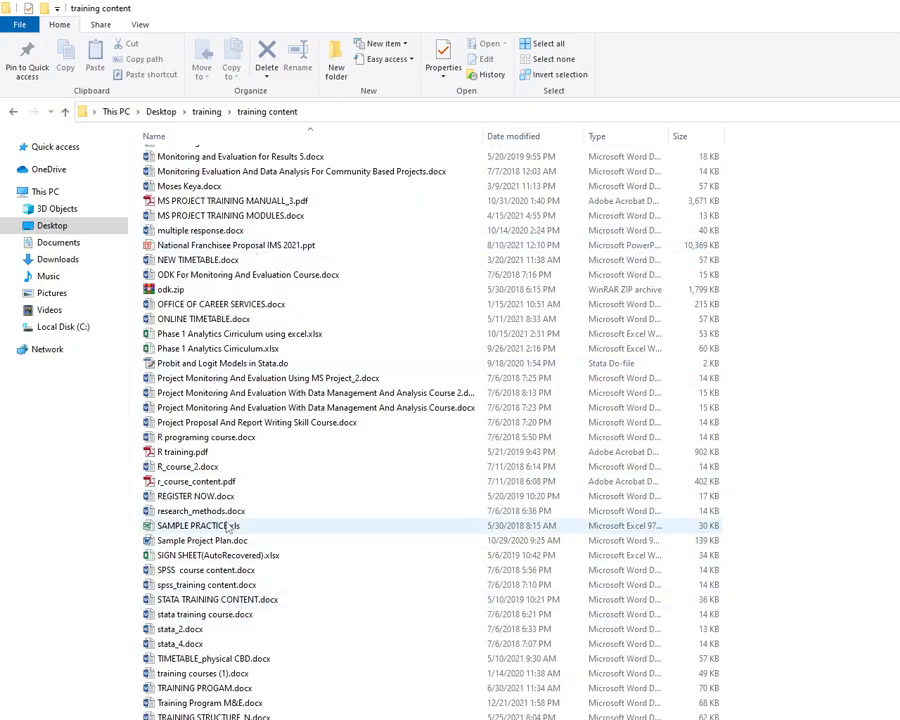
Open the training folder on the Desktop and browse its files for the STATA data entry document.
click(57, 264)
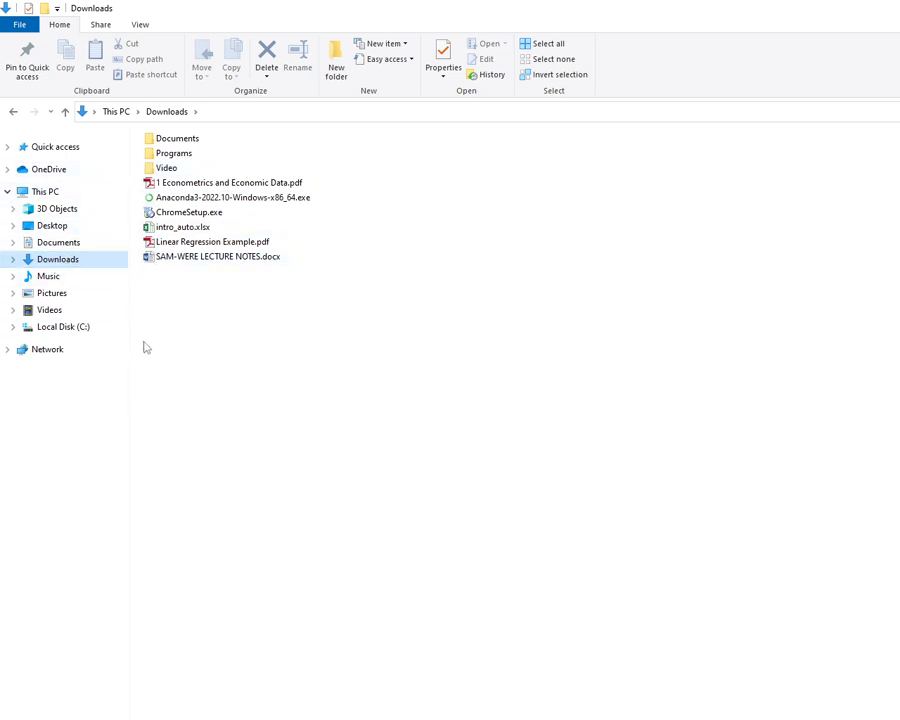
click(50, 243)
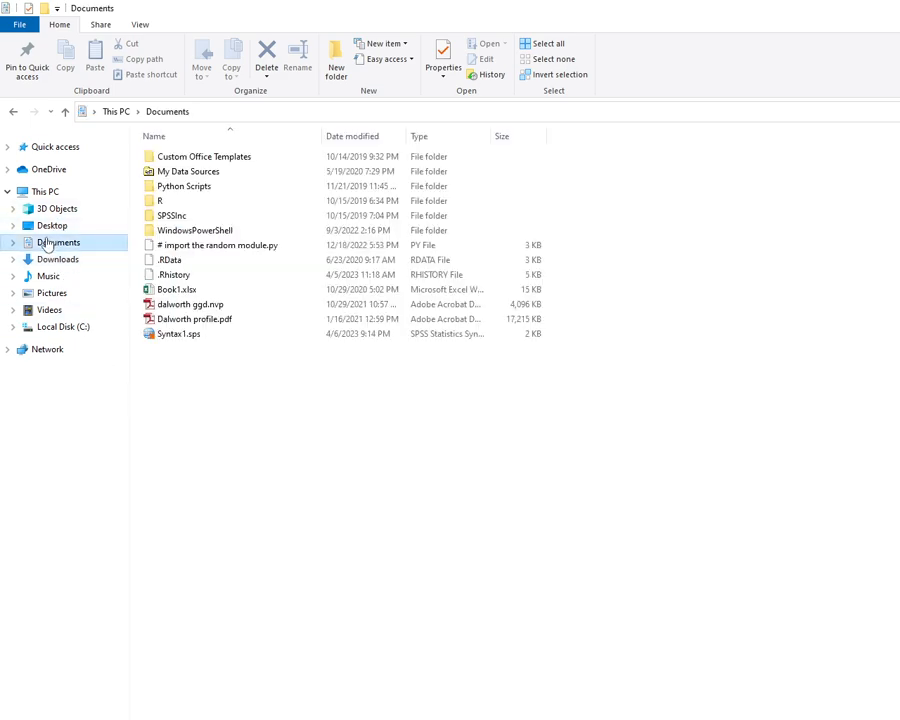
click(50, 230)
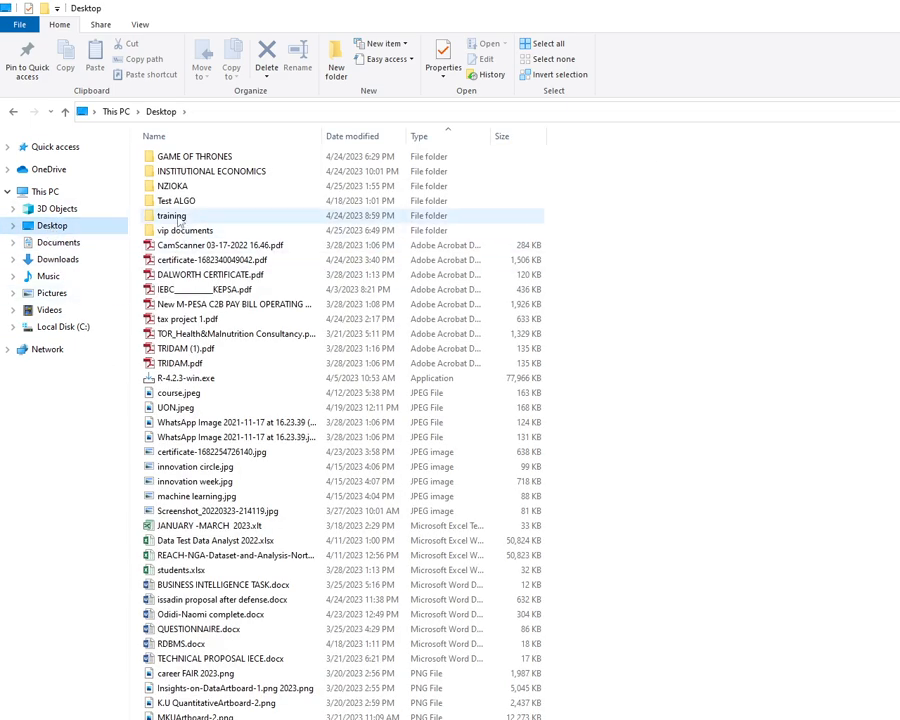
double_click(171, 215)
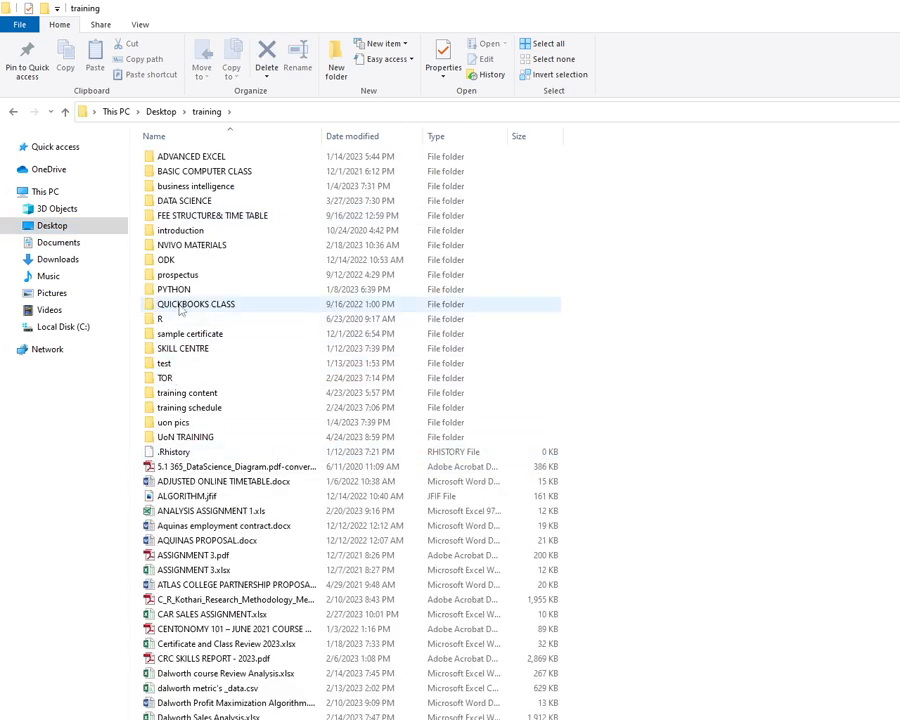
double_click(188, 410)
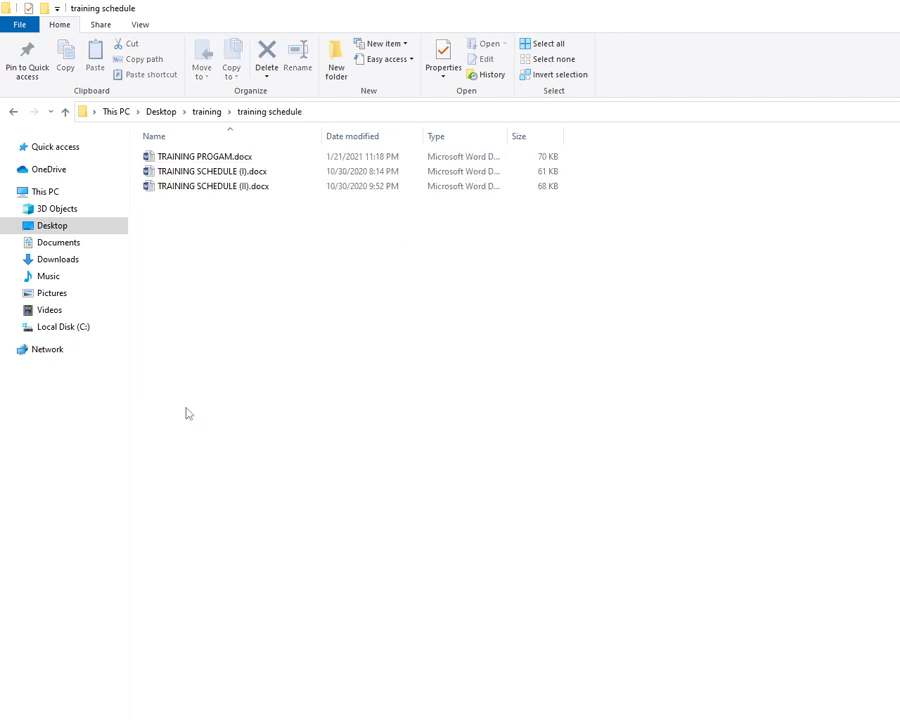
click(13, 111)
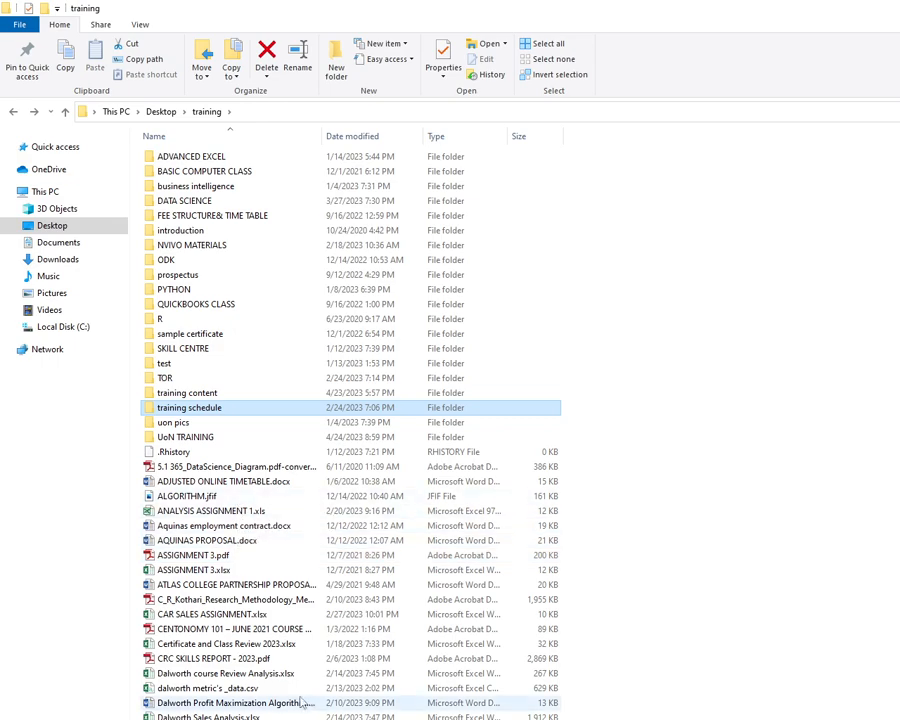
scroll(231, 697, down, 10)
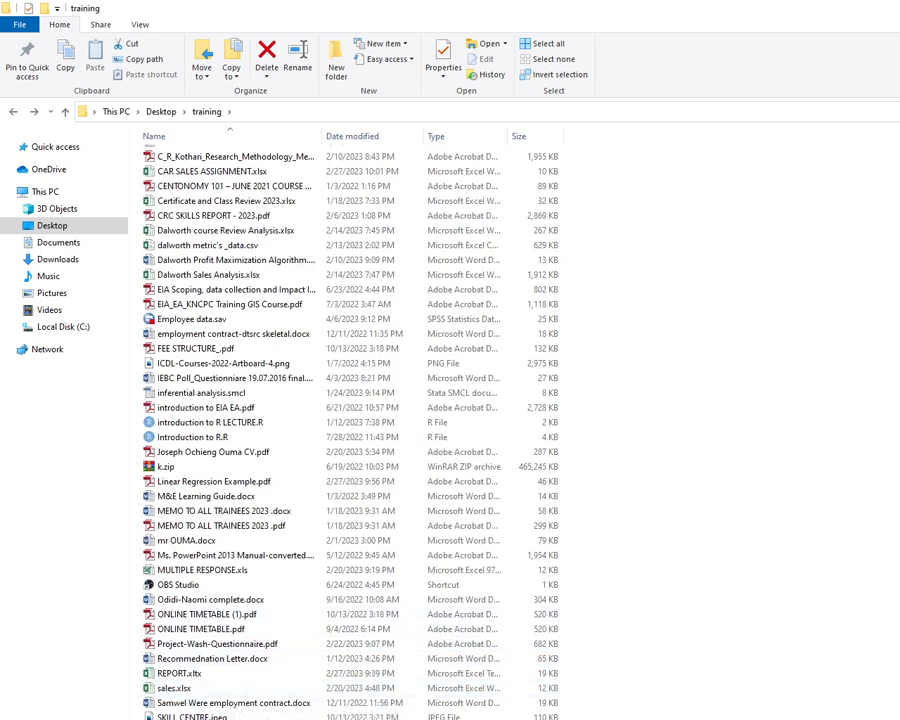
Bring up WhatsApp Web in Chrome, with the training folder in a smaller window over it and STATA DATA ENTRY.docx selected.
key(alt+Tab)
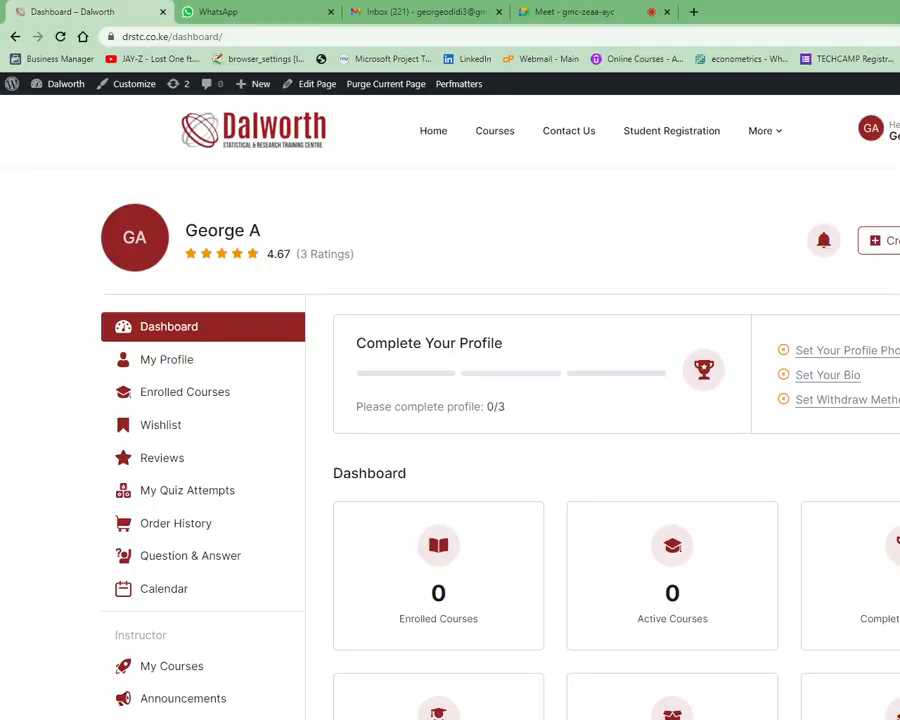
click(241, 17)
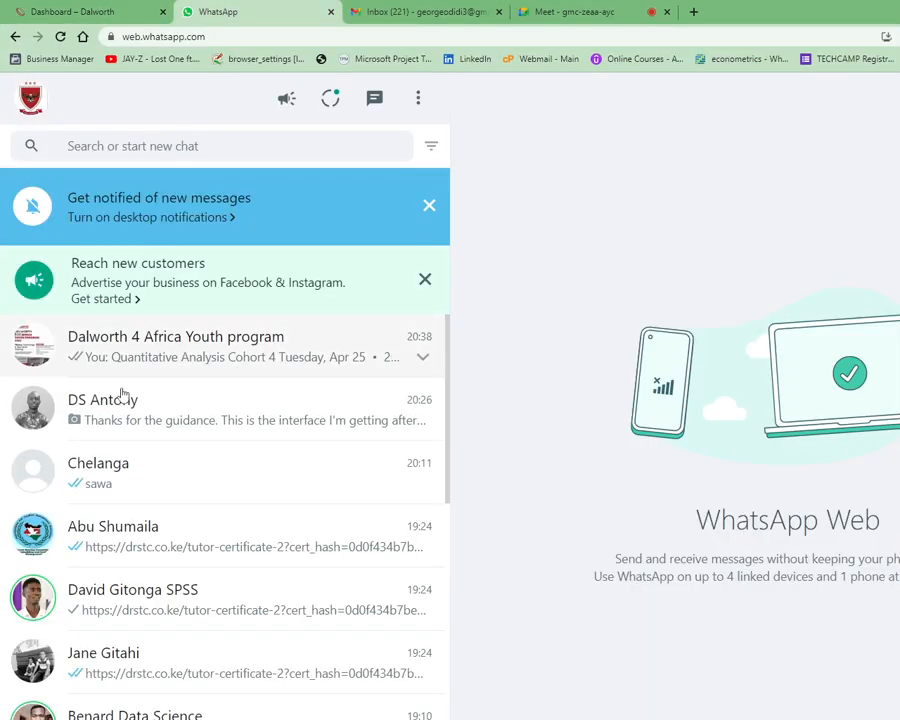
key(alt+Tab)
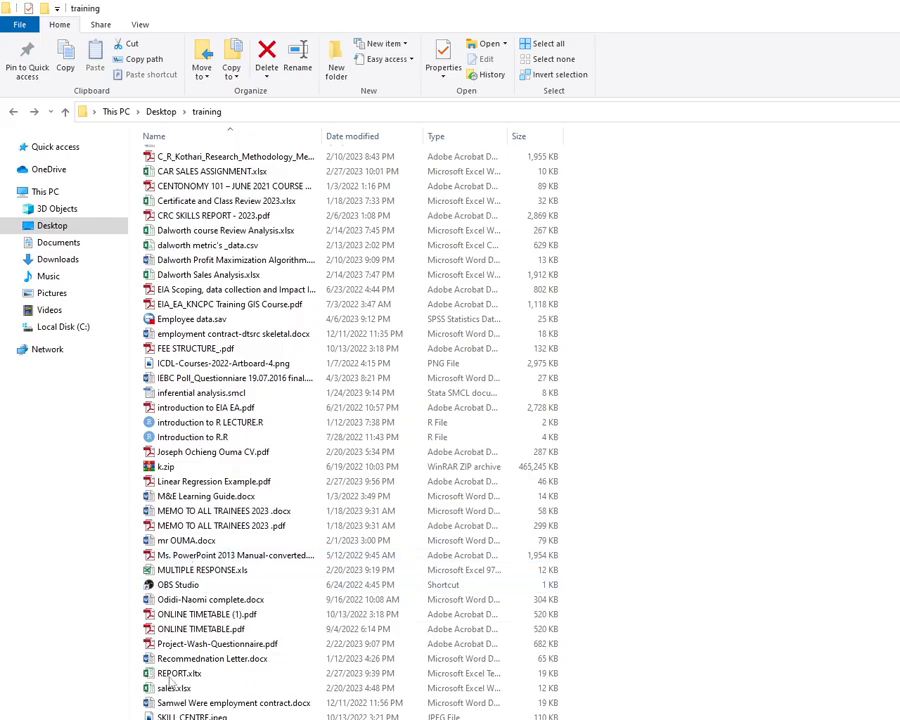
drag(195, 719, 345, 719)
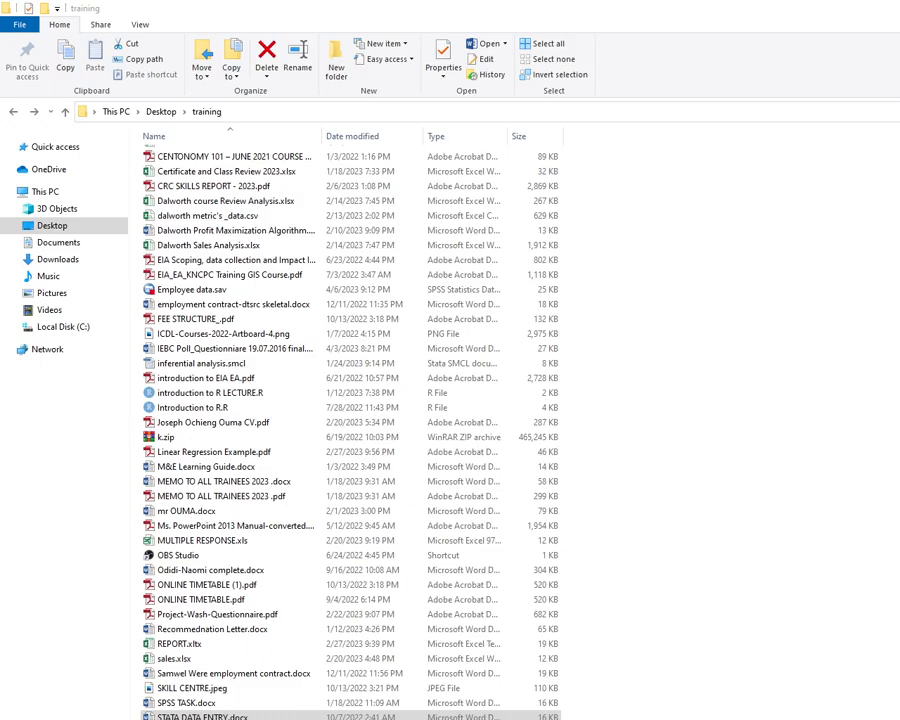
key(alt+Tab)
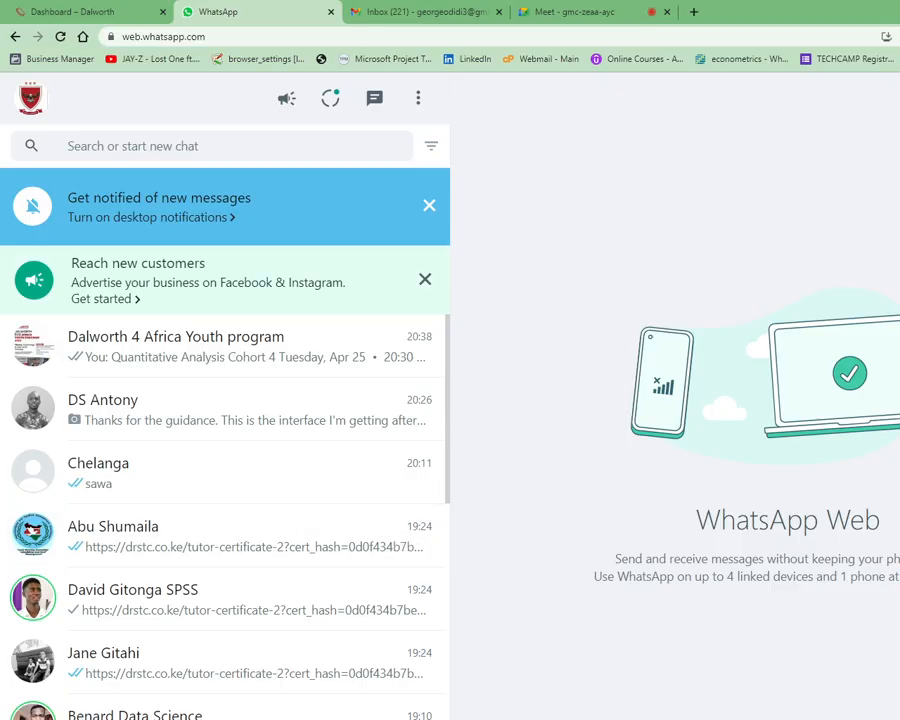
key(alt+Tab)
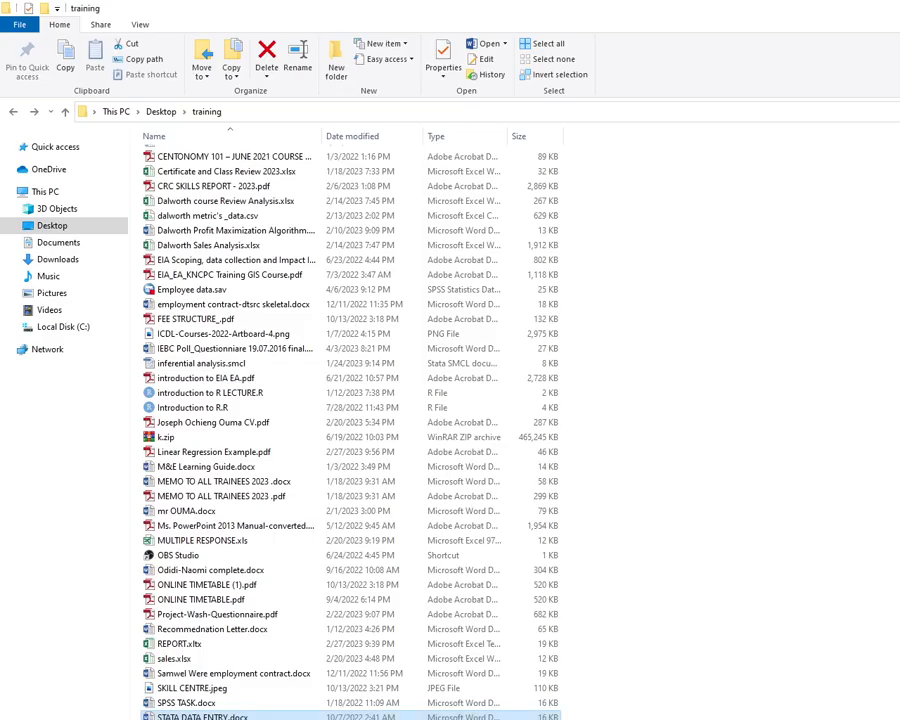
key(super+Down)
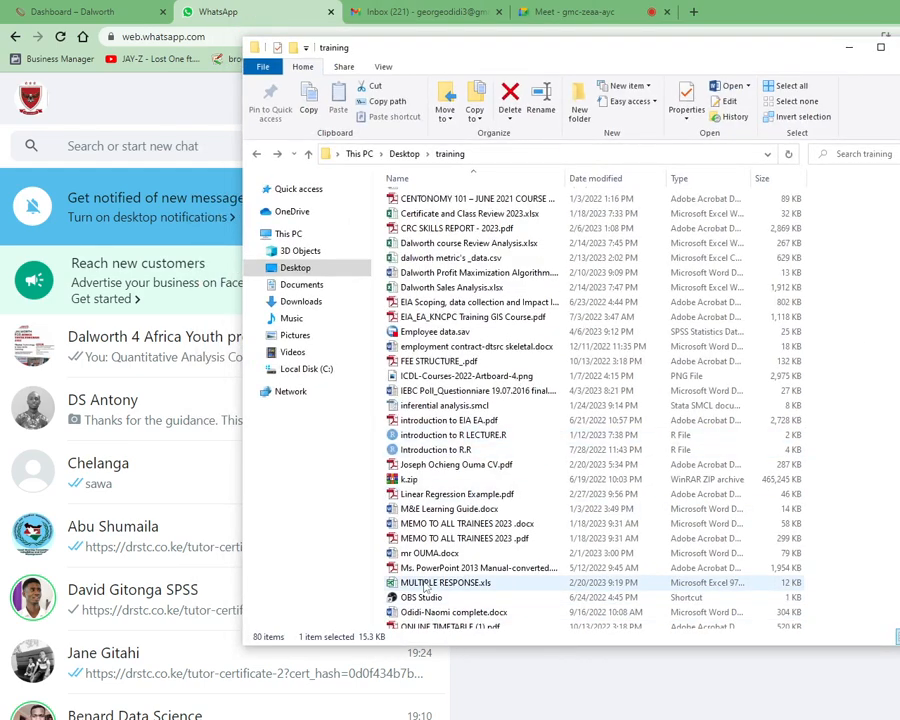
Send STATA DATA ENTRY.docx from the training folder to the Dalworth 4 Africa Youth program WhatsApp group.
scroll(432, 440, down, 3)
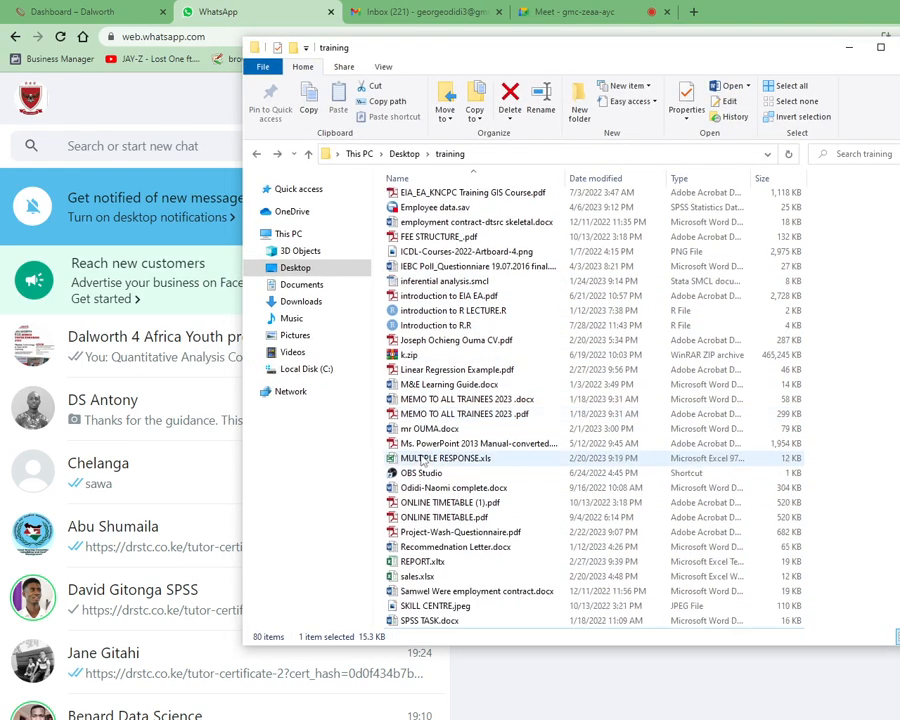
scroll(428, 618, down, 1)
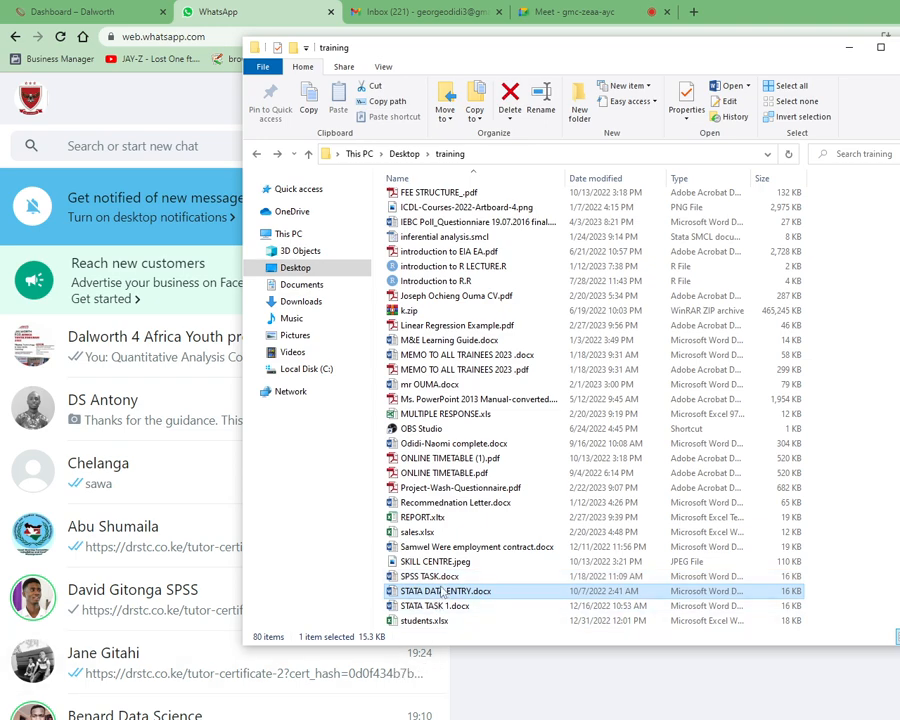
drag(443, 592, 116, 362)
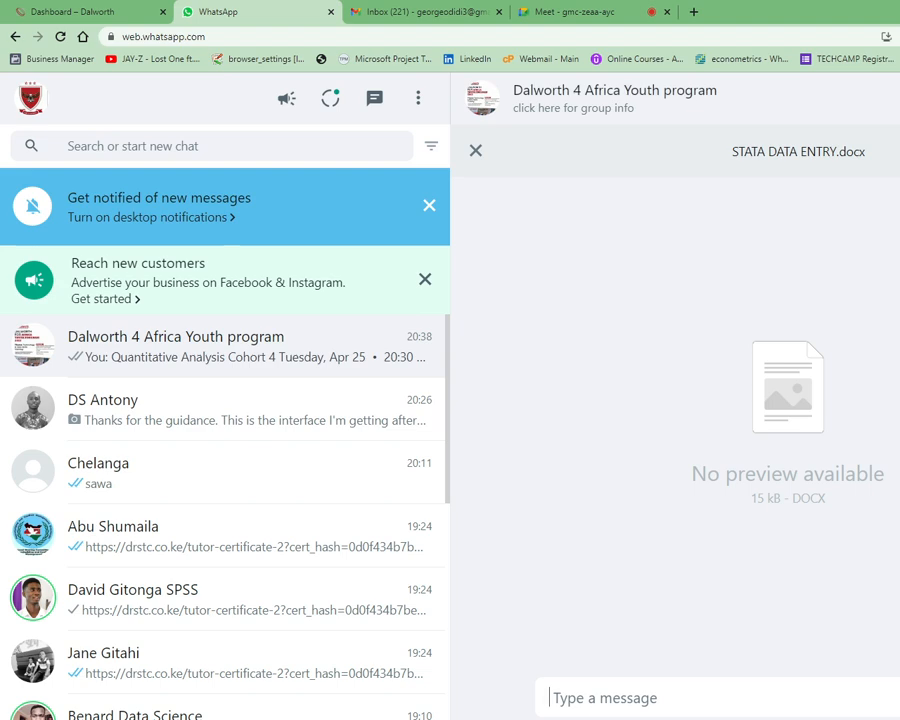
key(Return)
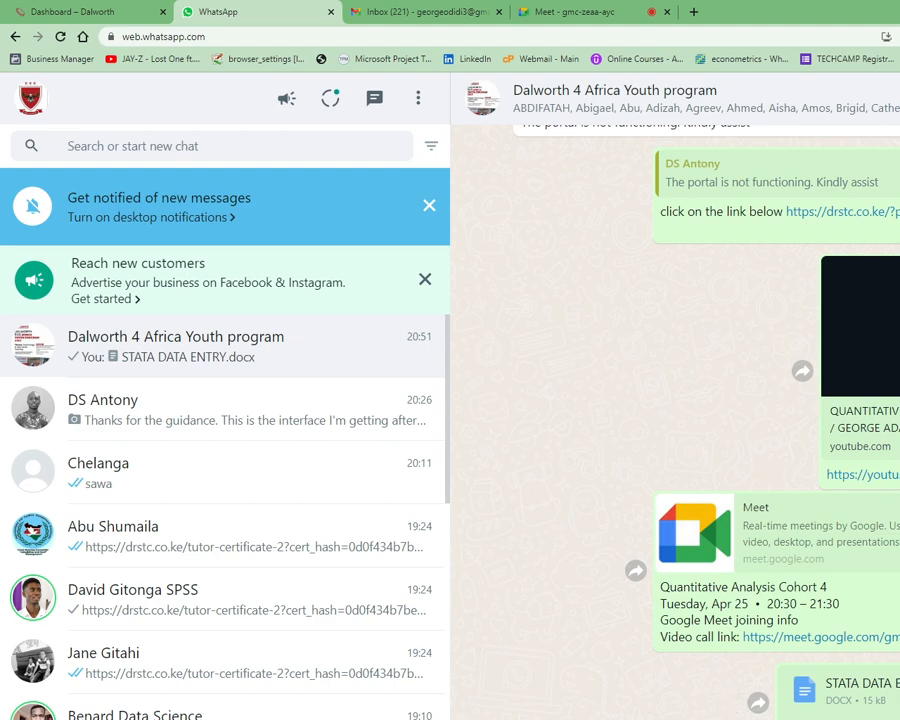
Open STATA DATA ENTRY.docx from the training folder in Word.
key(alt+Tab)
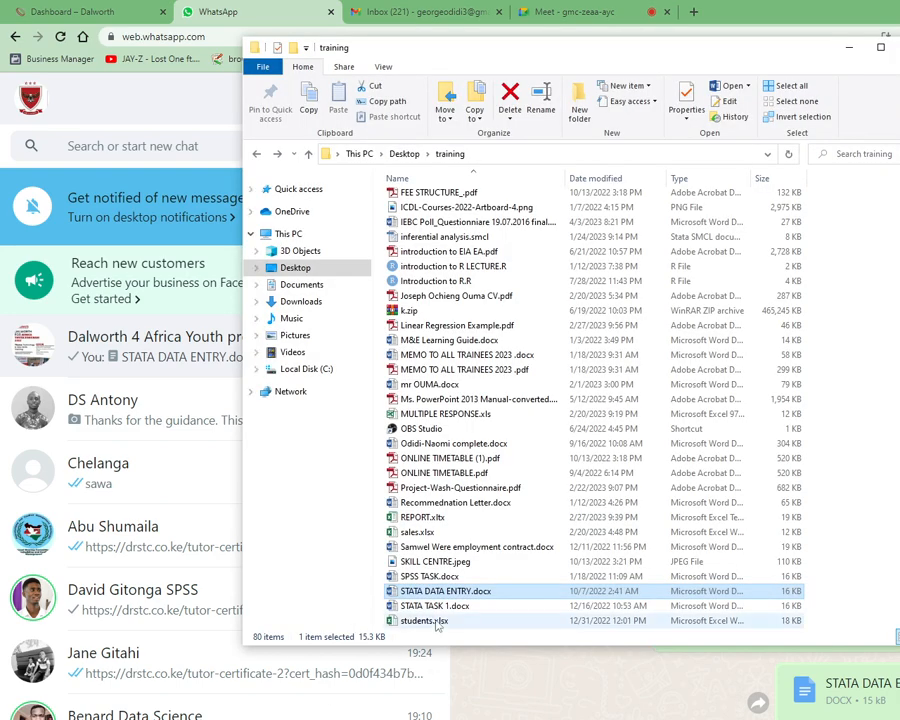
double_click(428, 593)
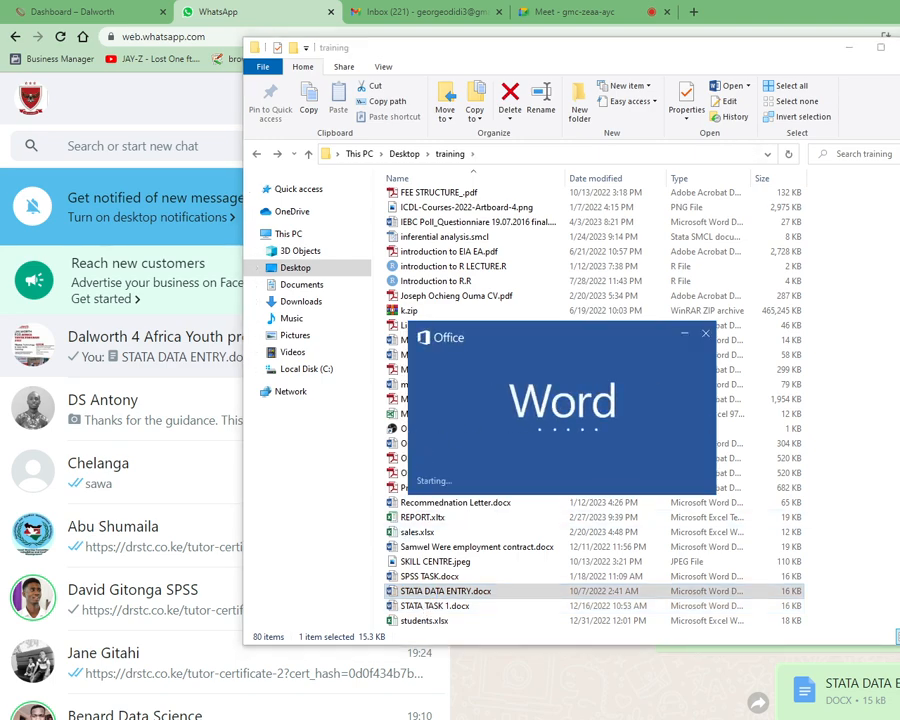
Switch to the Google Meet call in Chrome and present the entire screen to the participants.
key(alt+Tab)
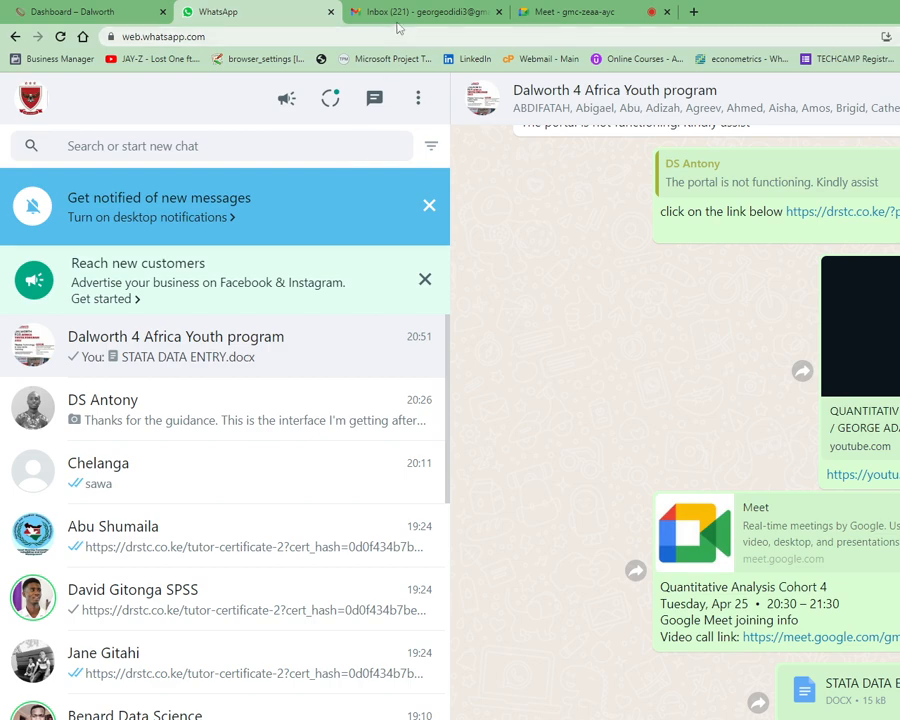
click(566, 14)
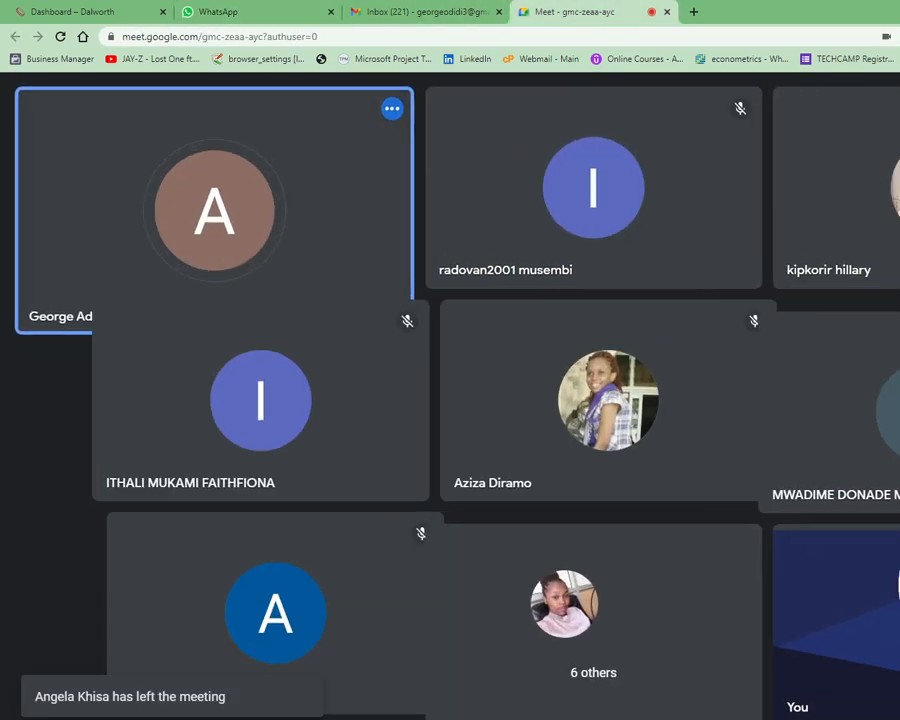
click(590, 717)
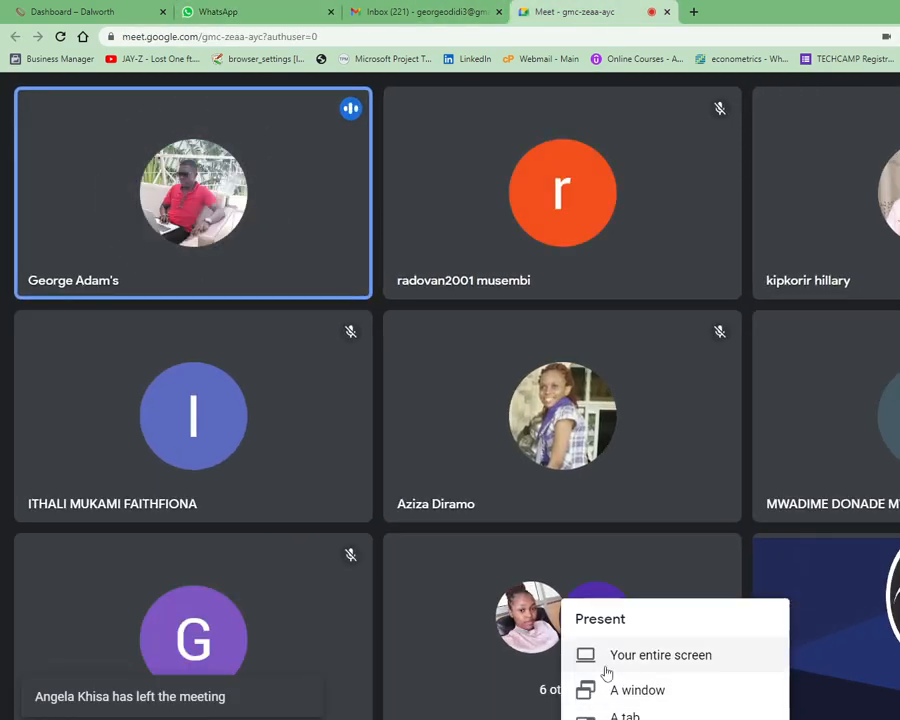
click(607, 675)
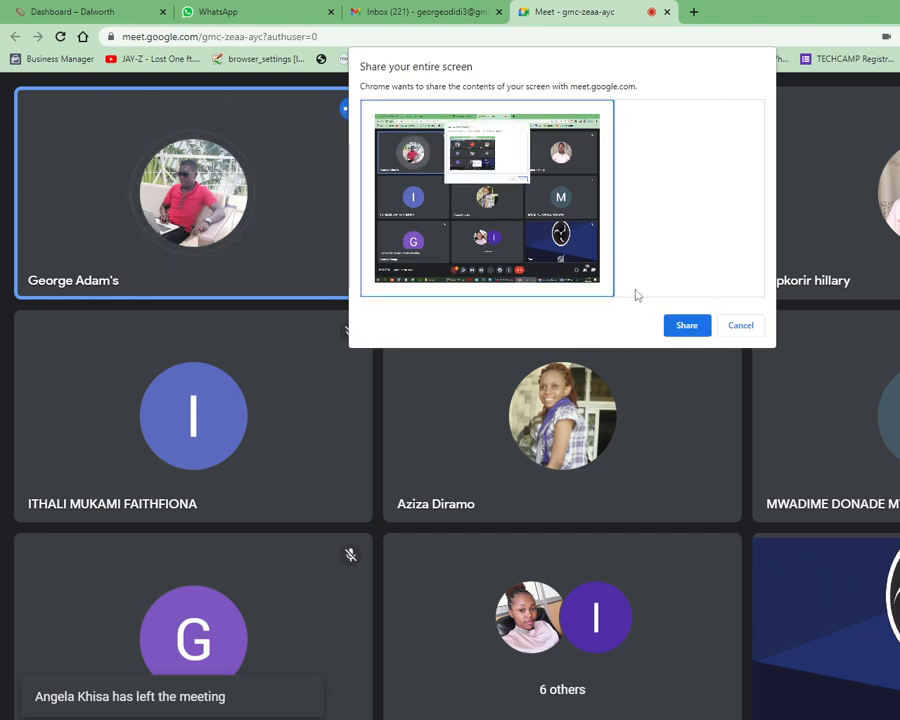
click(684, 324)
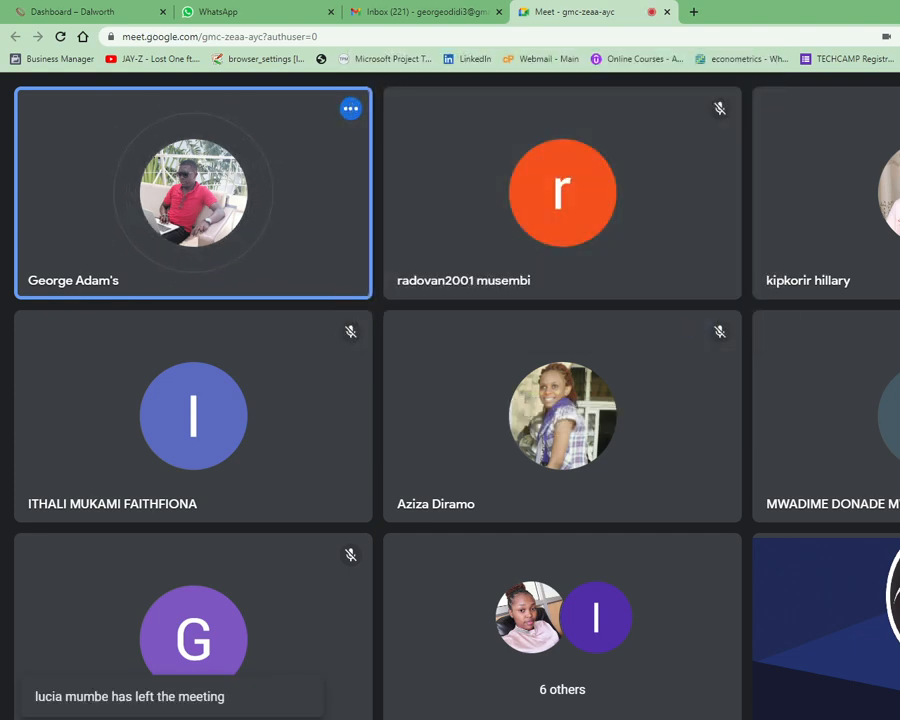
In the Word document's Question 1 table, insert a column to the right of ID and head it NAME.
key(alt+Tab)
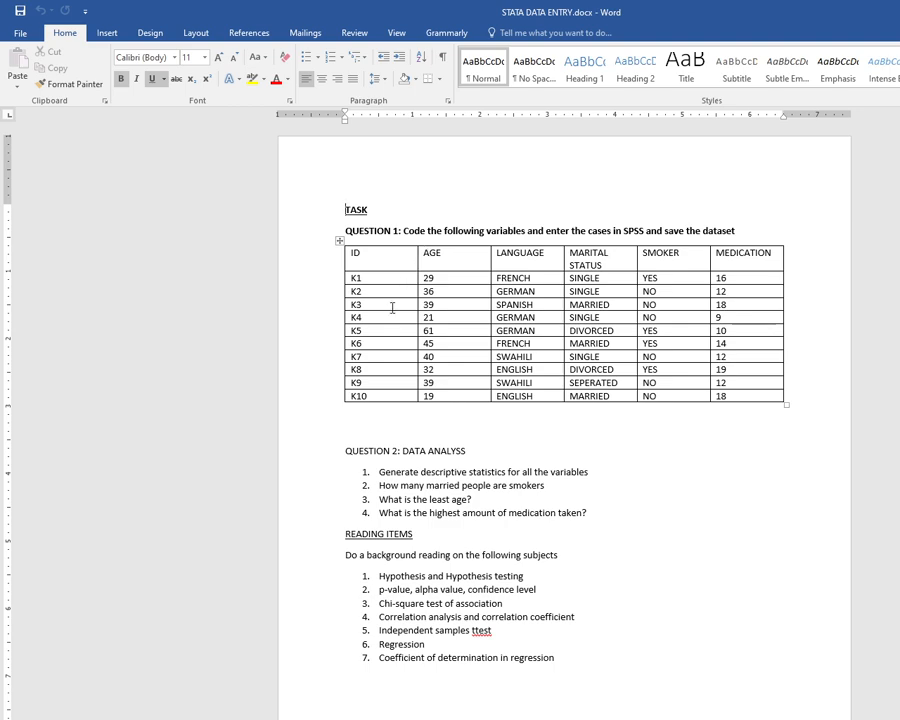
right_click(386, 260)
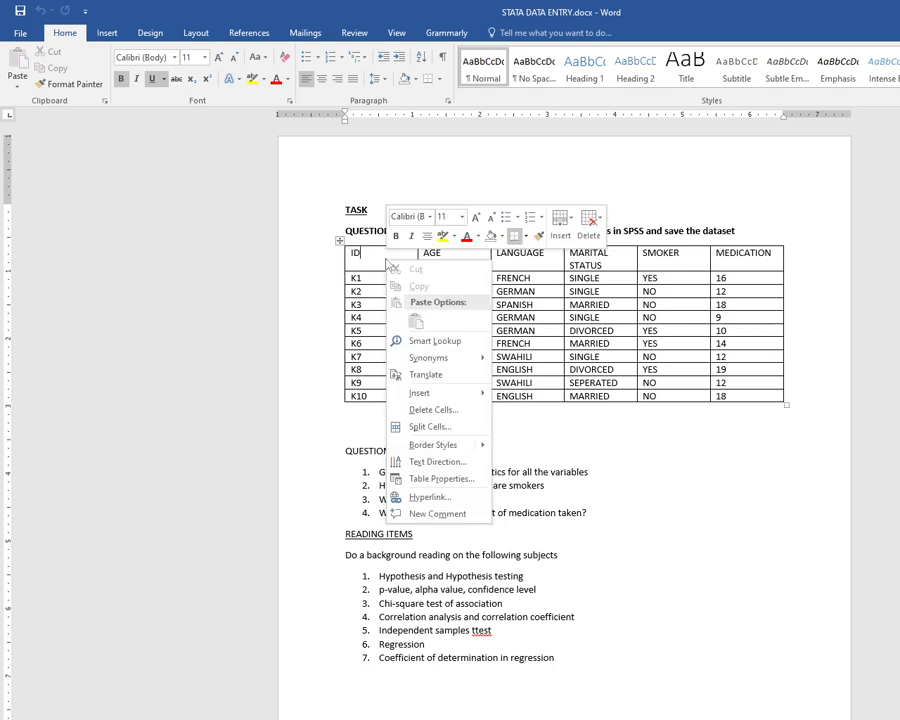
mouse_move(425, 394)
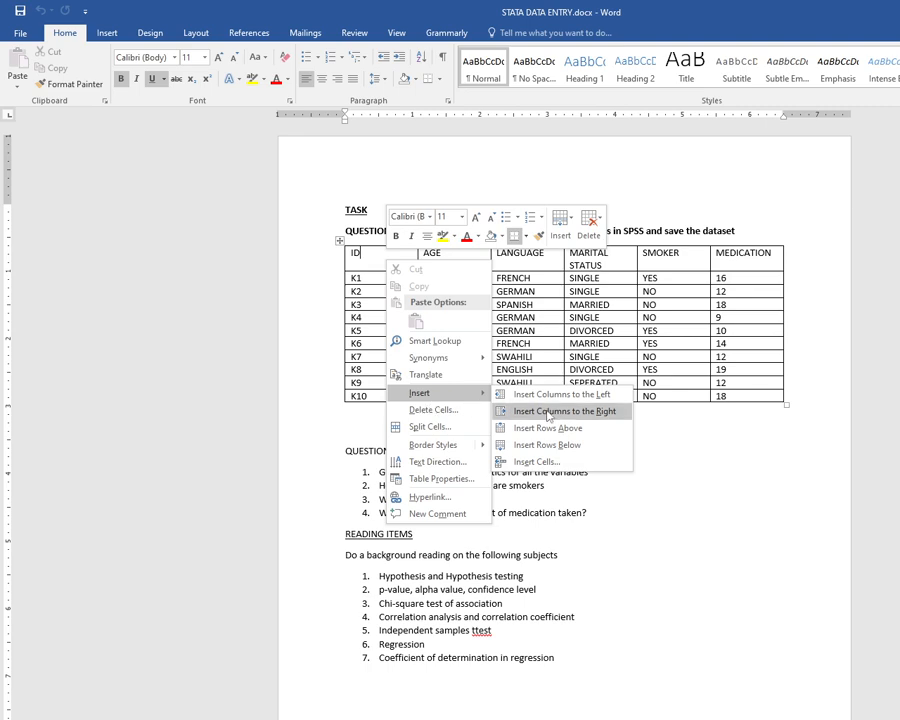
click(595, 411)
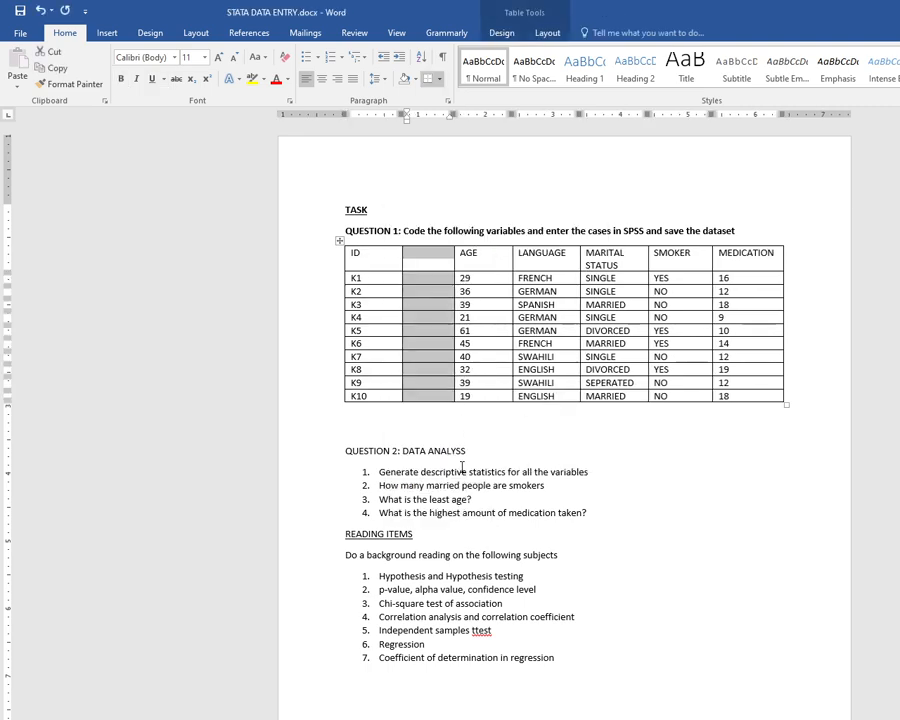
click(421, 264)
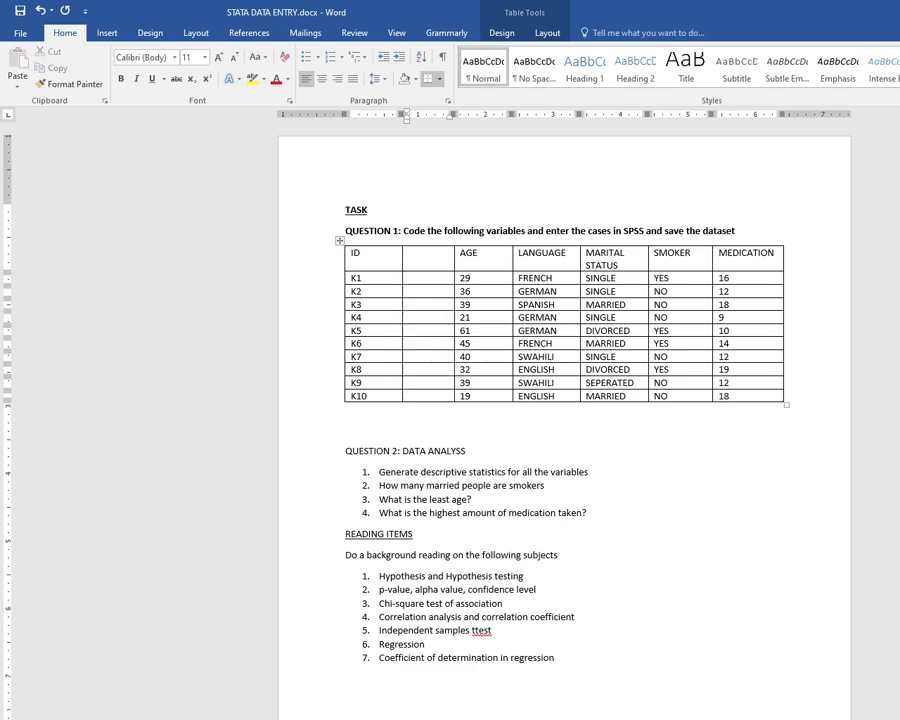
text(NAME)
click(315, 432)
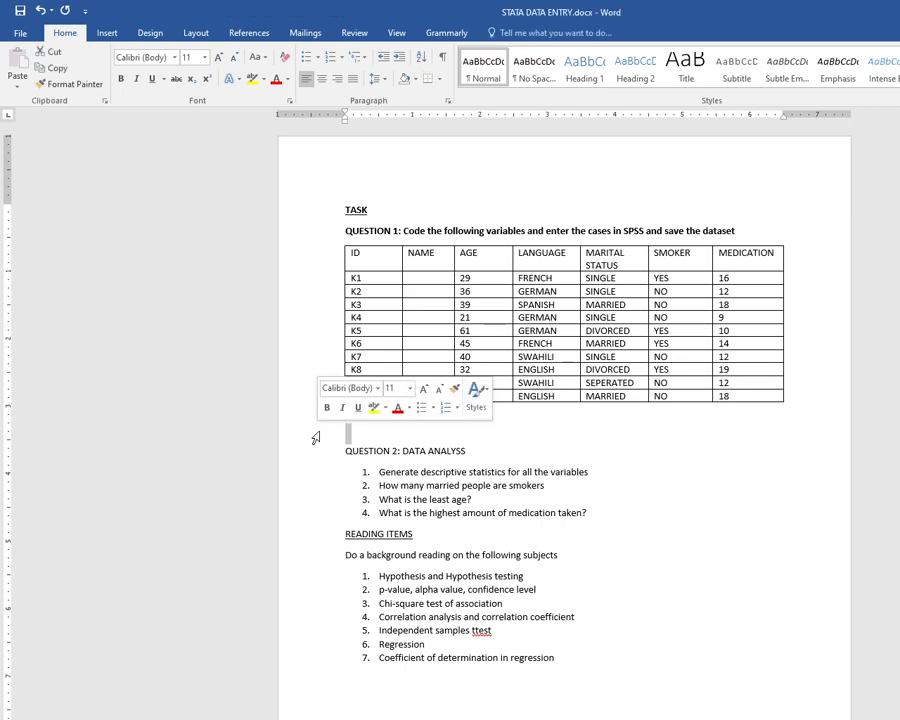
click(725, 482)
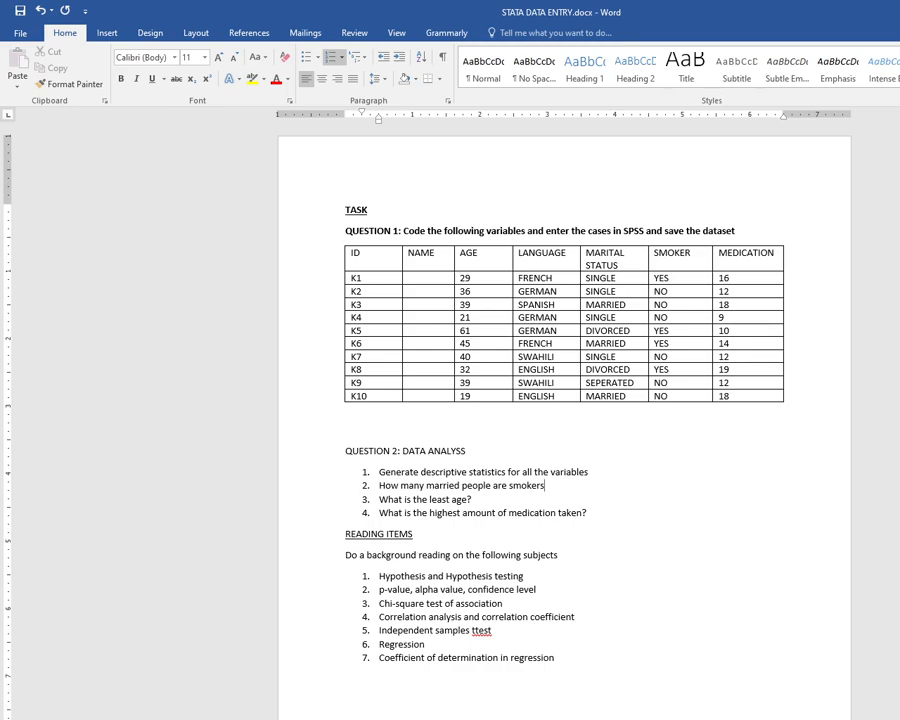
Switch to Stata/SE 12.0, check back on the Word task document, and minimize Word to return to Stata.
click(345, 717)
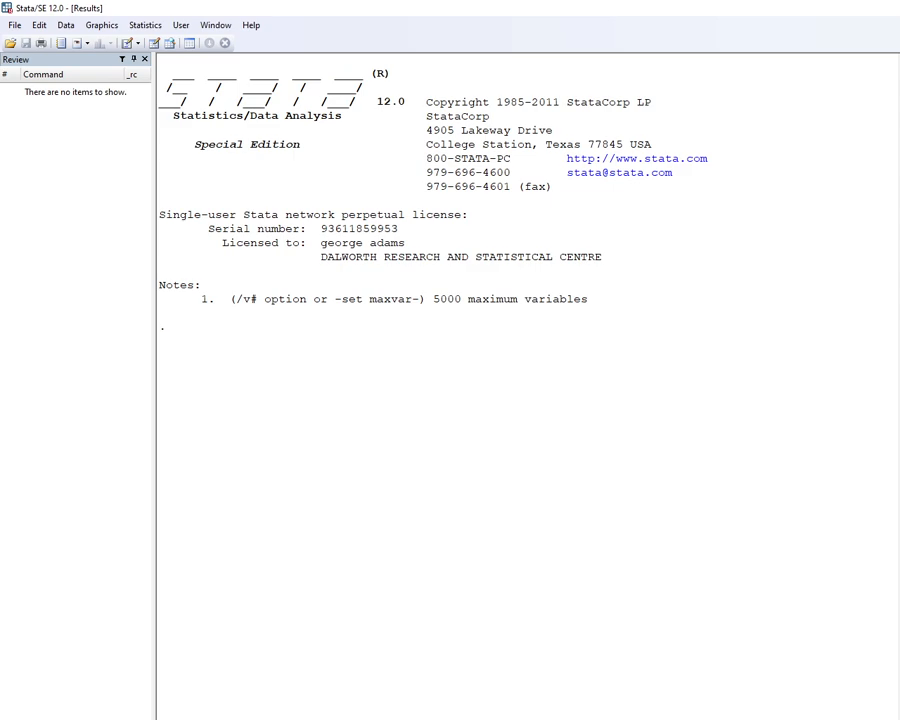
key(alt+Tab)
key(alt+Tab)
click(735, 714)
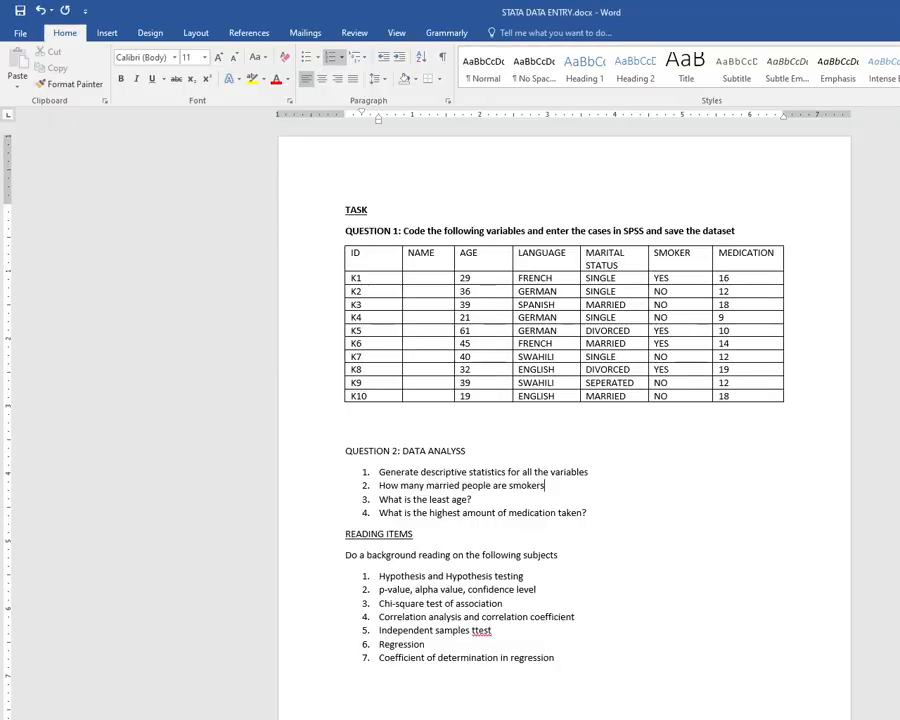
key(super+Down)
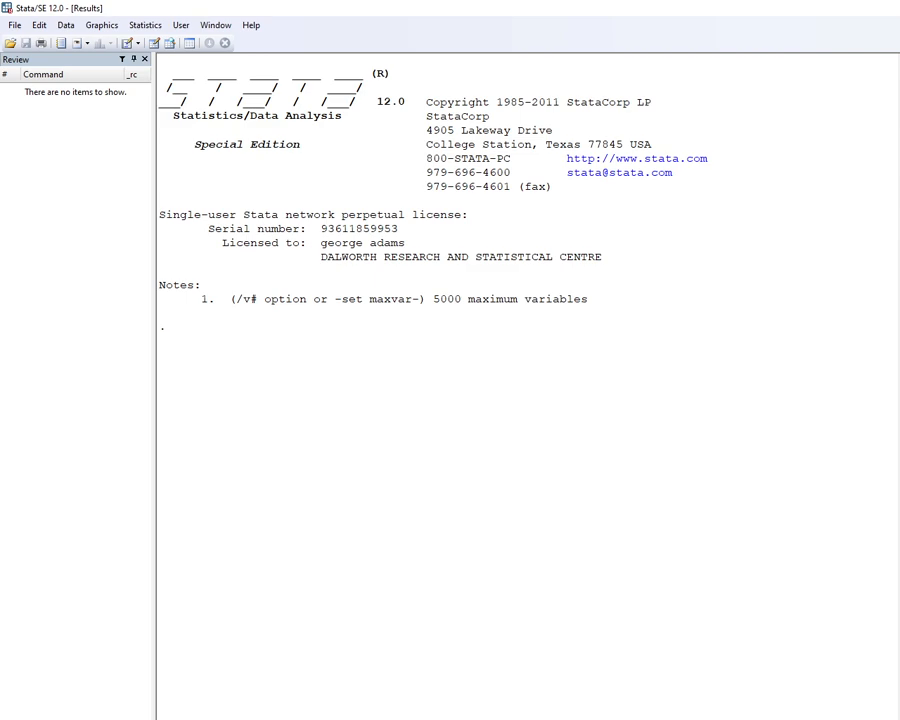
Using the Word table's headings, run "input ID str30 NAME AGE LANGUAGE MARITAL_STATUS SMOKER MEDICATION" in Stata.
key(alt+Tab)
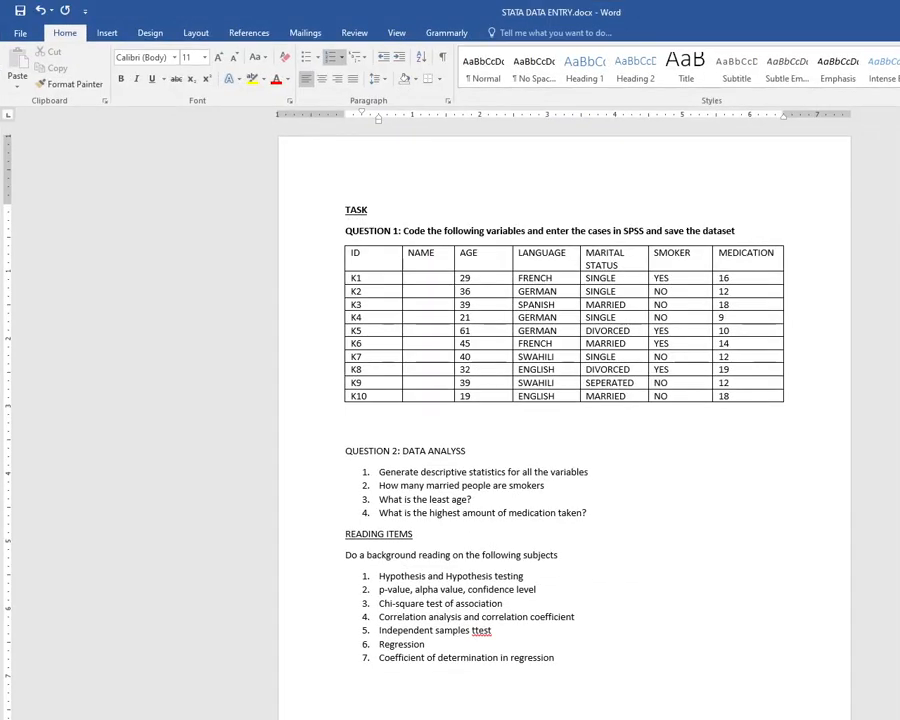
key(alt+Tab)
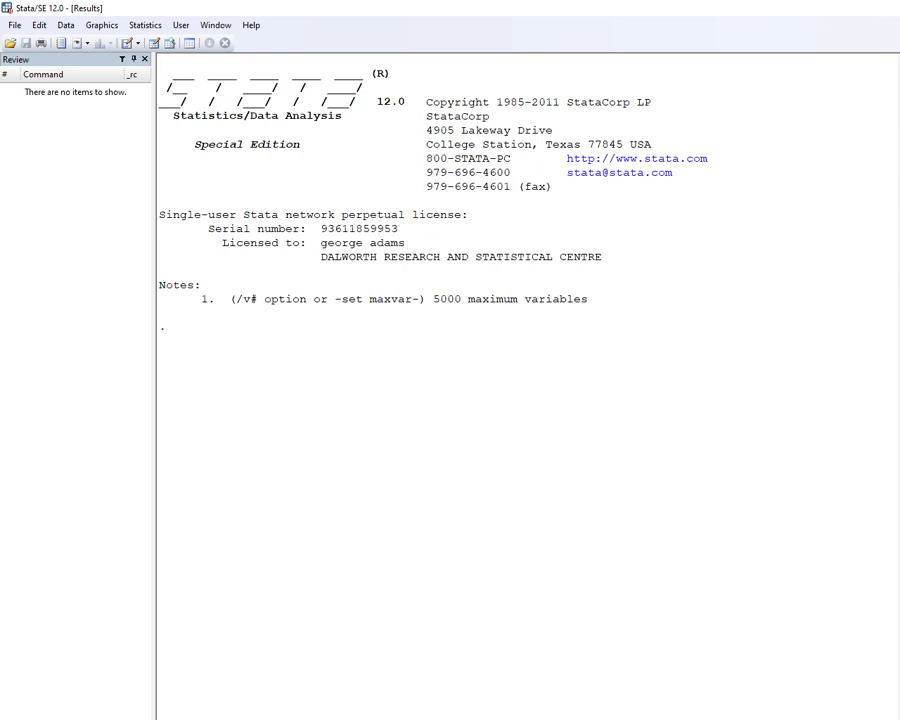
key(alt+Tab)
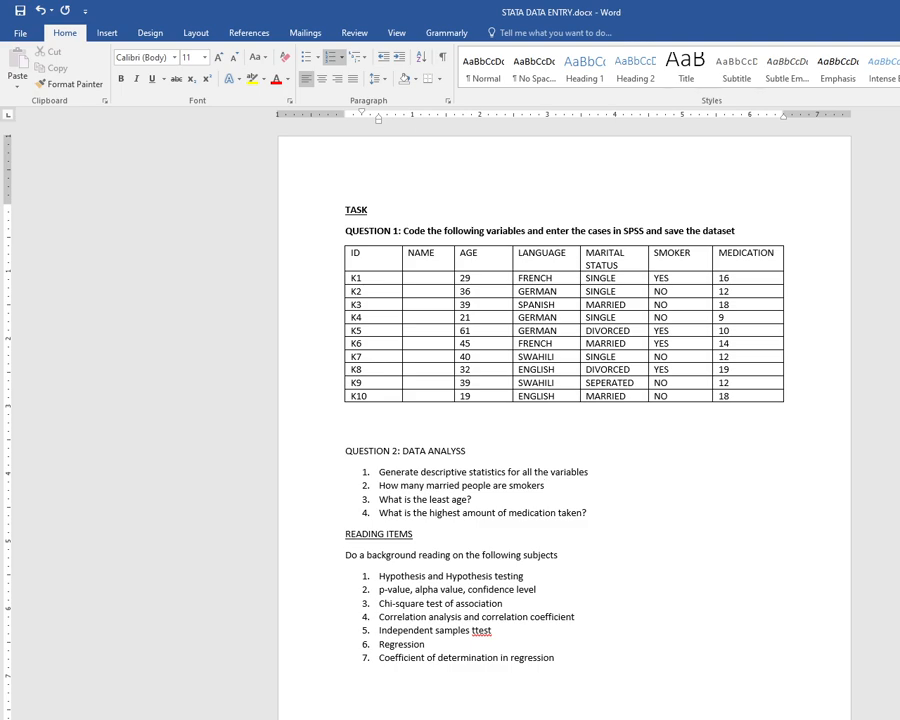
key(alt+Tab)
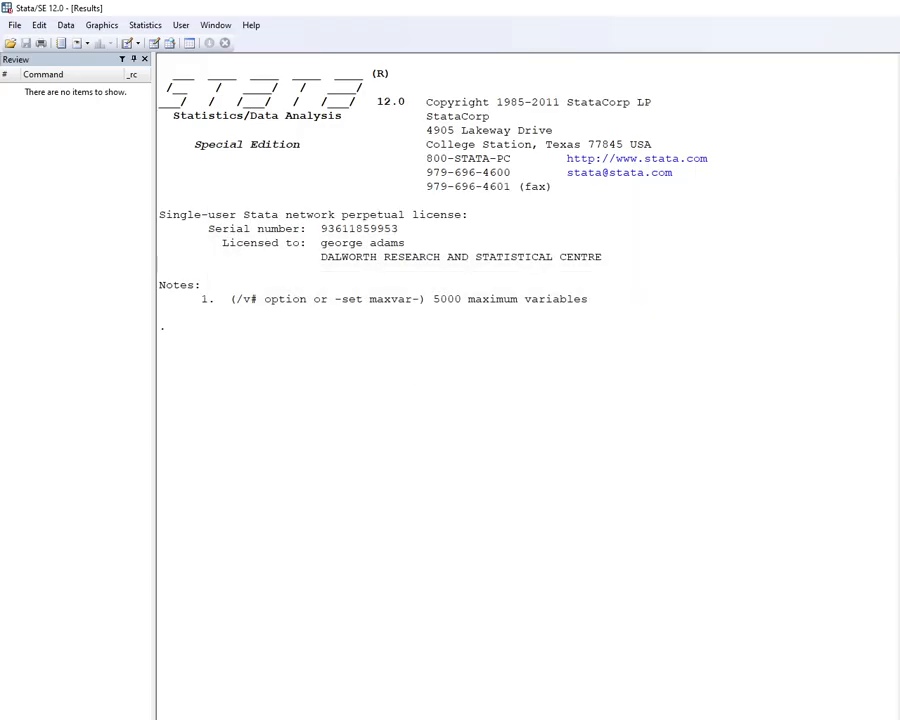
key(alt+Tab)
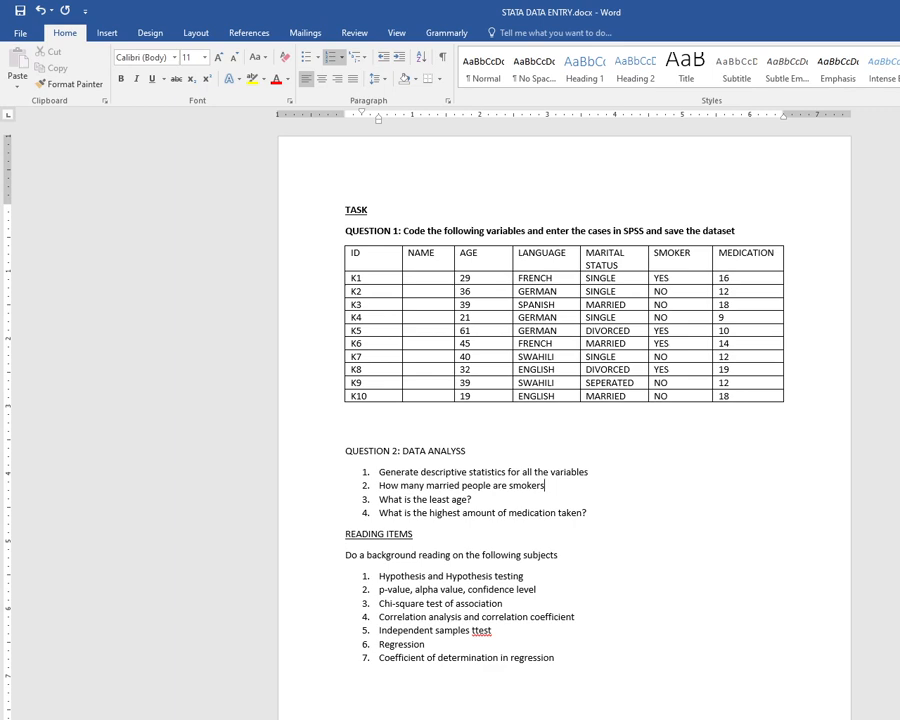
key(alt+Tab)
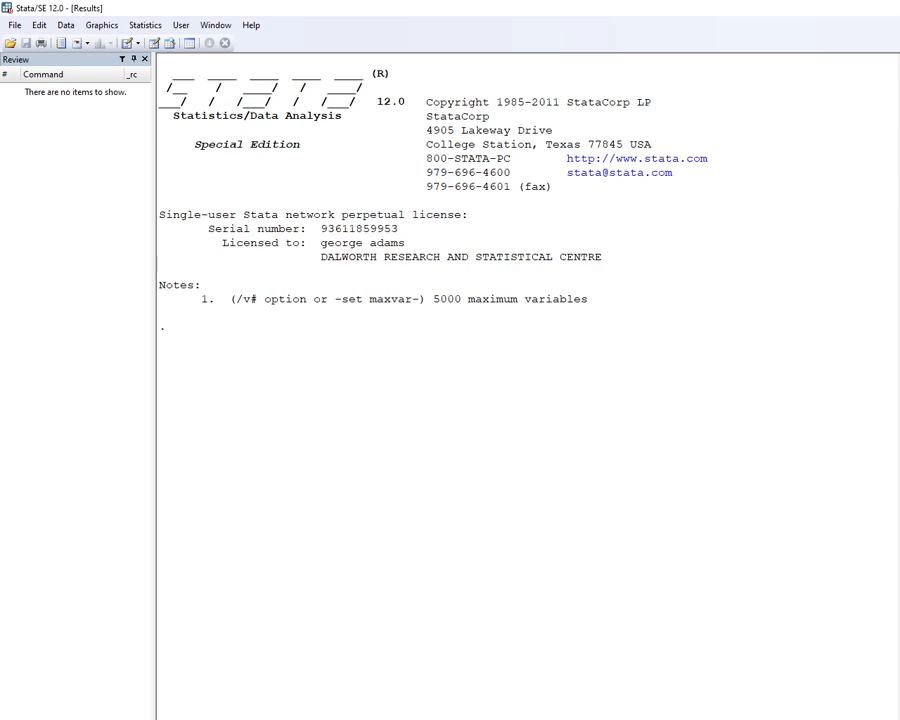
key(alt+Tab)
key(alt+Tab)
key(alt+Tab)
key(Return)
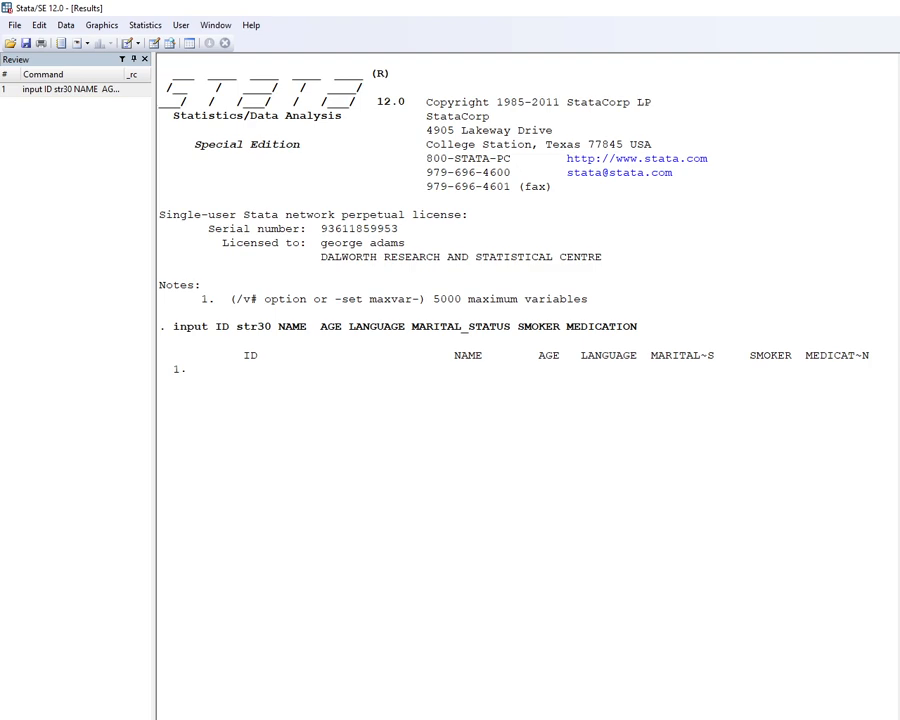
Return to Stata and widen the command history area to show more of the input command.
key(alt+Tab)
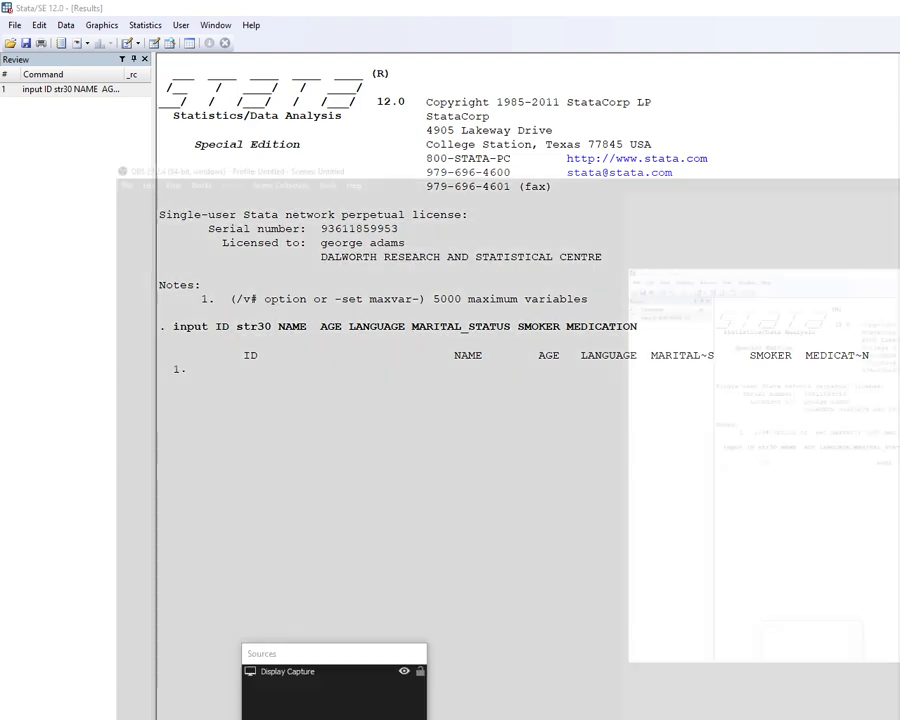
key(alt+Tab)
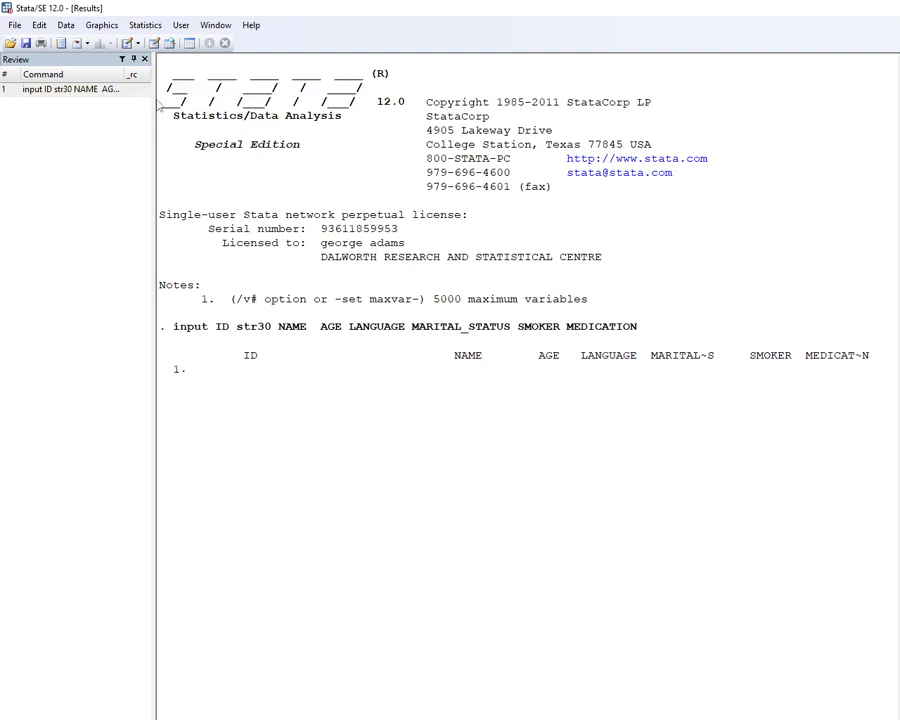
drag(154, 102, 255, 120)
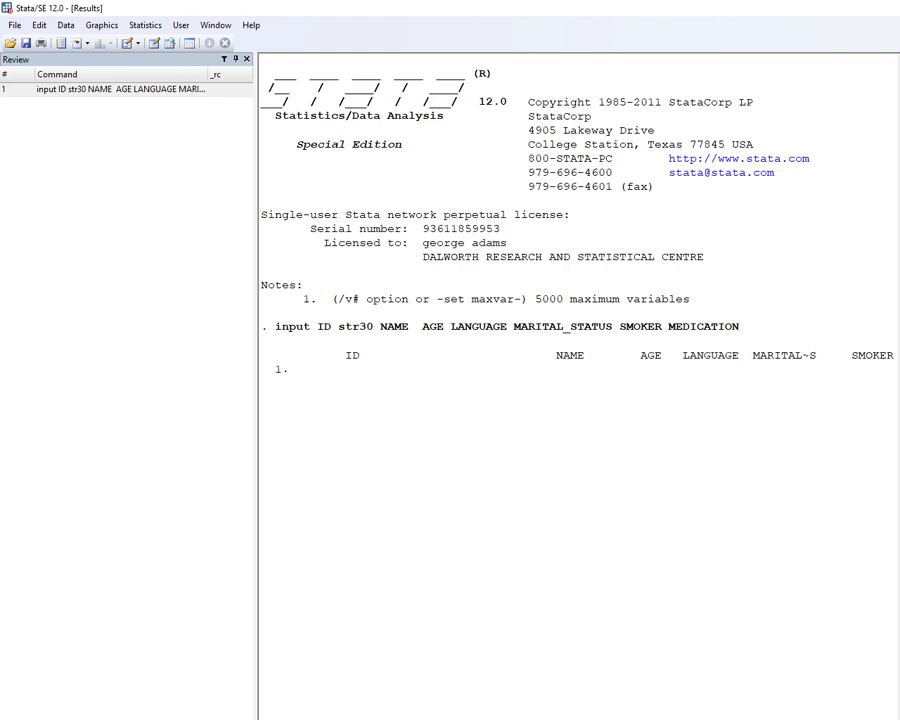
Check the task table in Word and try to submit only the ID value 1 as Stata's first observation.
key(alt+Tab)
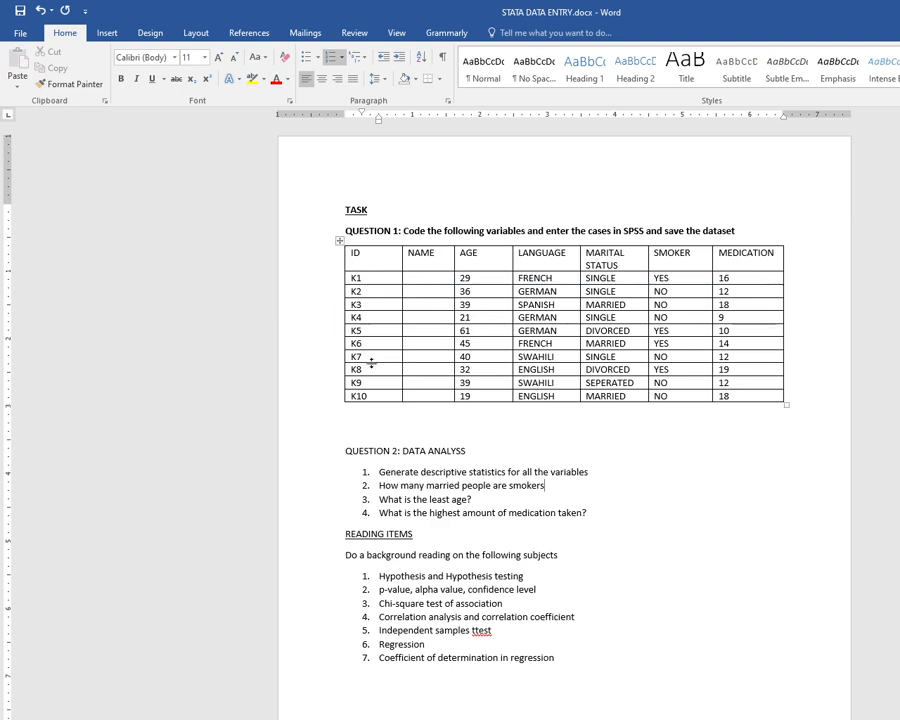
key(super+Down)
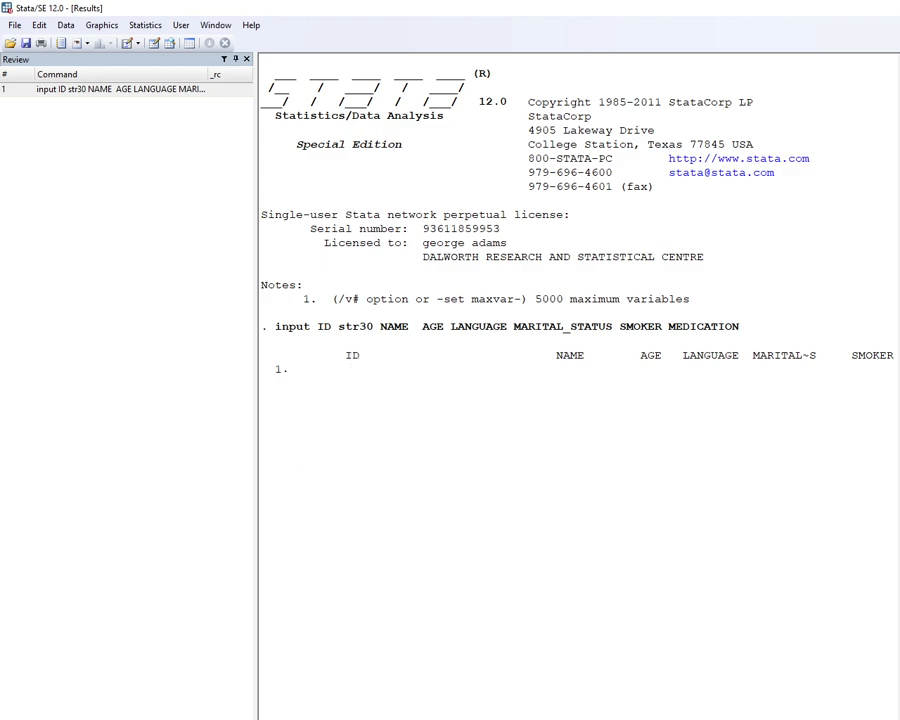
text(1)
key(Return)
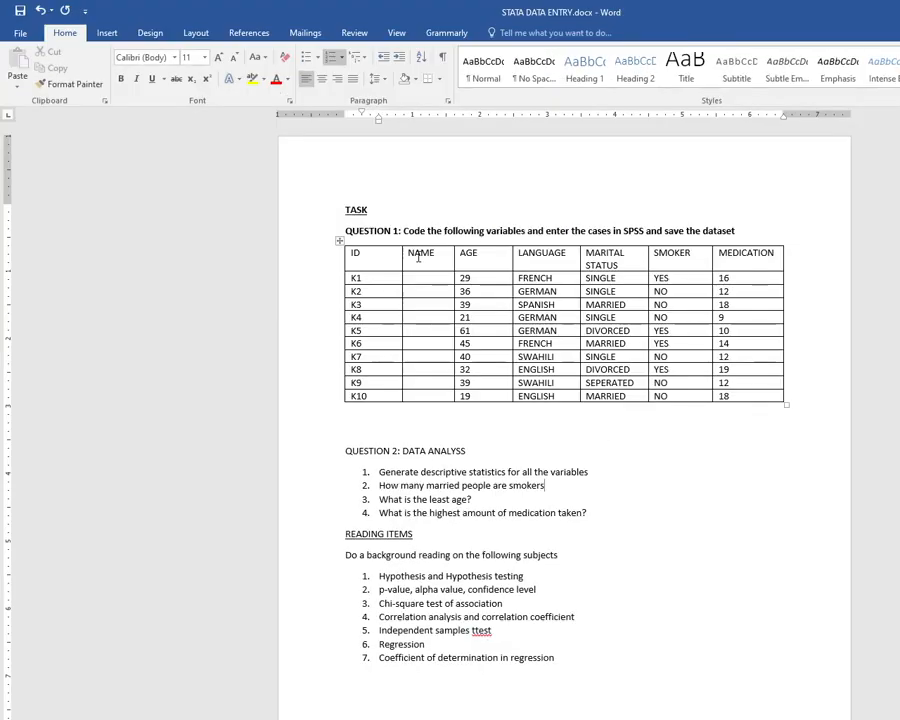
In the Word table's NAME column, fill in a first name for each of the cases K1, K2 and K3.
click(412, 275)
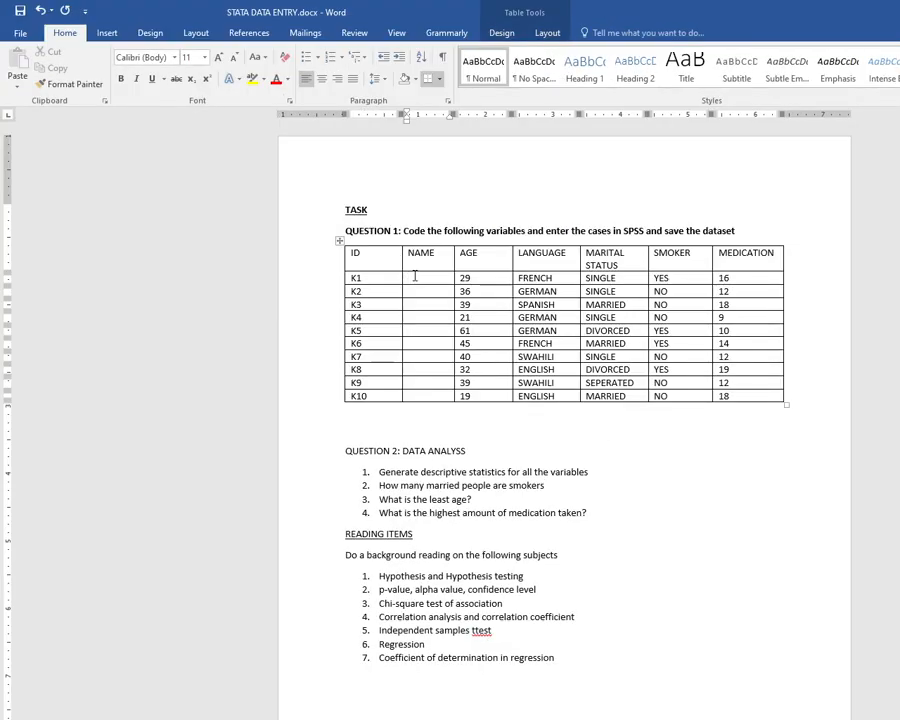
text(GEORGE)
click(423, 291)
text(ANN)
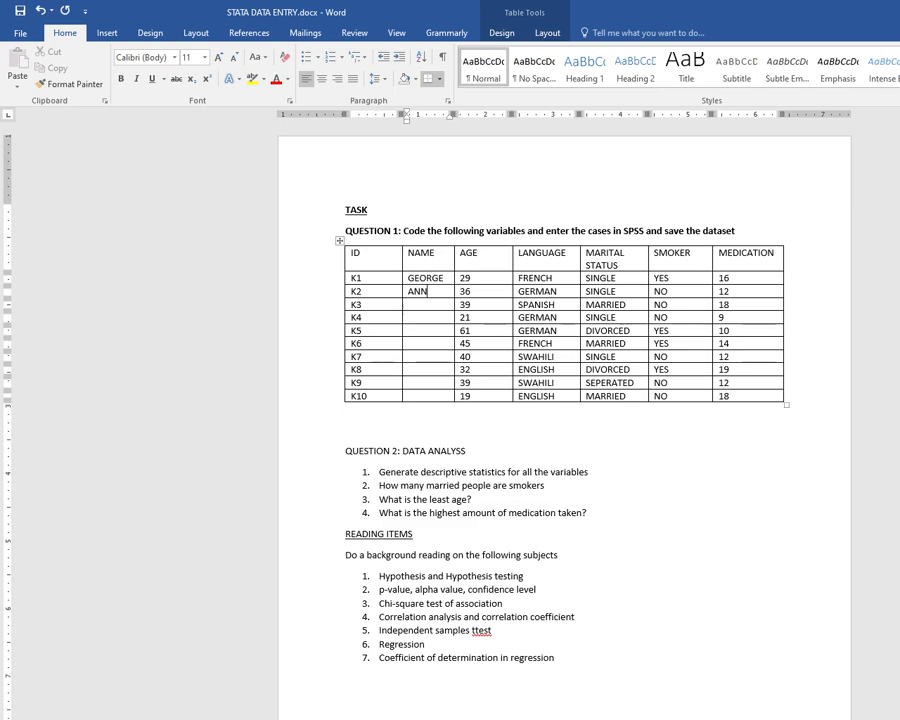
click(430, 305)
text(JANE)
Enter case K1 in Stata with ID 1, its name, age 29, language 1, marital status 1, smoker 1 and medication 16.
key(alt+Tab)
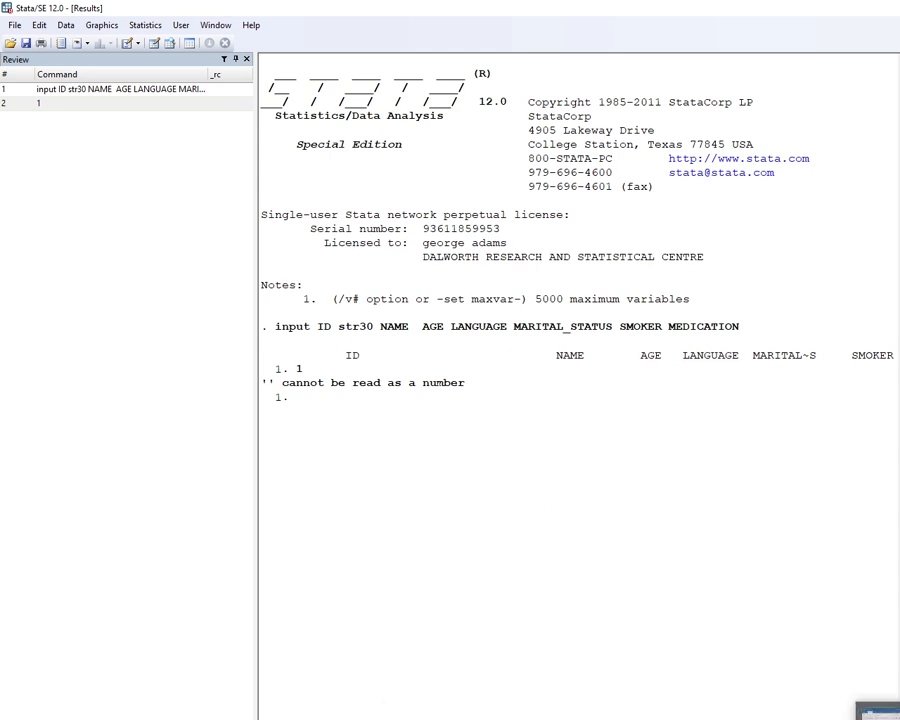
key(alt+Tab)
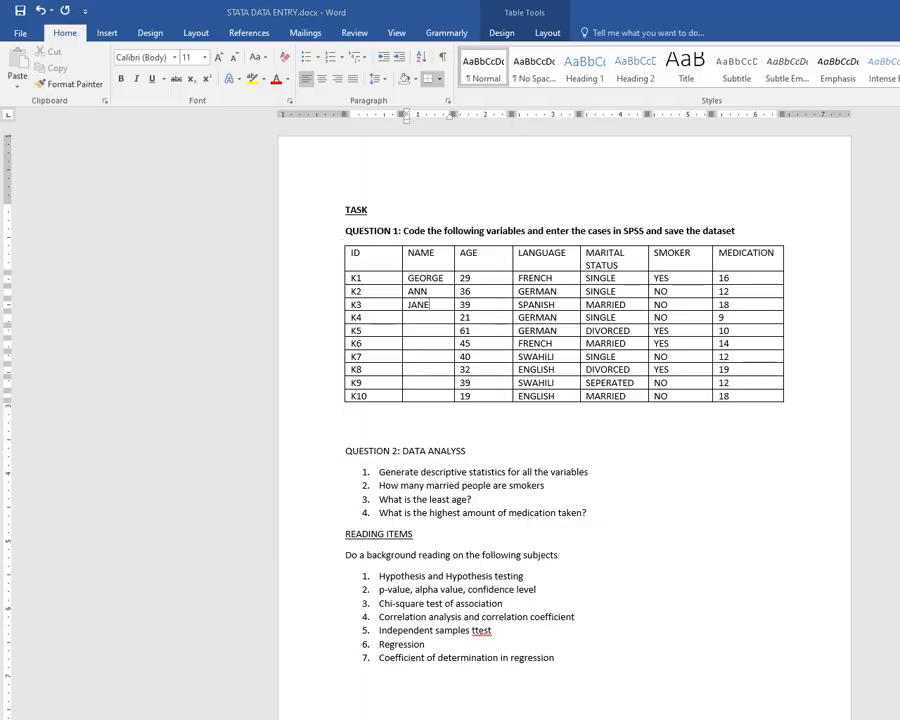
key(alt+Tab)
mouse_move(281, 718)
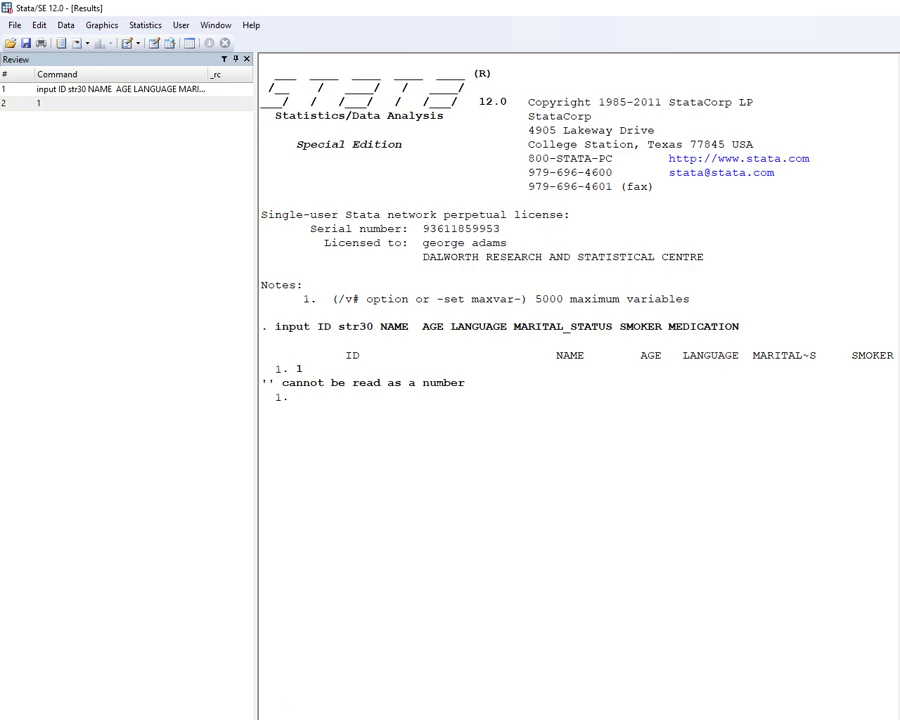
key(alt+Tab)
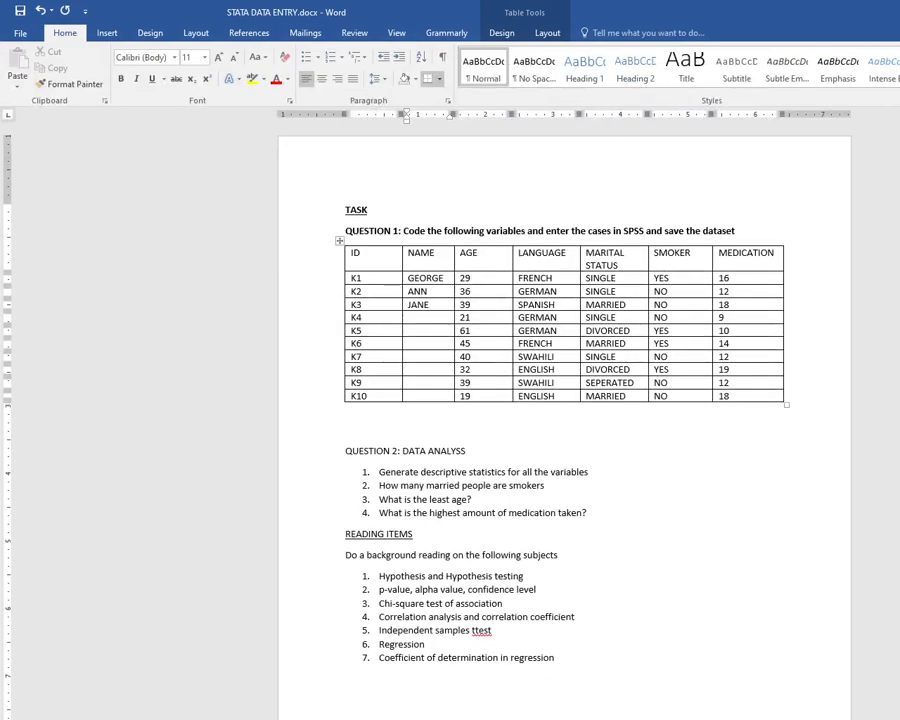
key(alt+Tab)
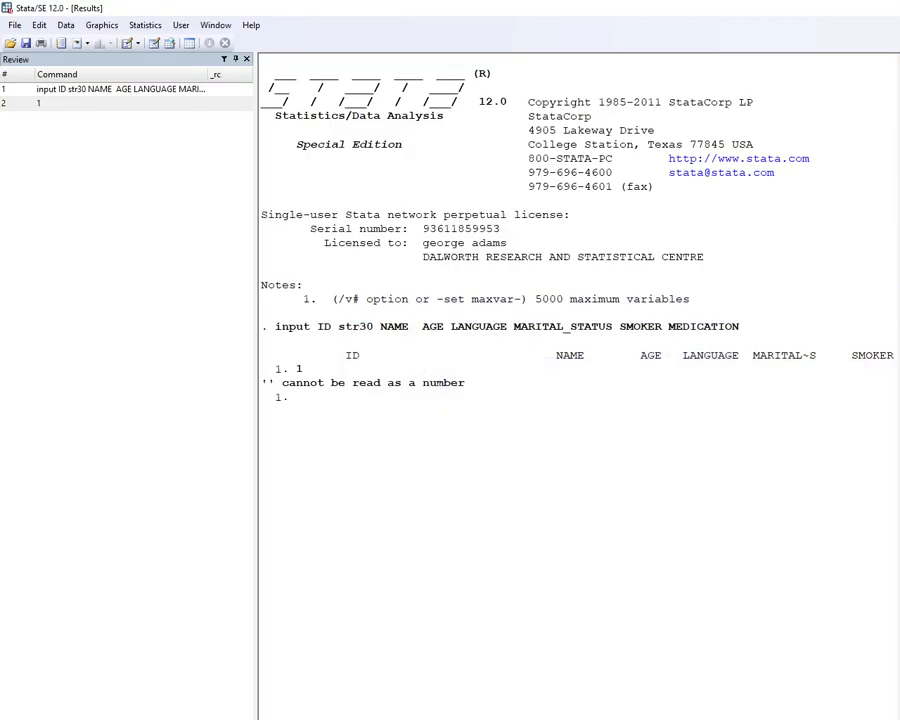
key(alt+Tab)
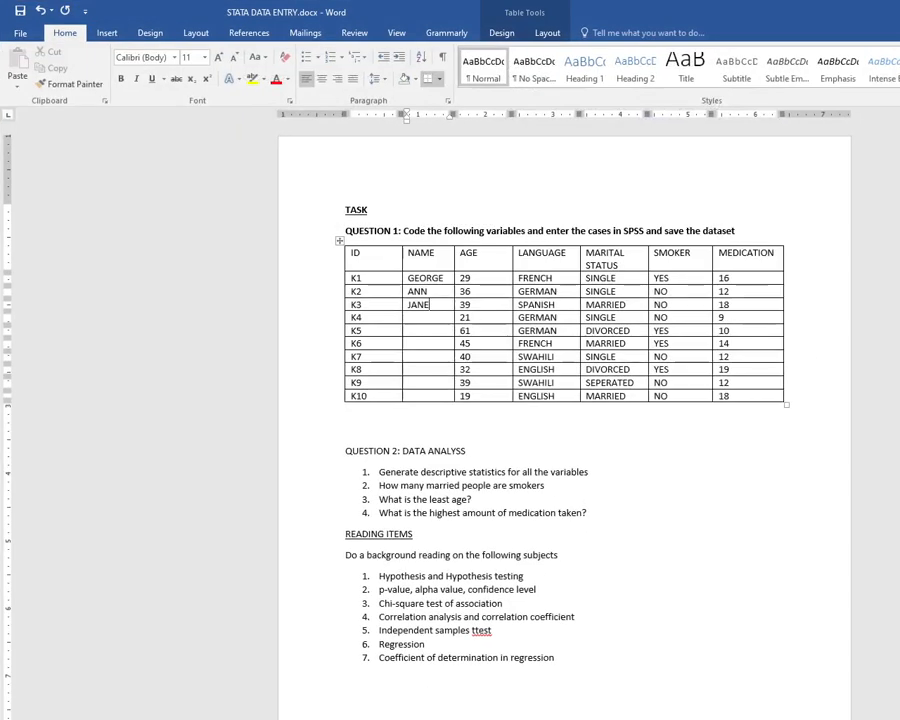
key(alt+Tab)
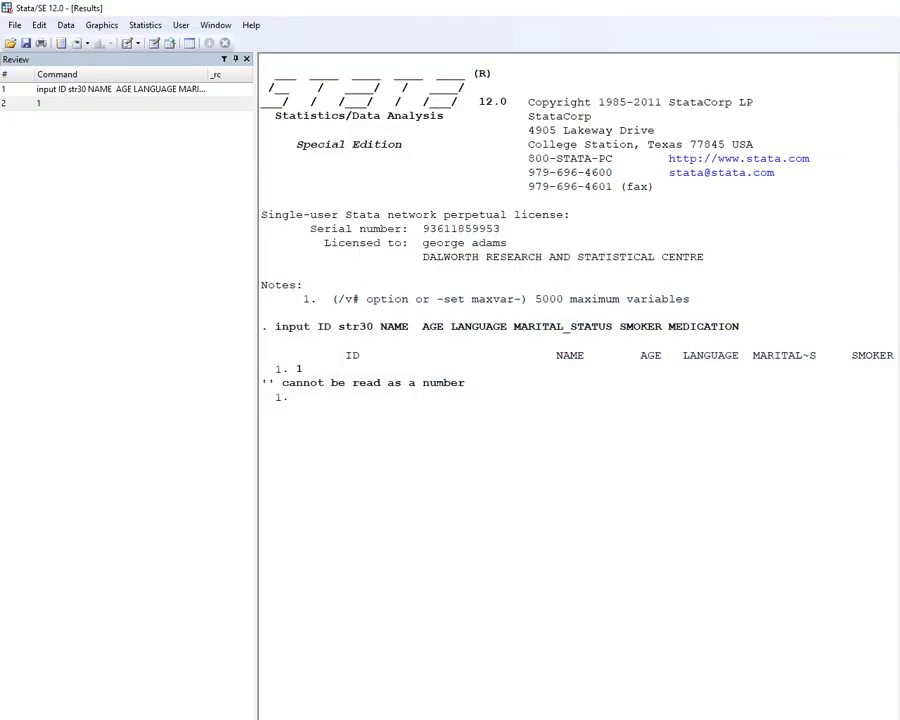
key(alt+Tab)
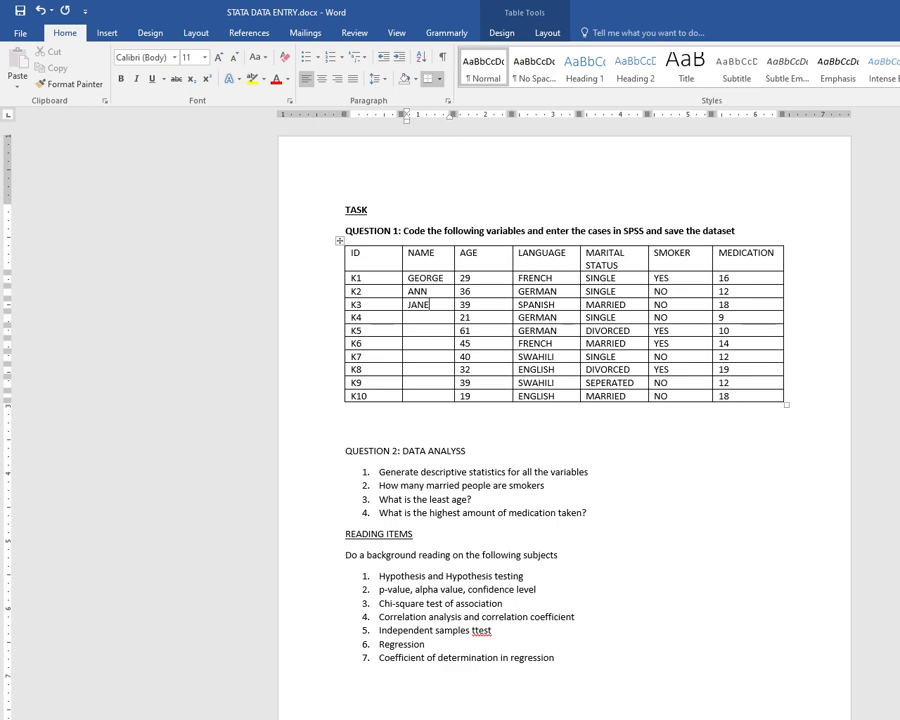
key(alt+Tab)
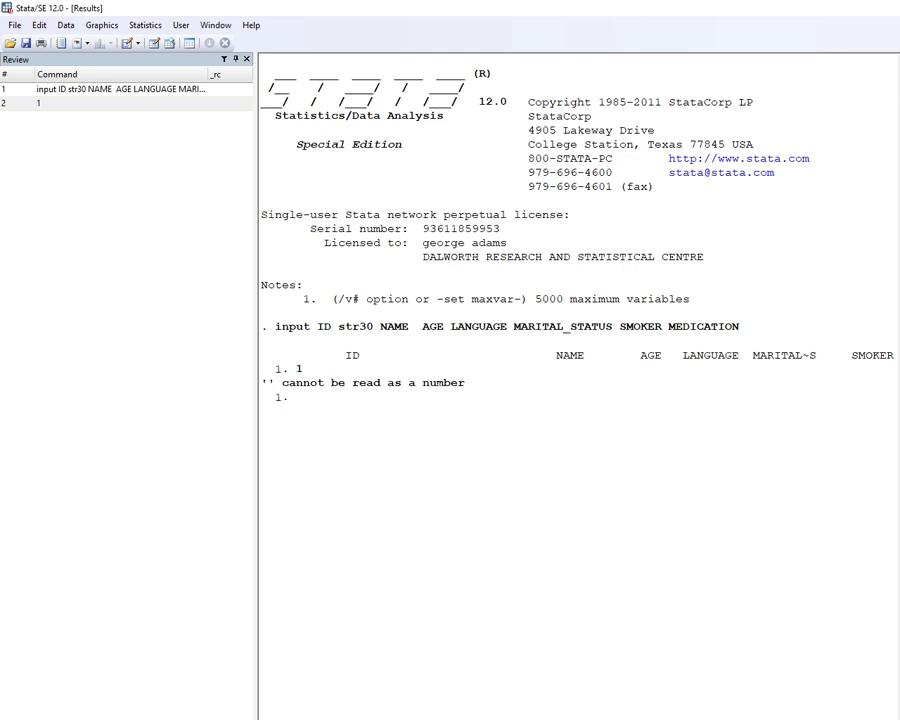
key(alt+Tab)
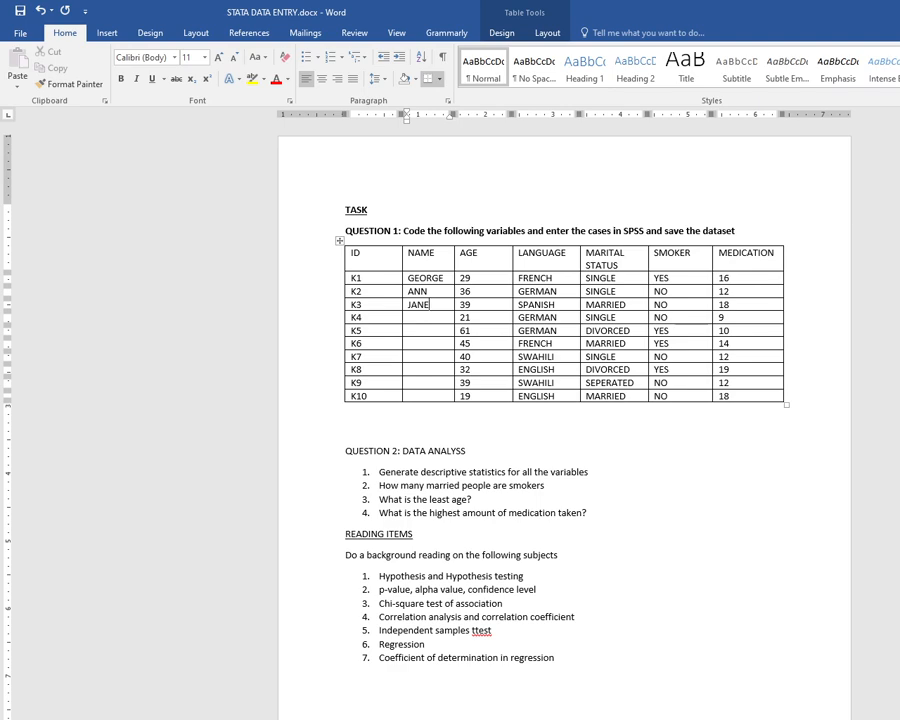
key(alt+Tab)
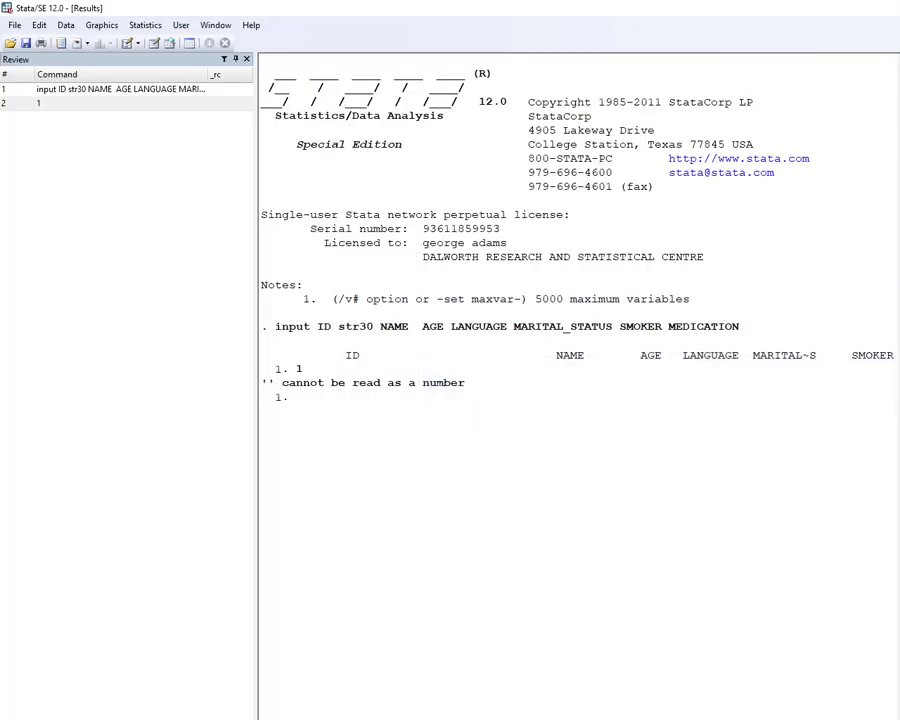
key(Return)
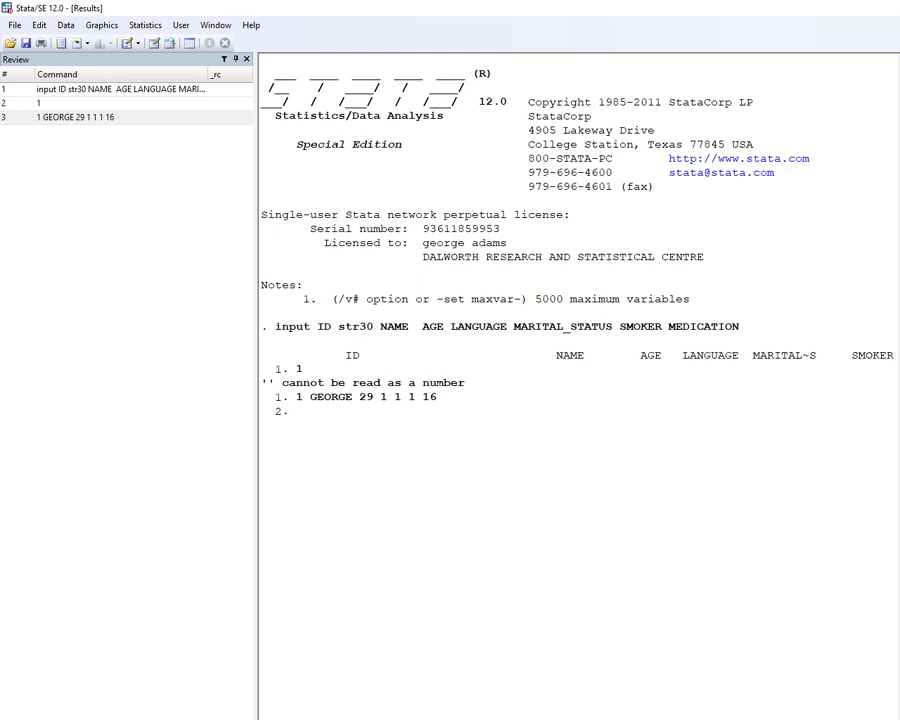
Enter case K2 from the Word table in Stata with ID 2, its name, age 36, language 2, marital status 1, smoker 2 and medication 12.
key(alt+Tab)
key(alt+Tab)
key(alt+Tab)
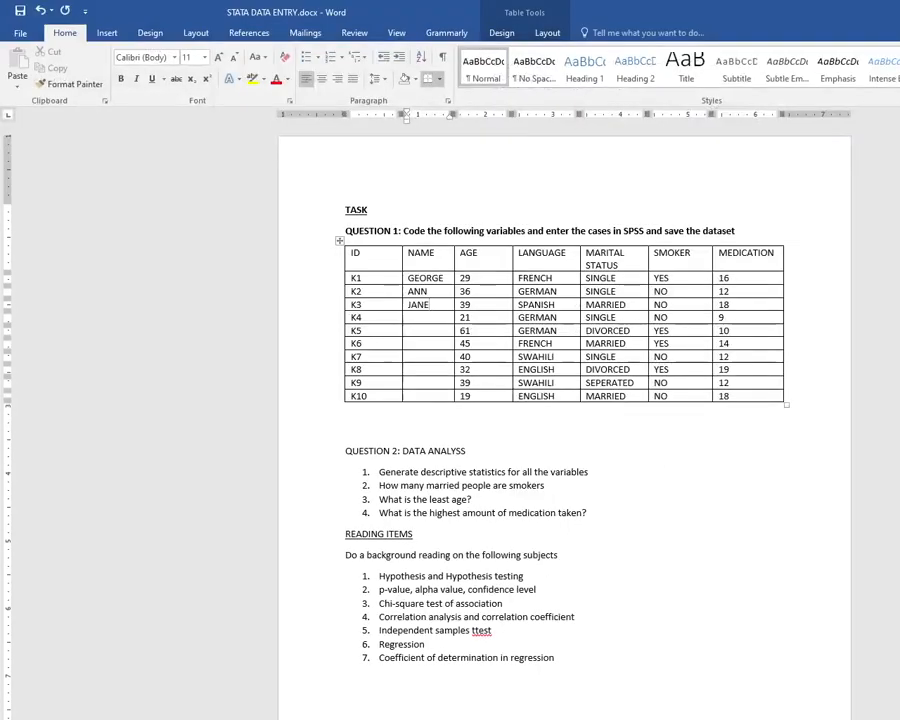
key(alt+Tab)
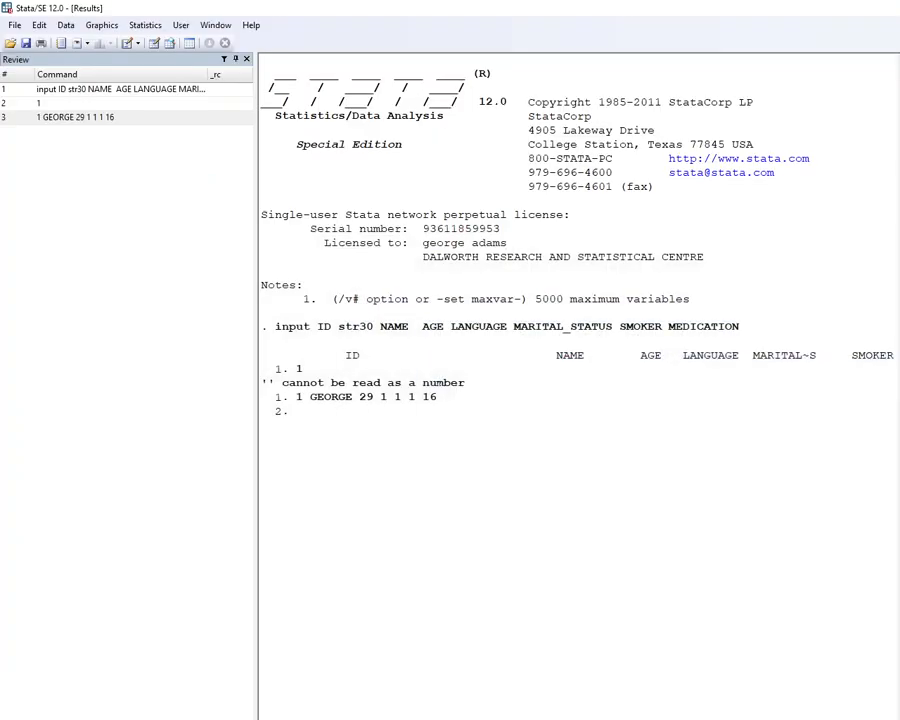
key(alt+Tab)
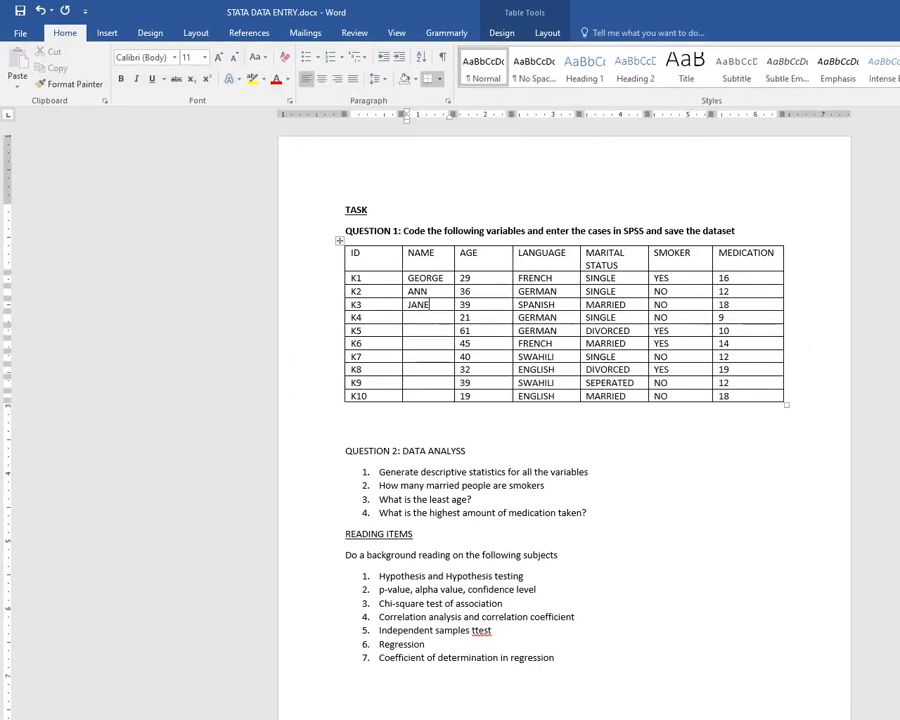
key(alt+Tab)
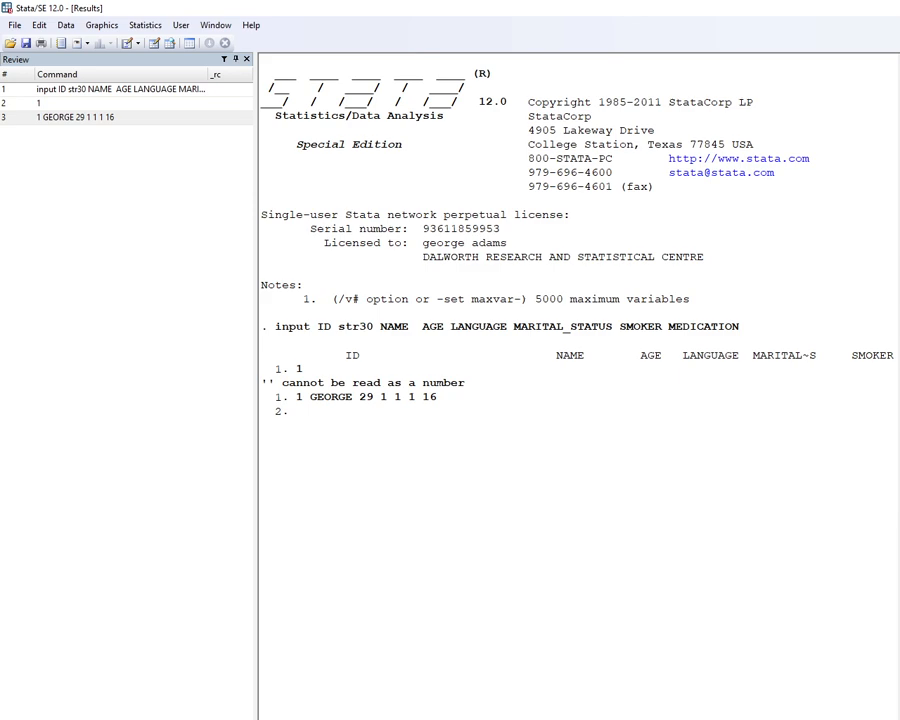
key(alt+Tab)
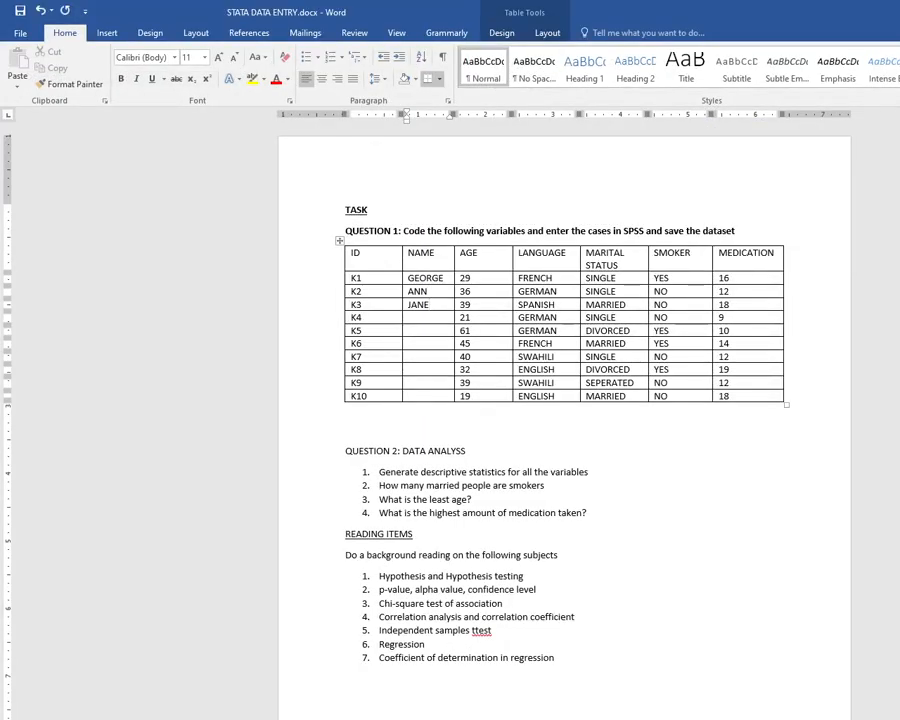
key(alt+Tab)
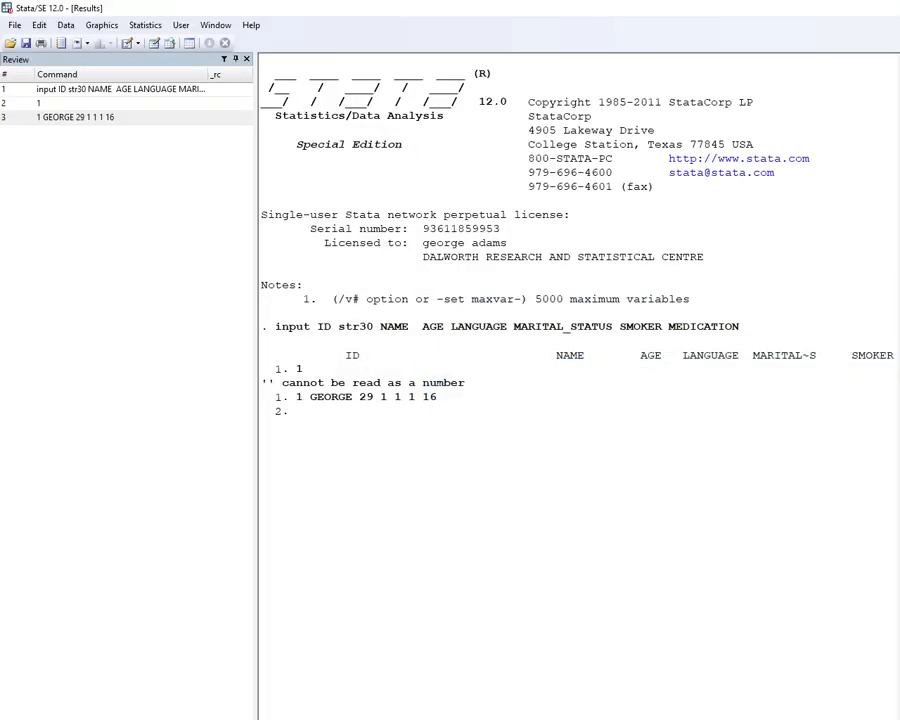
key(alt+Tab)
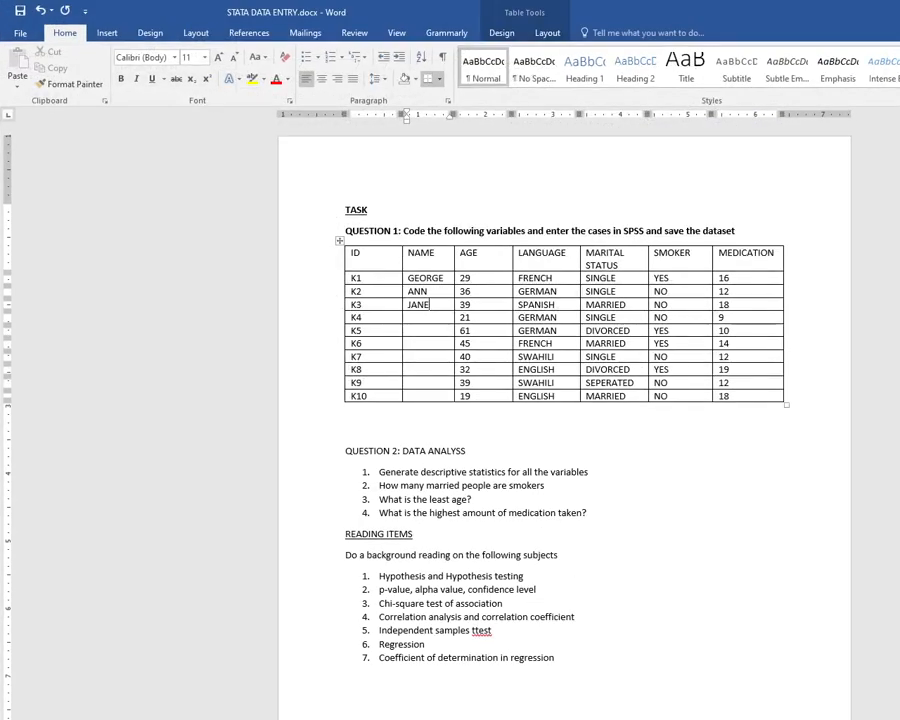
key(alt+Tab)
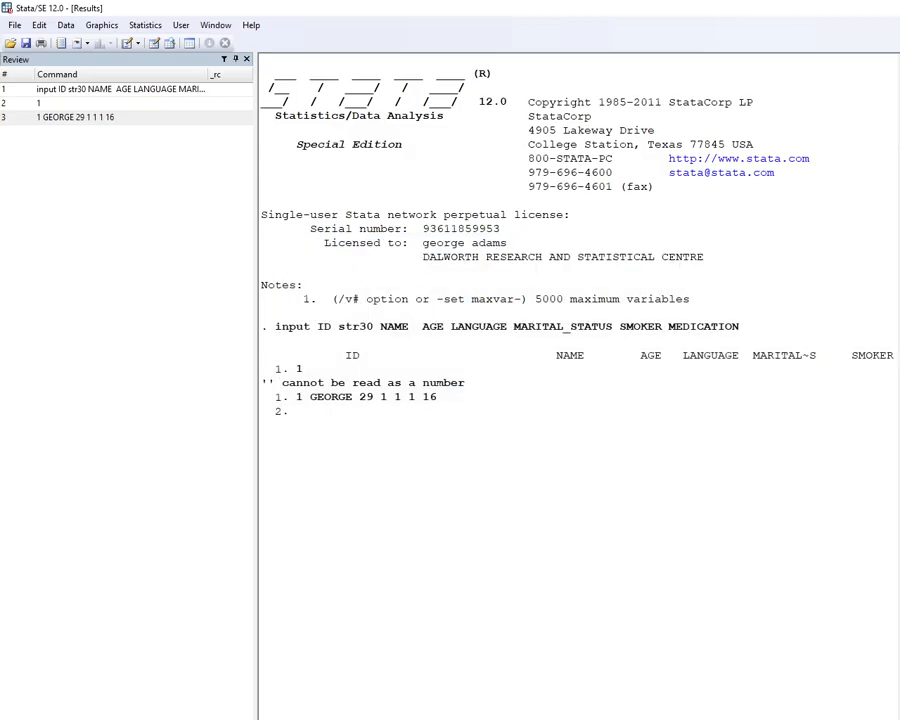
key(alt+Tab)
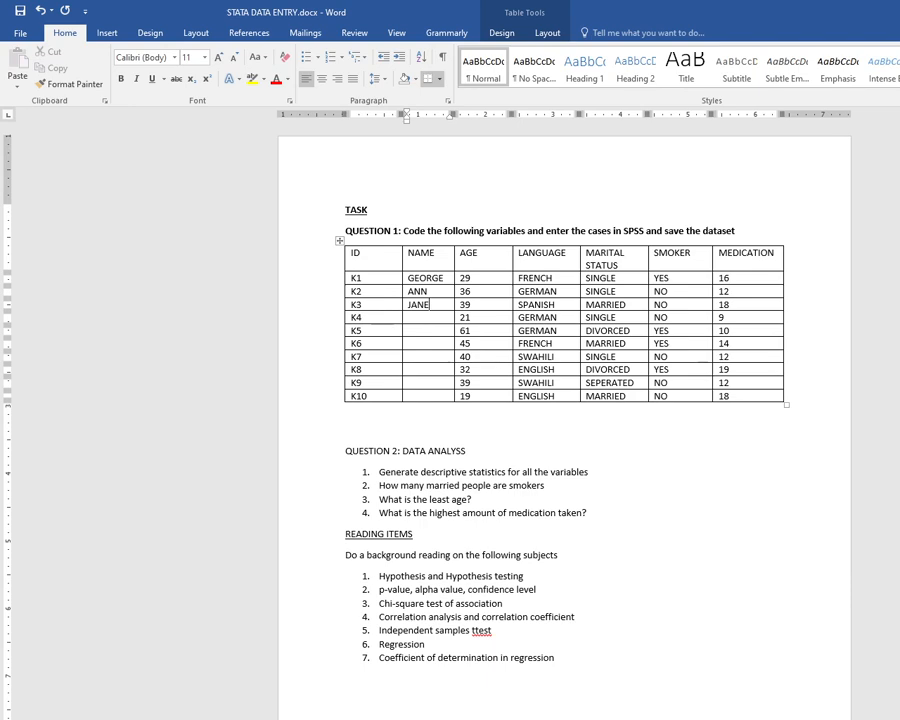
text(12)
key(BackSpace)
key(BackSpace)
key(alt+Tab)
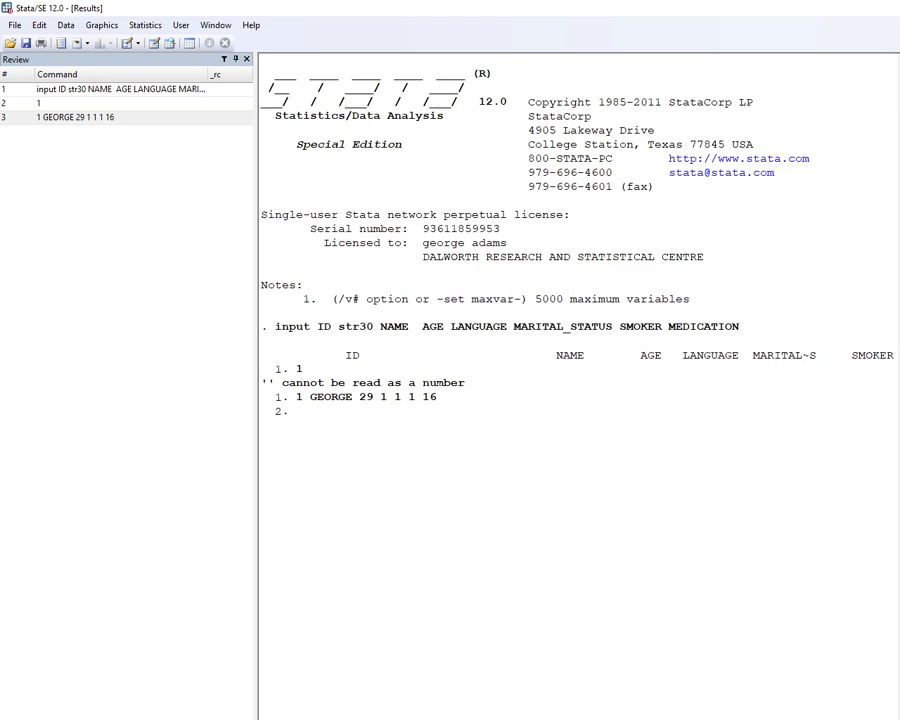
key(Return)
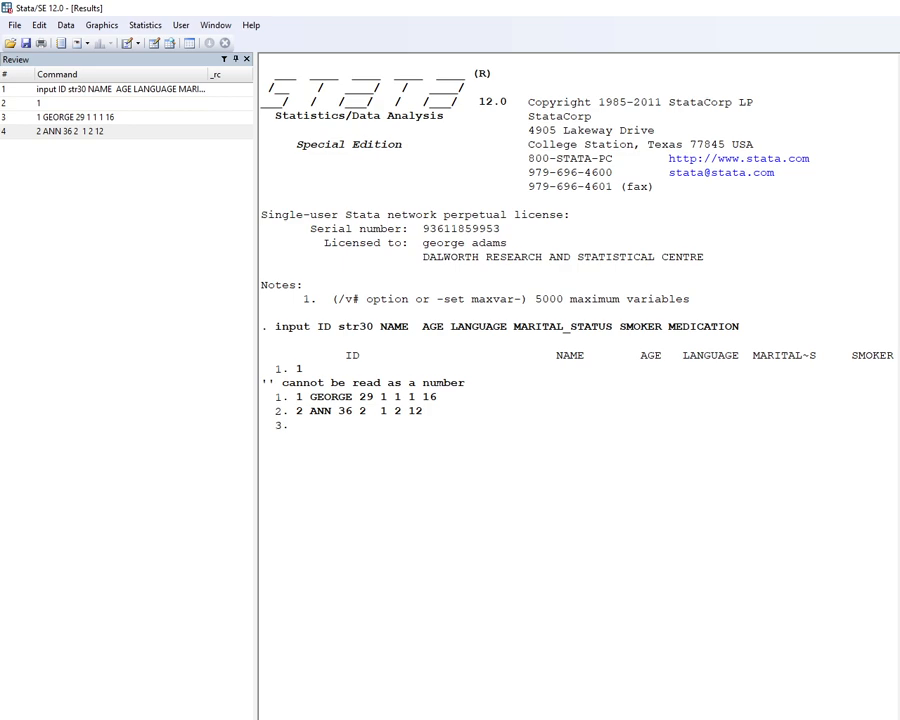
Enter case K3 from the Word table in Stata with ID 3, its name, age 39, language 3, marital status 2, smoker 2 and medication 18.
key(alt+Tab)
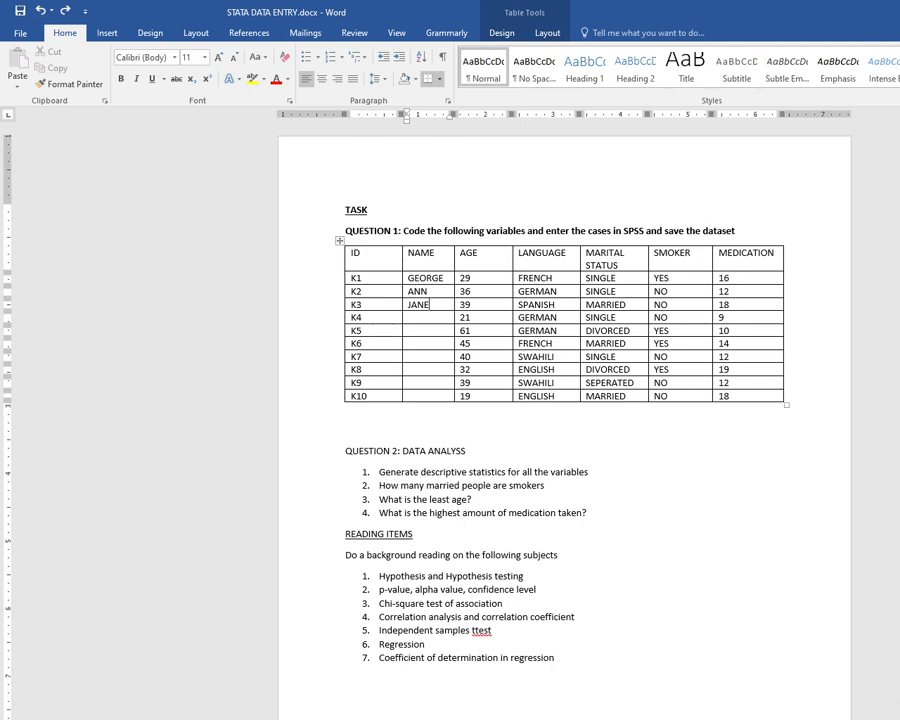
key(alt+Tab)
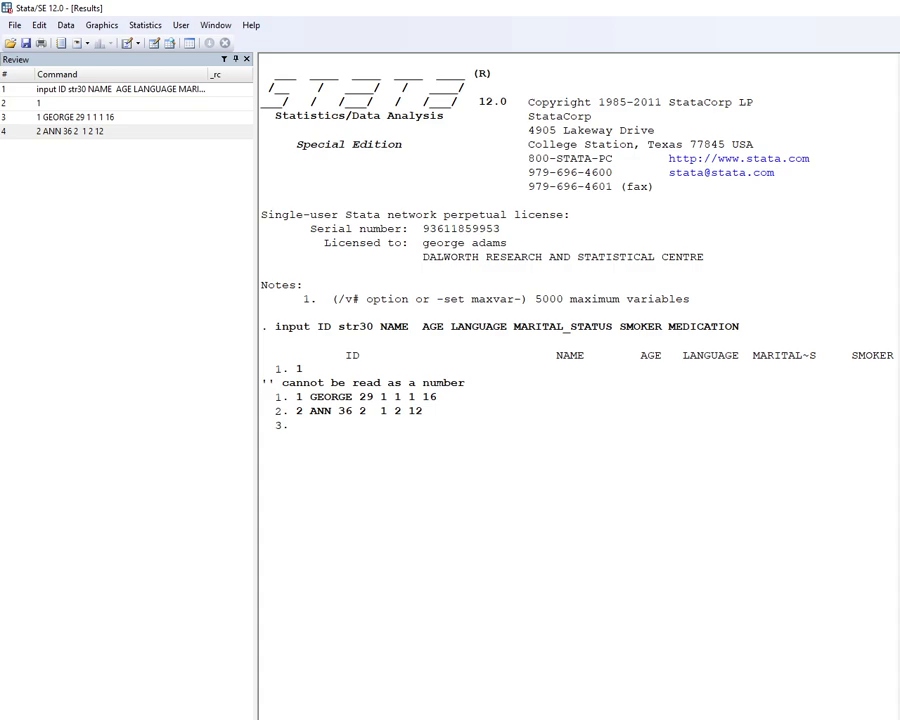
key(alt+Tab)
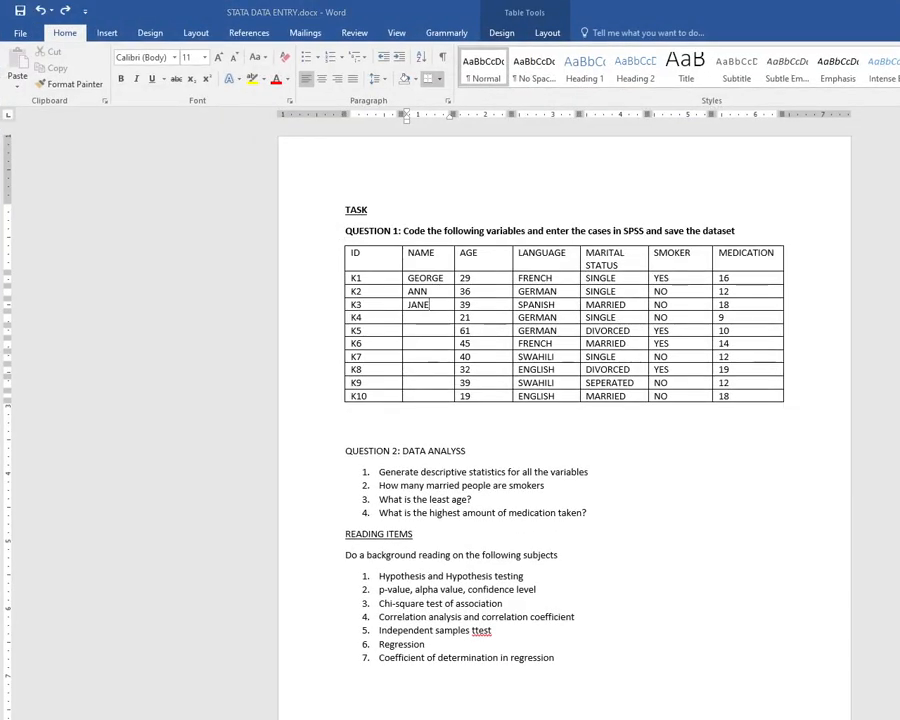
key(alt+Tab)
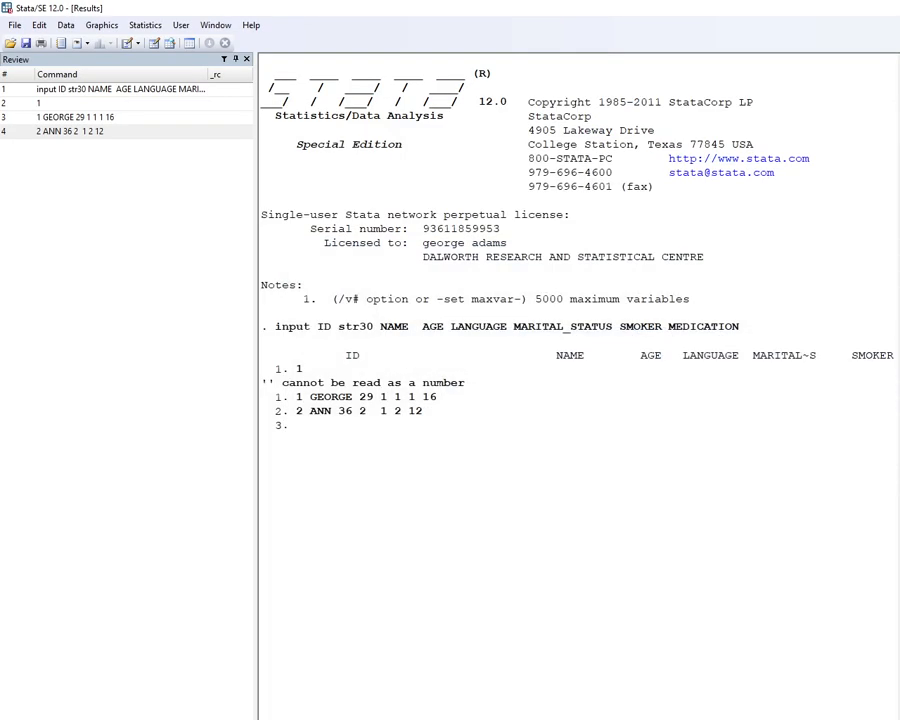
key(alt+Tab)
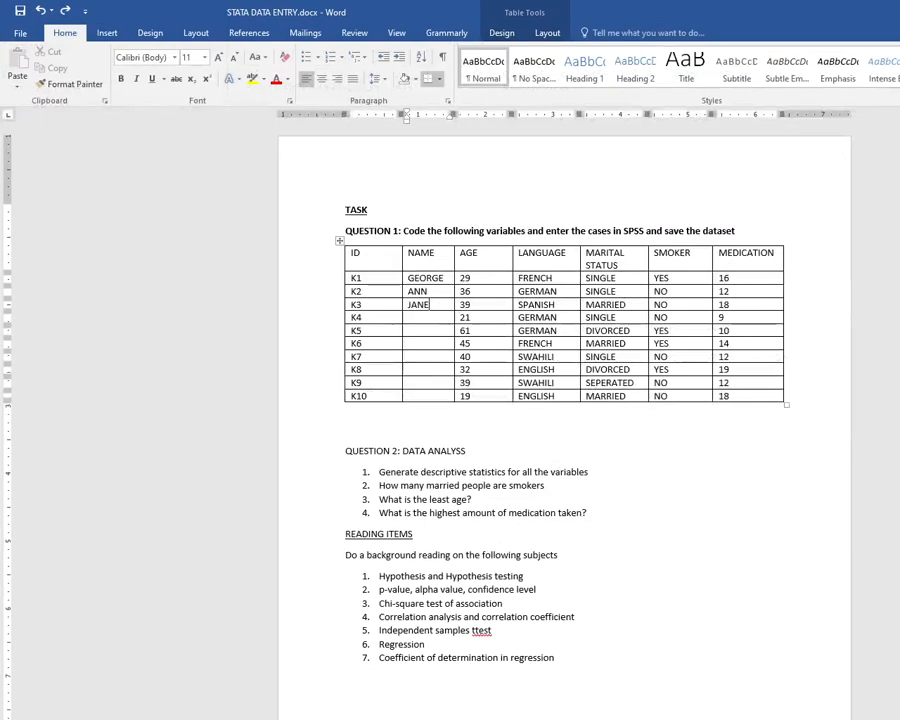
key(alt+Tab)
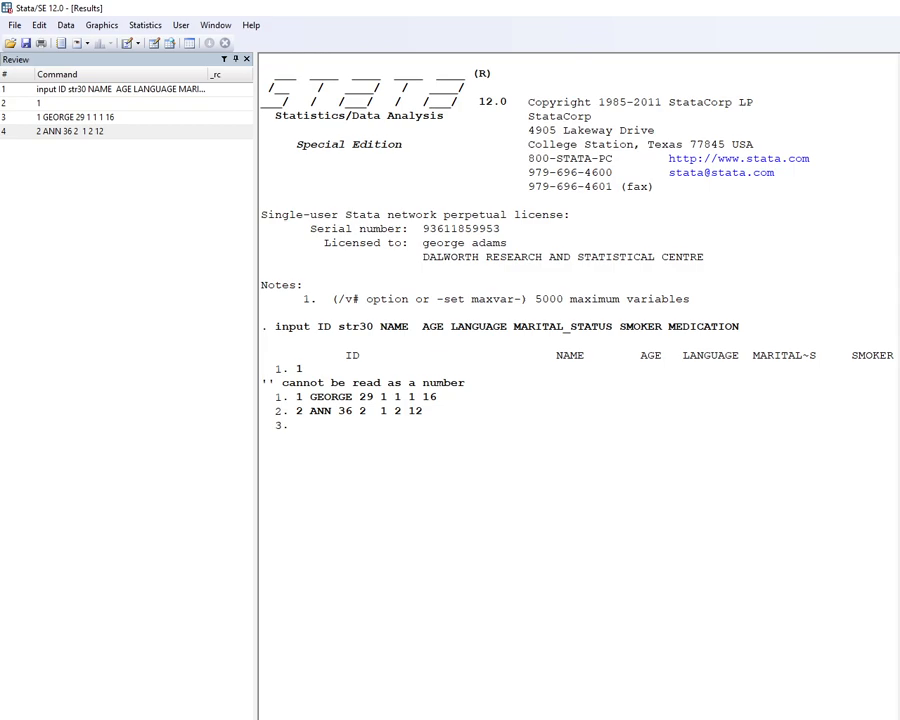
key(alt+Tab)
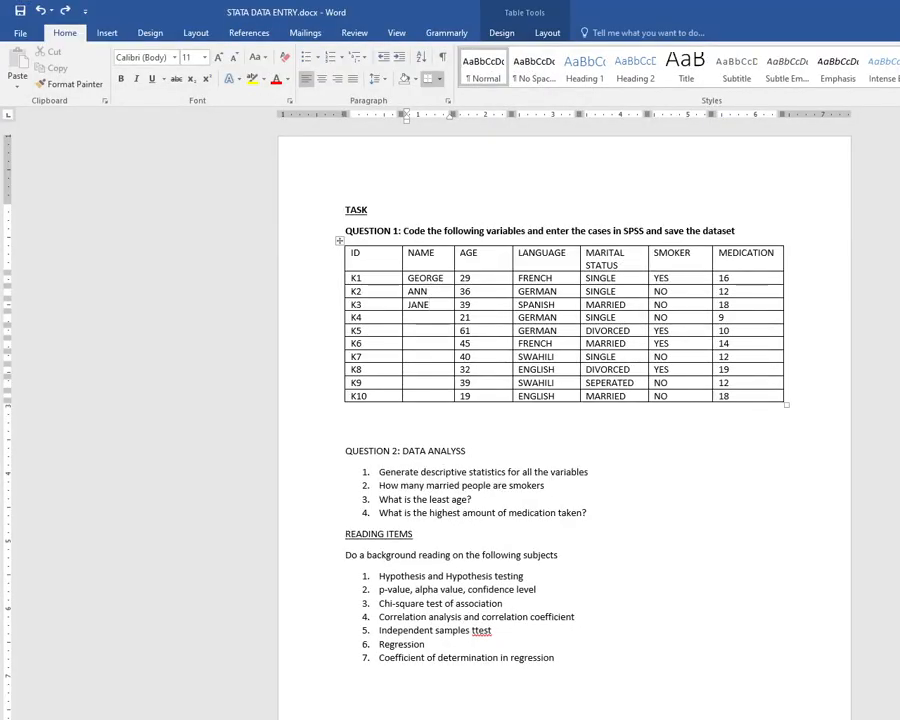
key(alt+Tab)
key(alt+Tab)
key(alt+Tab)
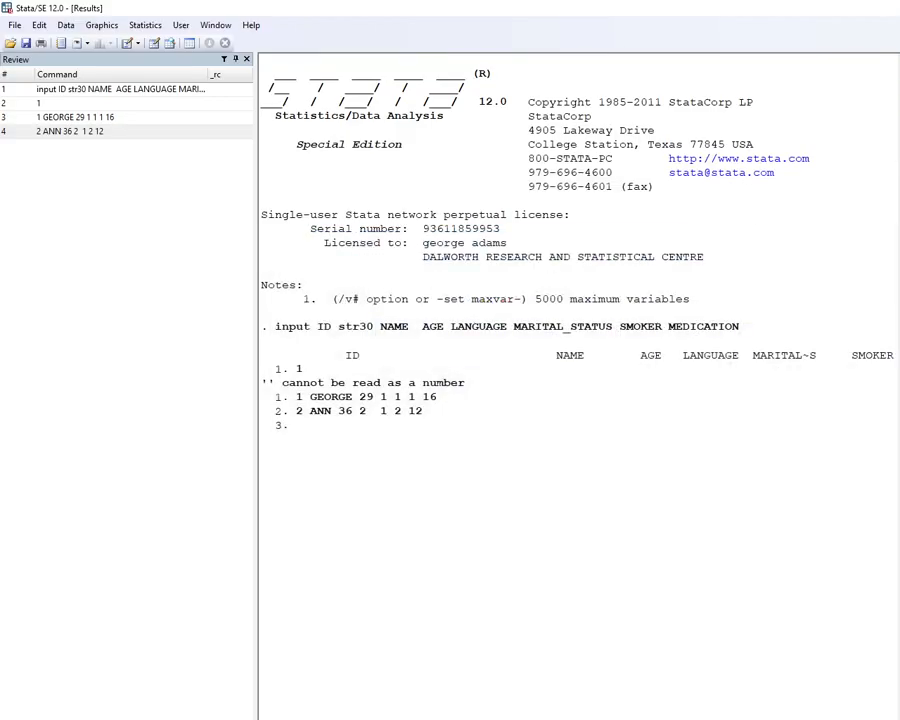
key(alt+Tab)
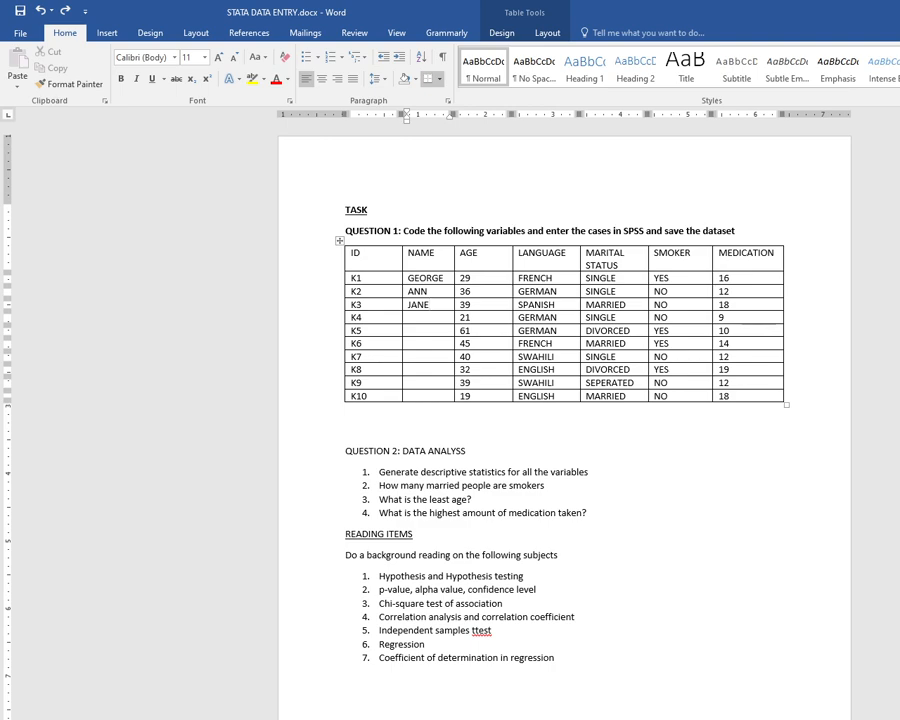
key(alt+Tab)
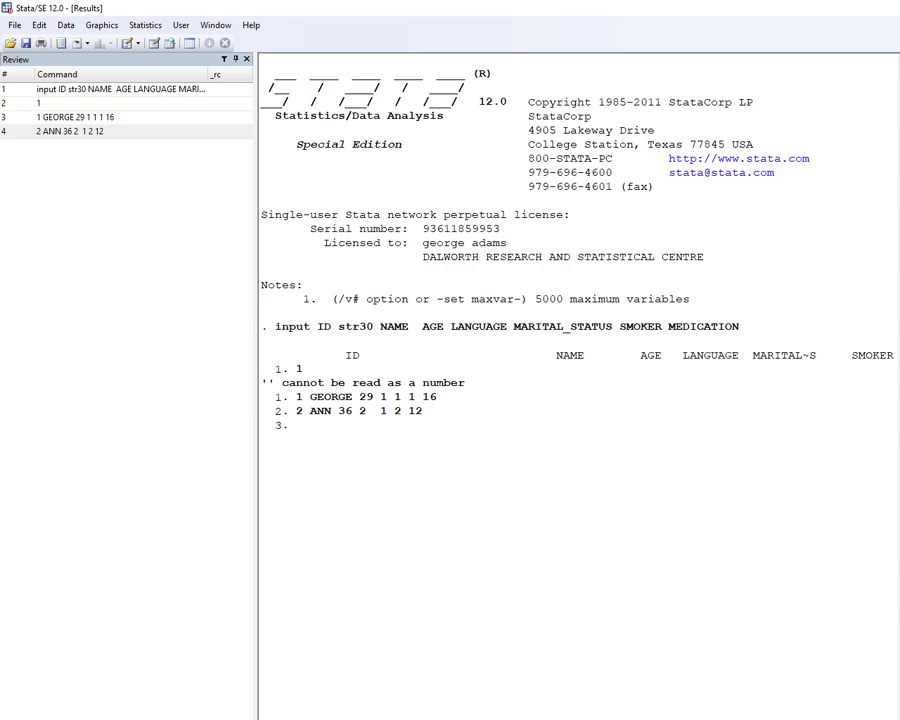
key(Return)
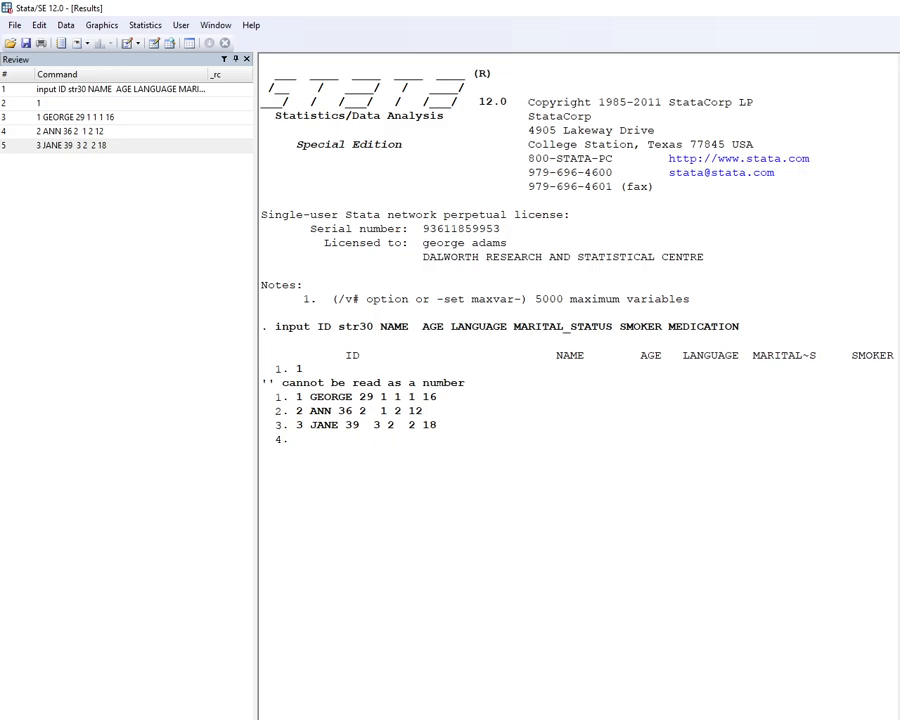
Check the Google Meet class, return to Stata and finish the input of observations with the end command.
key(alt+Tab)
click(575, 643)
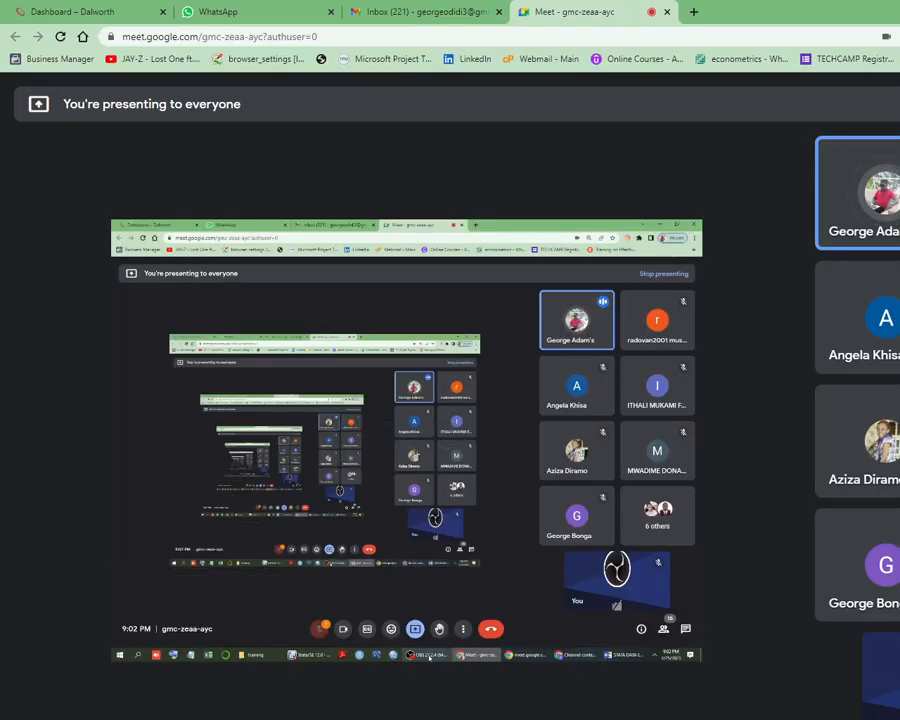
key(alt+Tab)
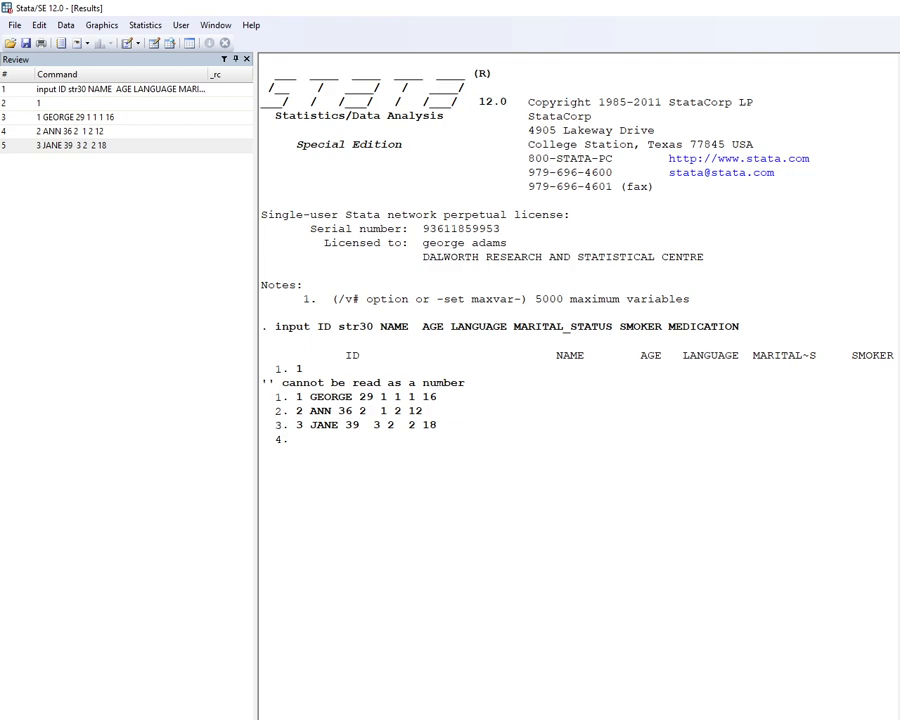
text(end)
key(Return)
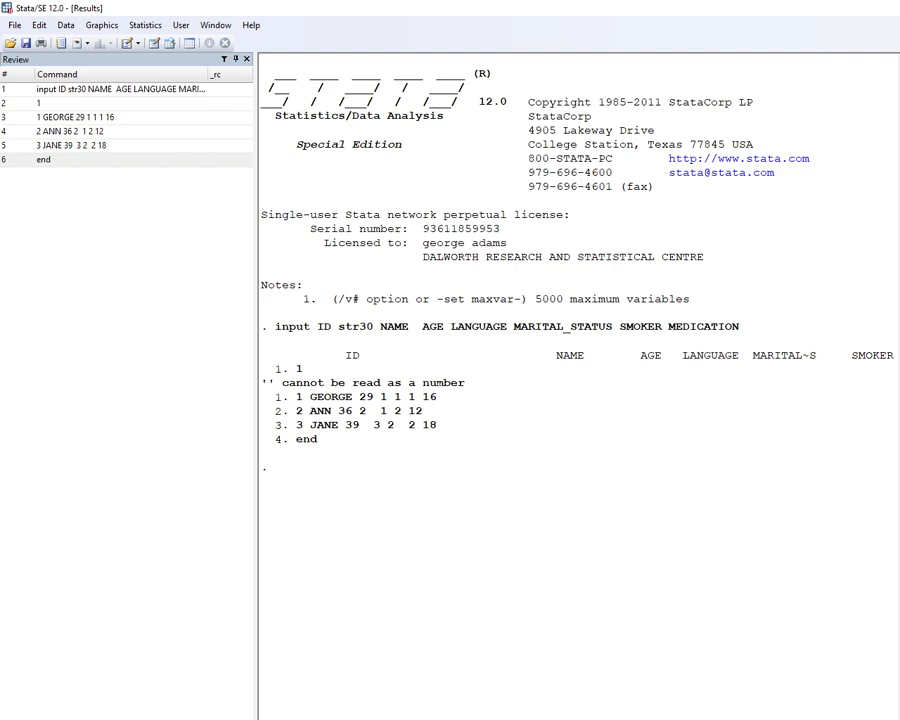
Inspect the entered cases with the browse command, close that view and open the Data Editor in edit mode.
key(alt+Tab)
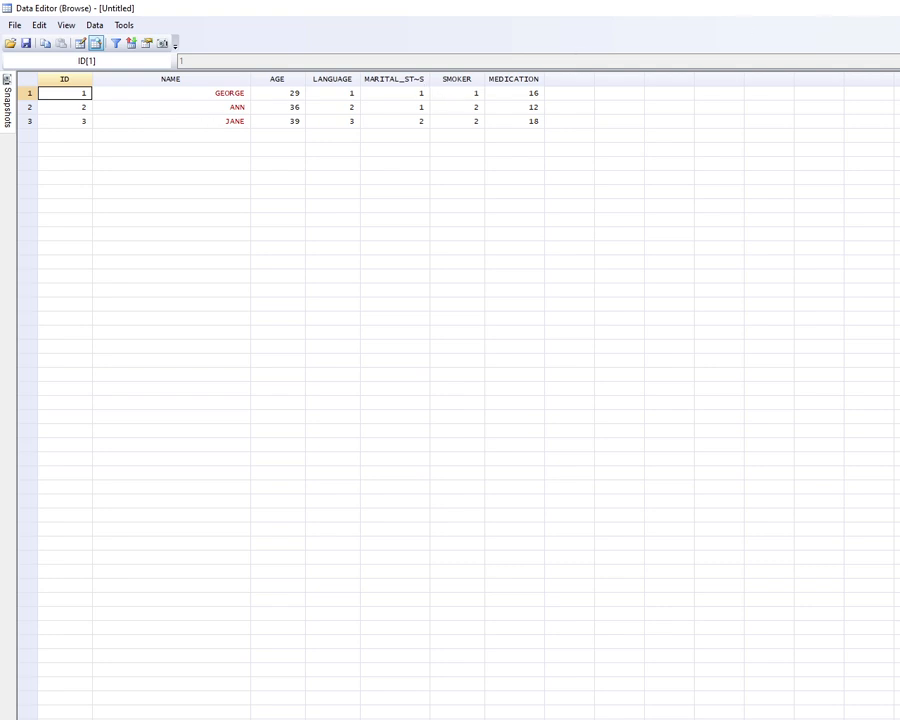
click(893, 8)
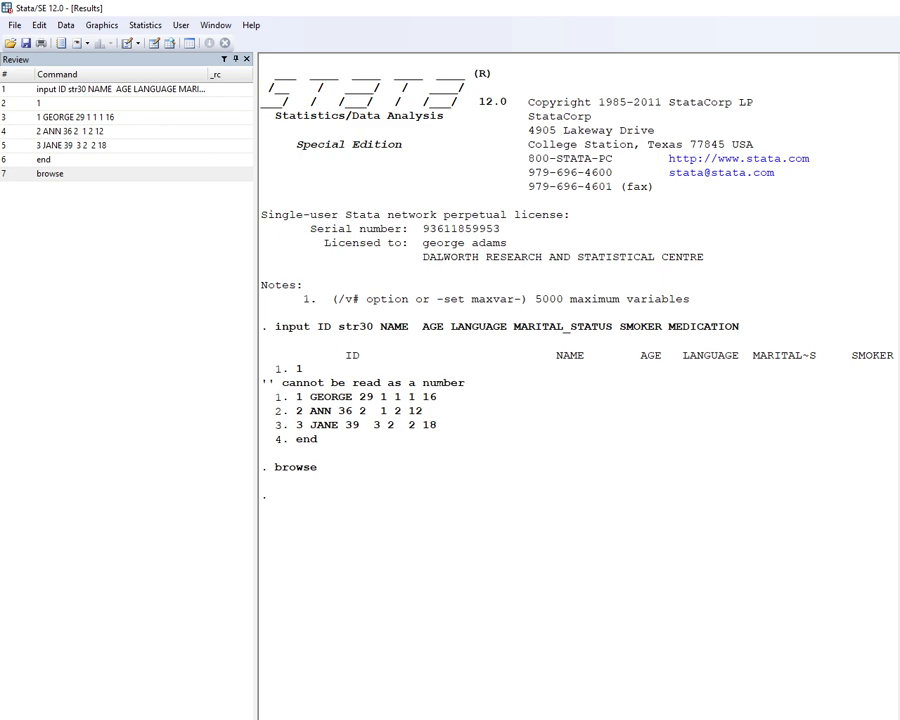
key(Return)
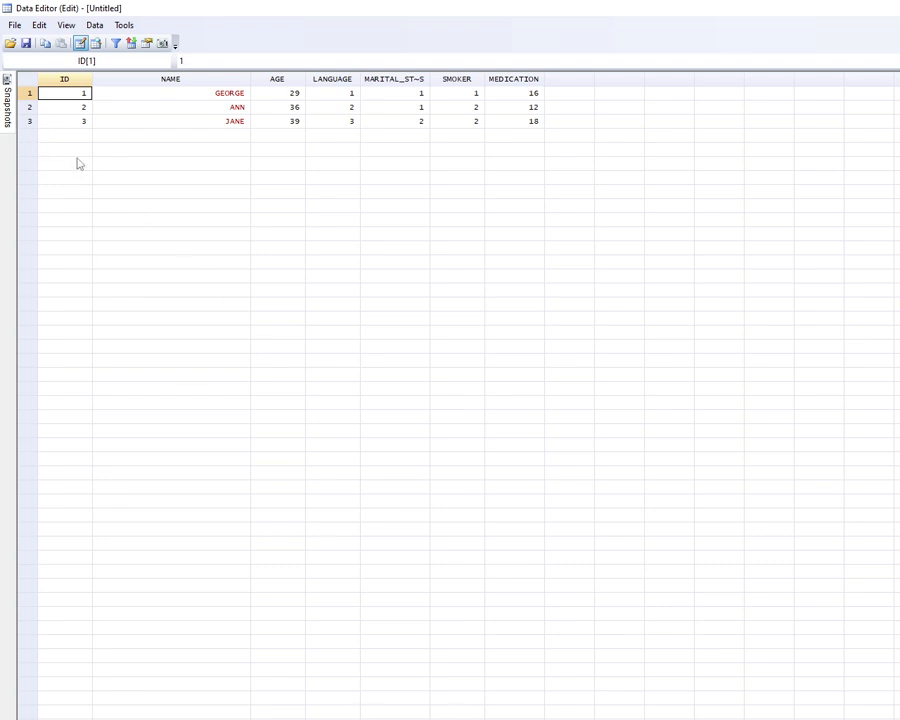
In the Word task table, fill in a first name for case K4 in the NAME column.
key(alt+Tab)
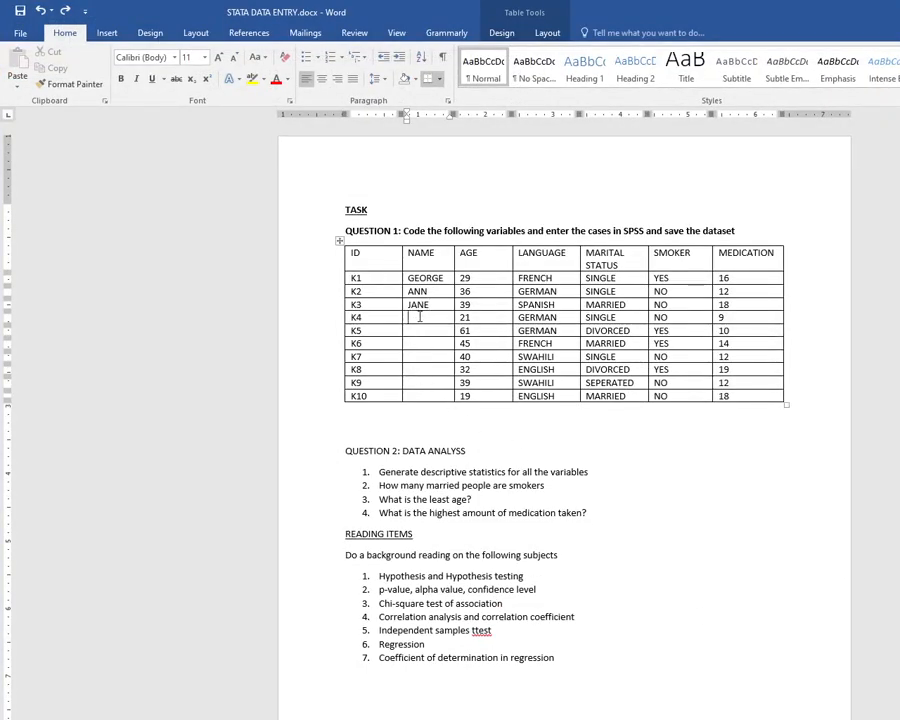
click(420, 317)
text(ed)
key(BackSpace)
key(BackSpace)
text(W)
key(BackSpace)
text(EDWIN)
In the Stata Data Editor, start row 4 for case K4 with ID 4, its name from the Word table and age 21.
key(alt+Tab)
click(58, 137)
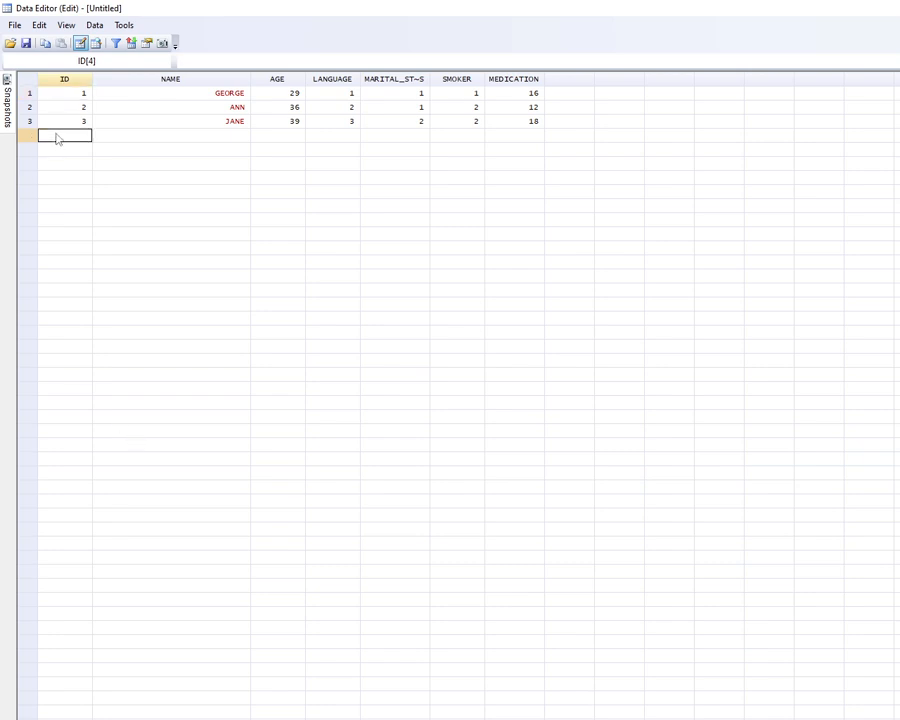
text(4)
click(170, 136)
text(EDWIN)
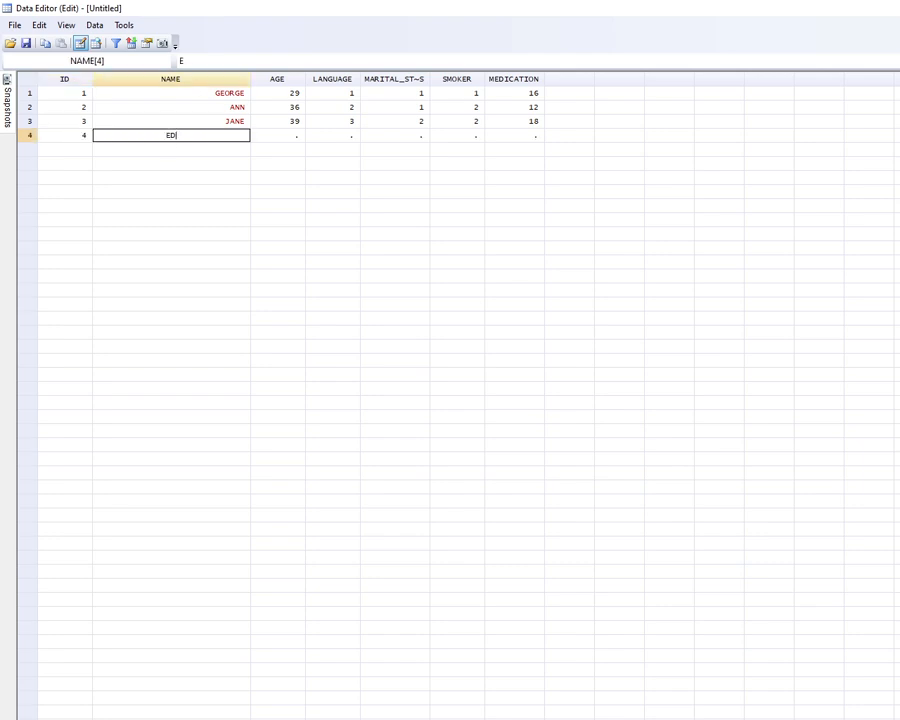
click(291, 137)
click(612, 718)
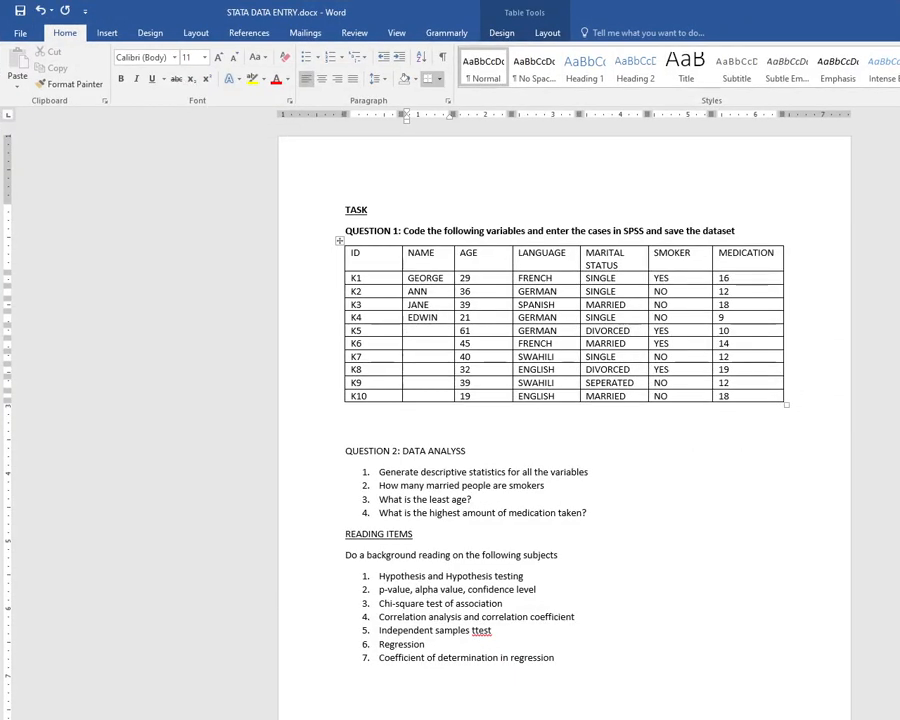
click(620, 718)
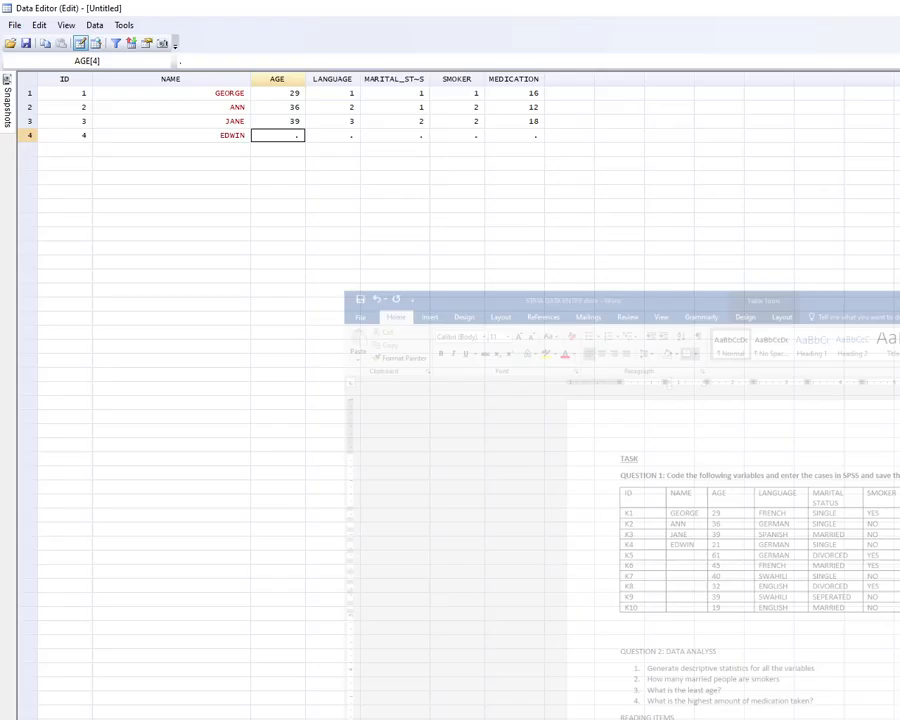
text(21)
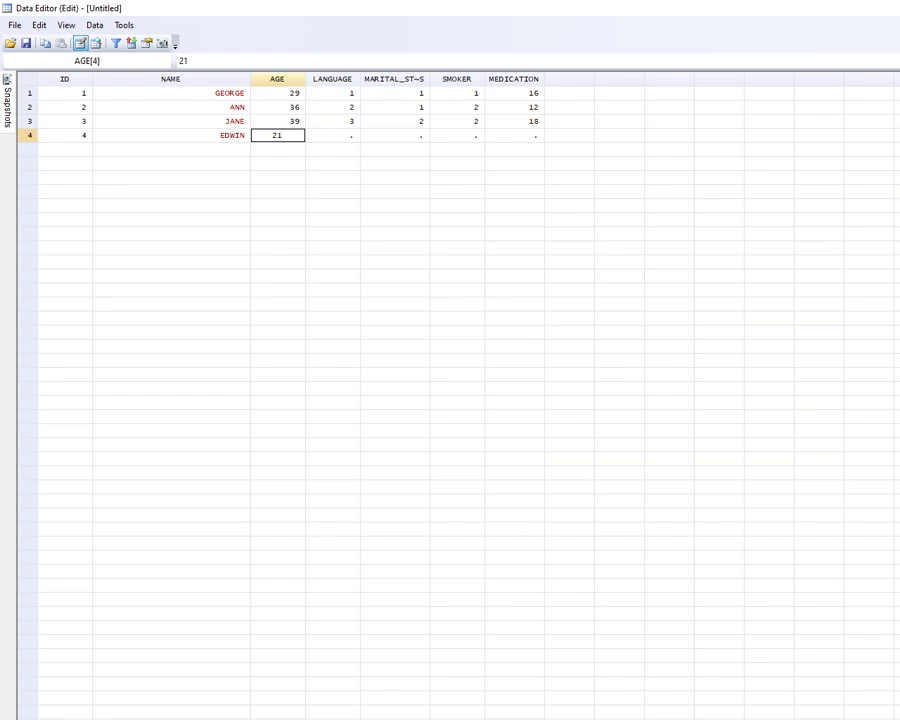
Checking case K4 in the Word table, enter its LANGUAGE code 2 and MARITAL_STATUS code 1 in row 4.
click(620, 718)
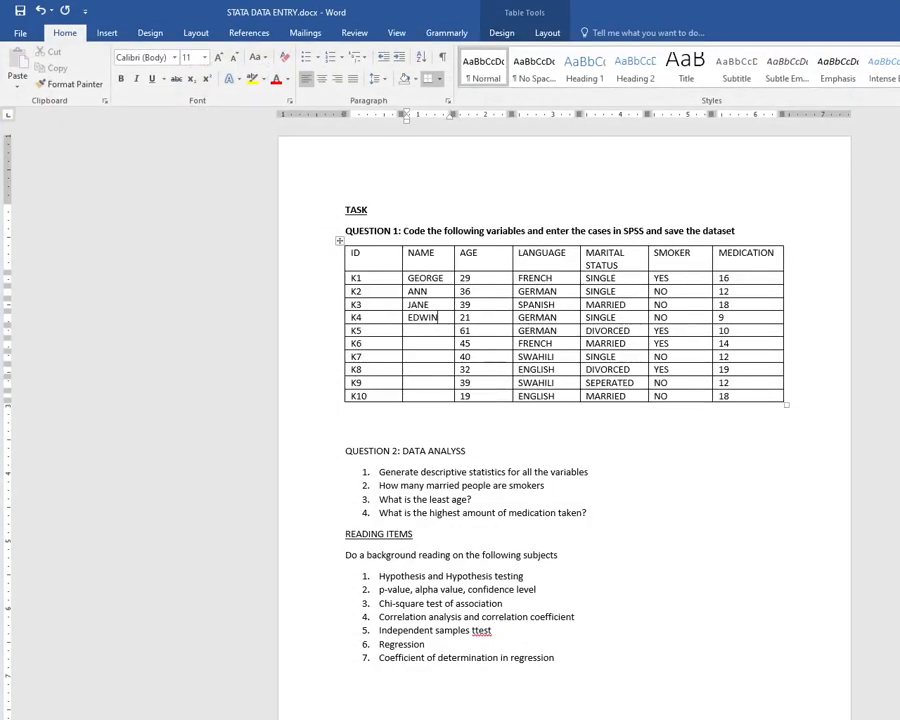
click(620, 718)
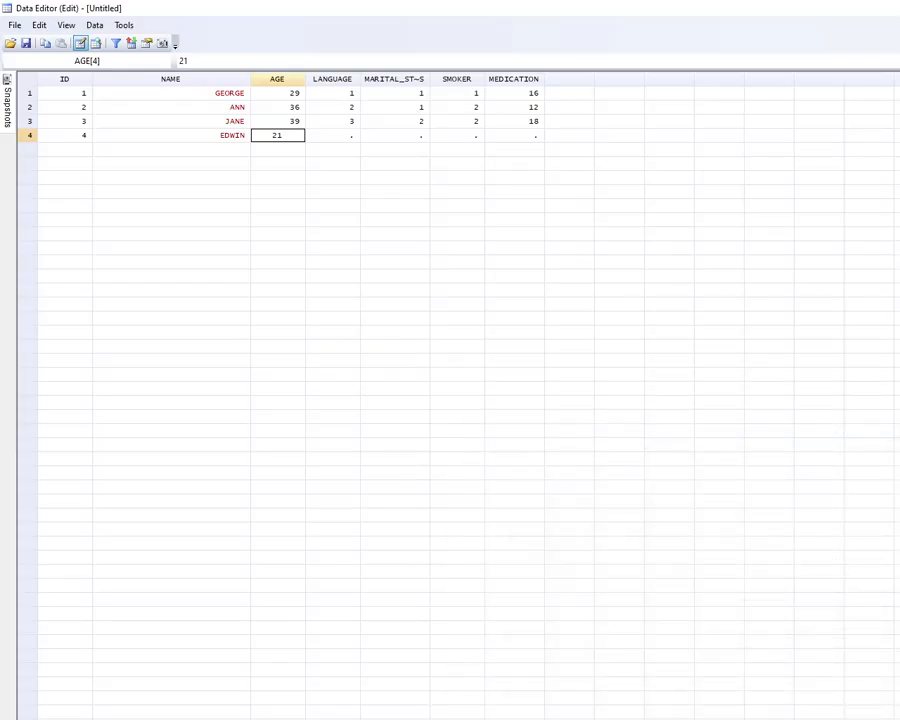
click(346, 141)
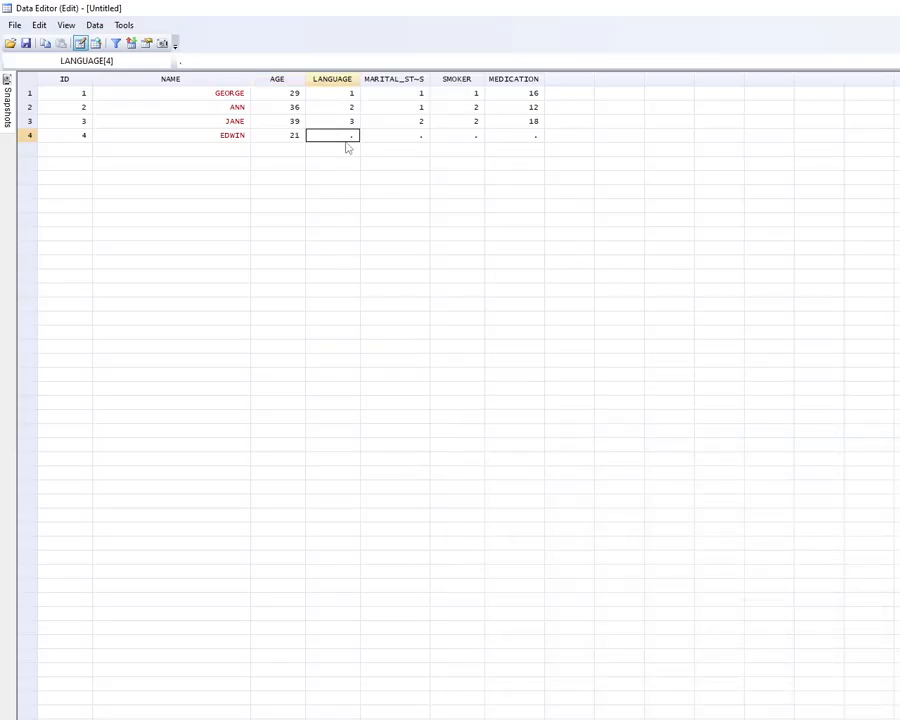
text(2)
key(Tab)
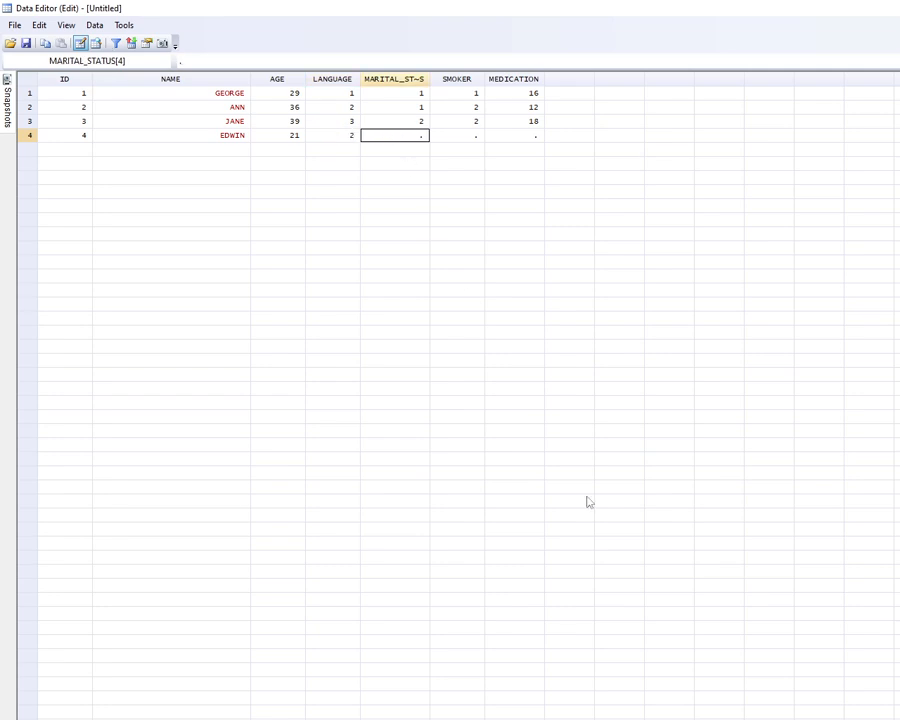
key(alt+Tab)
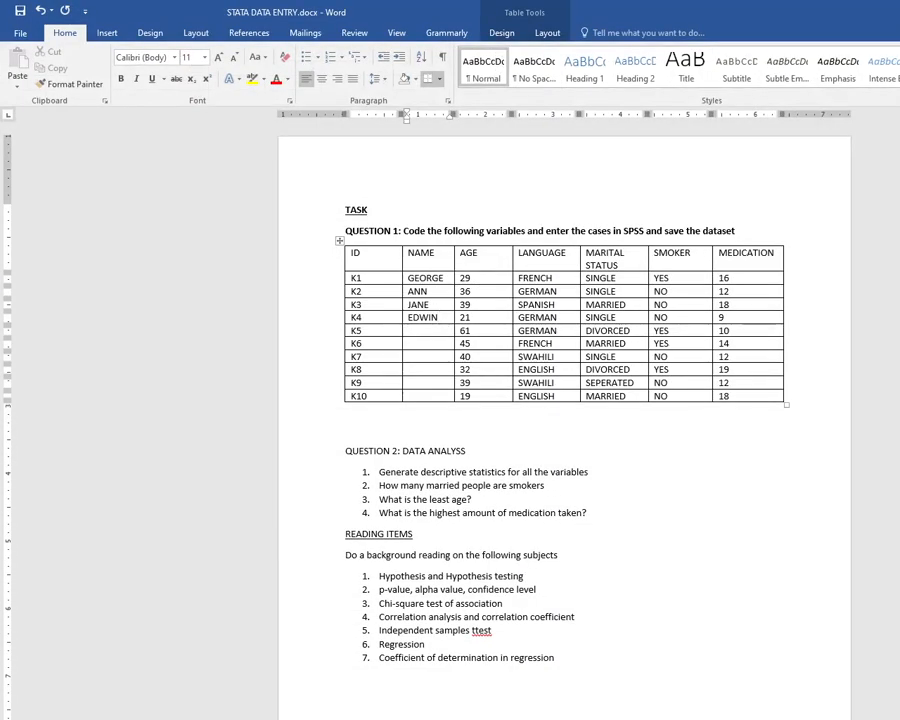
key(alt+Tab)
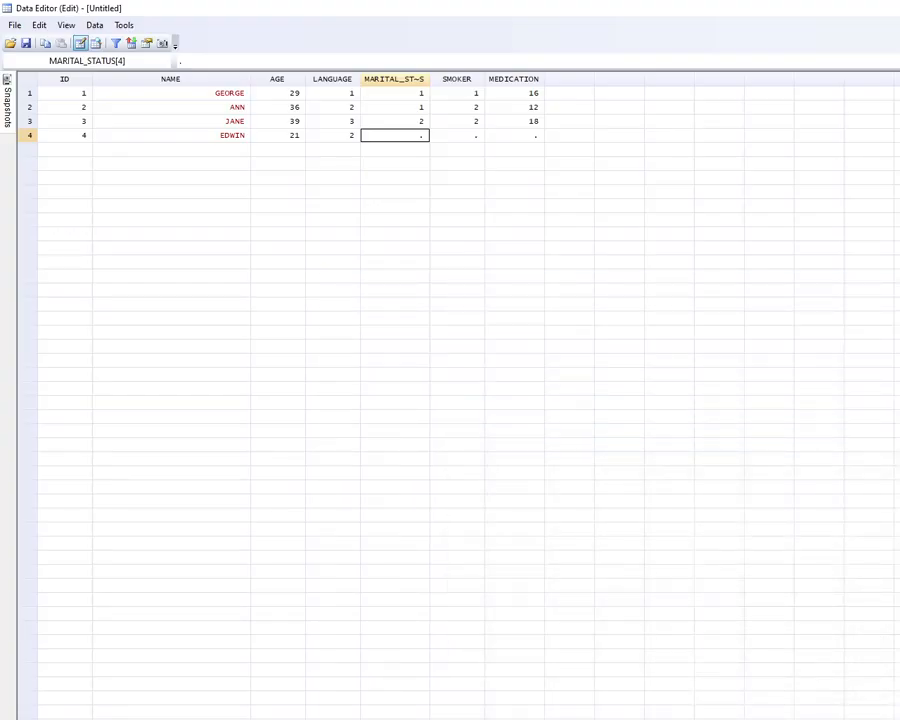
text(1)
key(Tab)
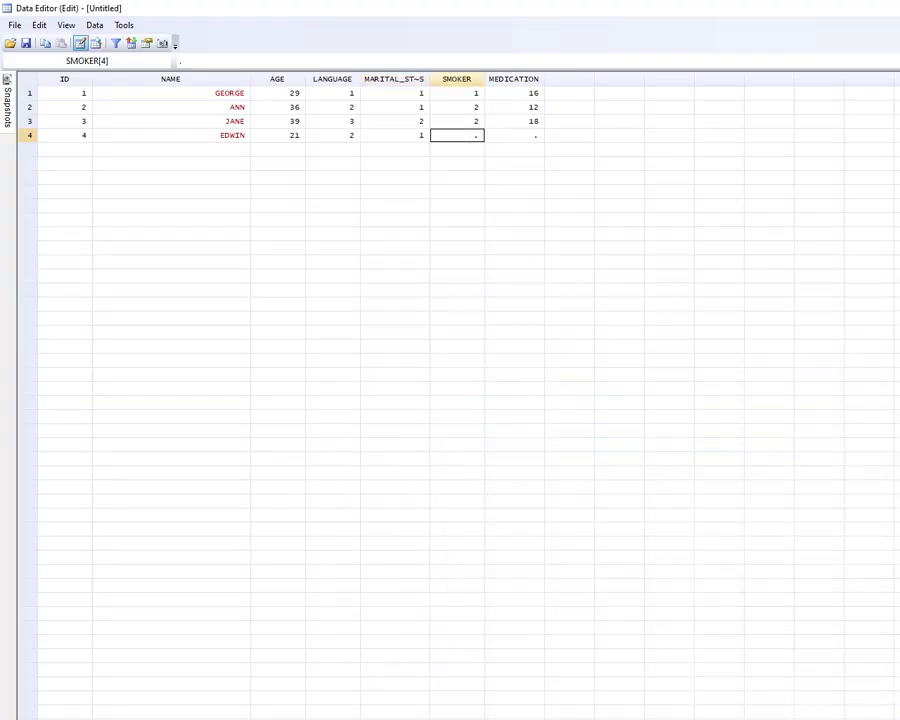
Consult case K4 in Word, enter SMOKER code 2 in row 4, try to enter MEDICATION 9 and return to Stata's Results window.
key(alt+Tab)
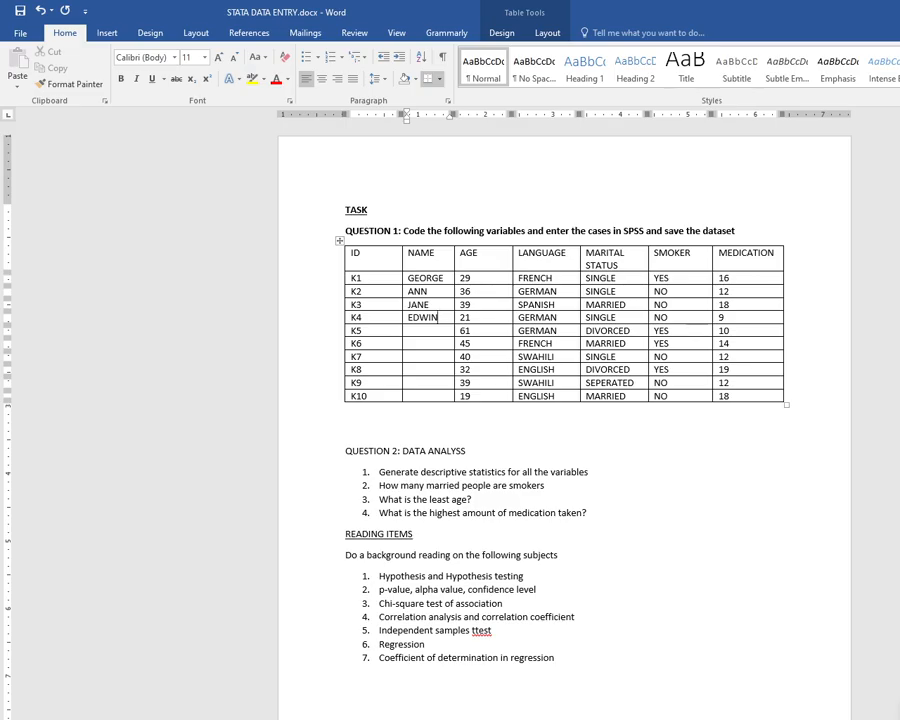
key(alt+Tab)
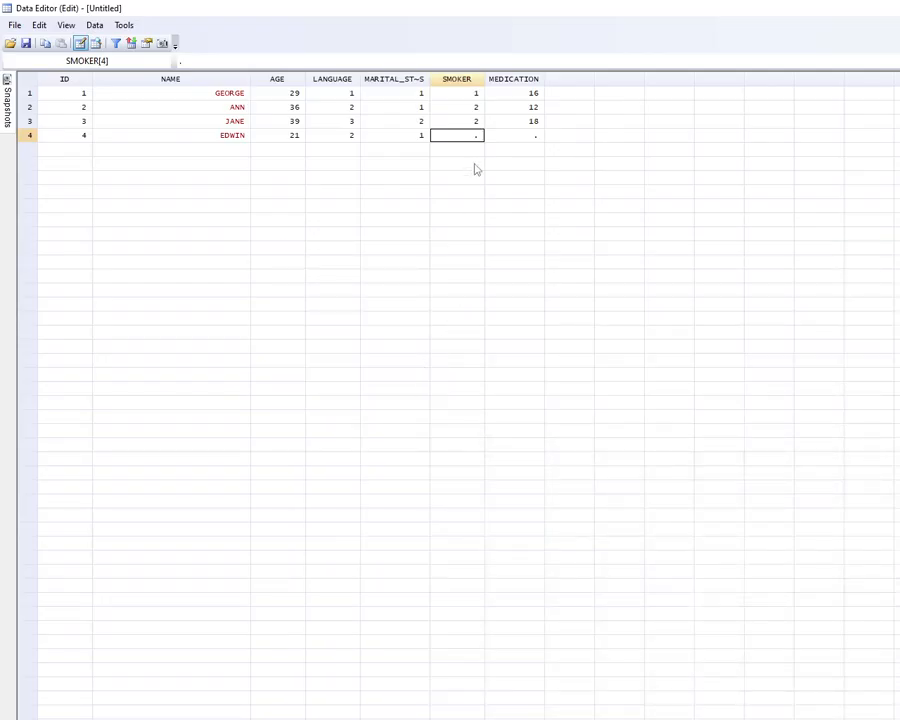
text(2)
click(506, 139)
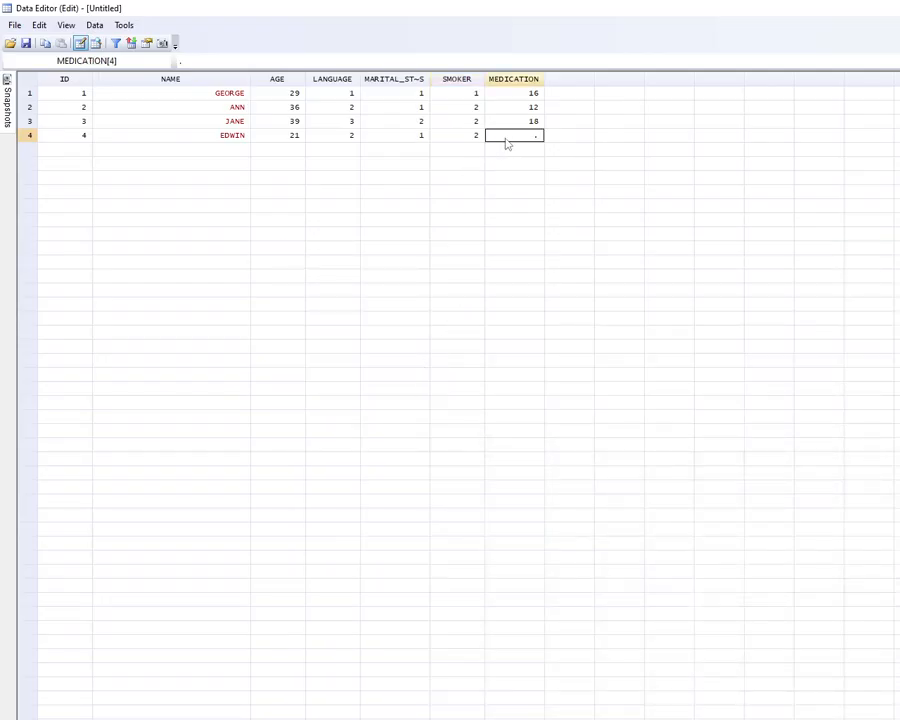
text(9)
key(alt+Tab)
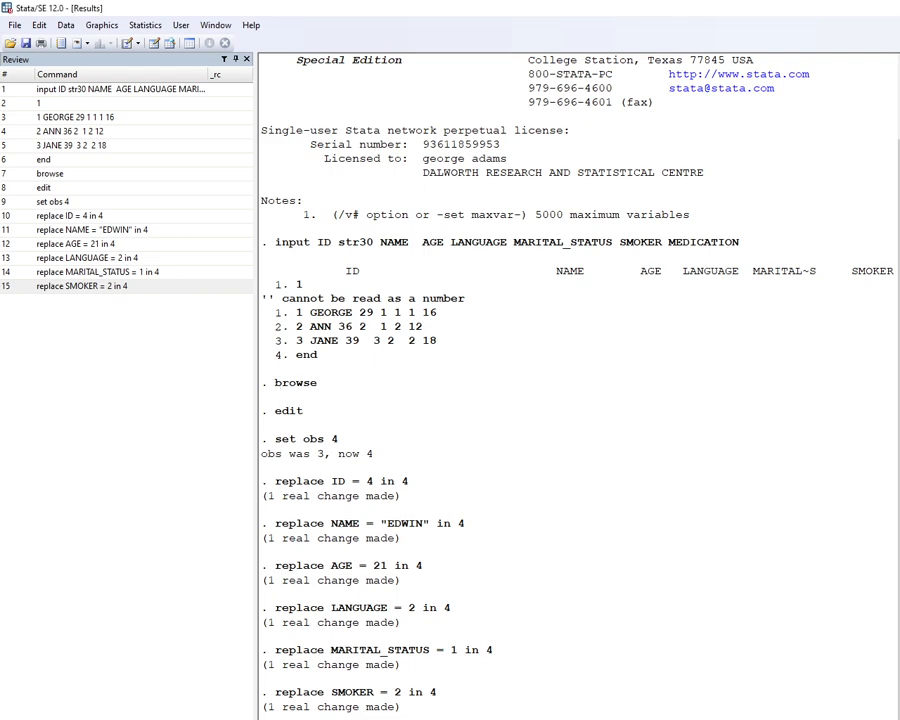
Browse the dataset with the br command and examine the MEDICATION cell of the fourth case.
text(BR)
key(Return)
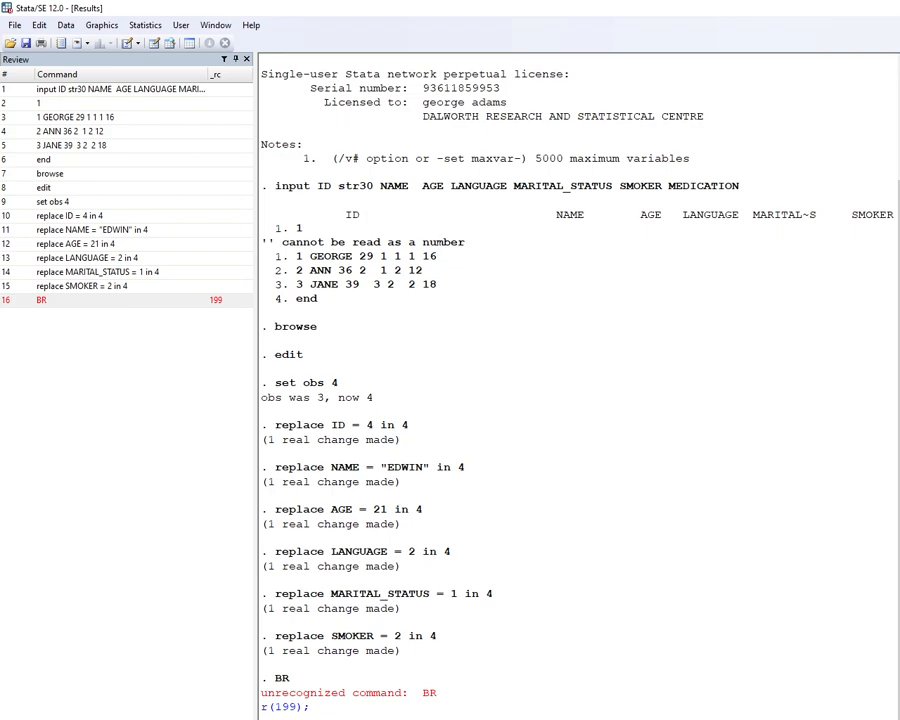
key(Return)
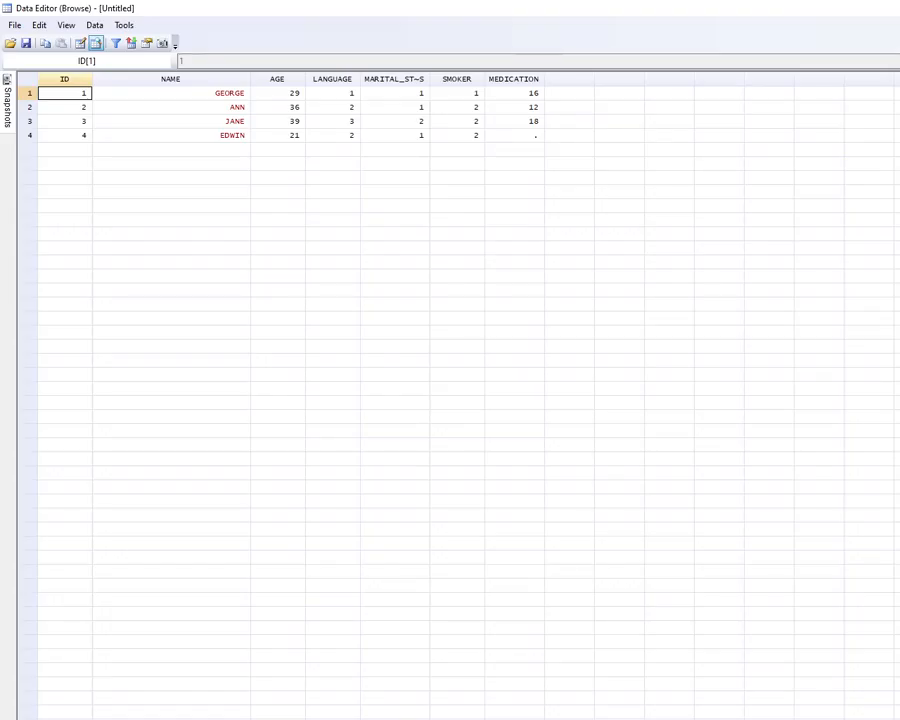
click(510, 139)
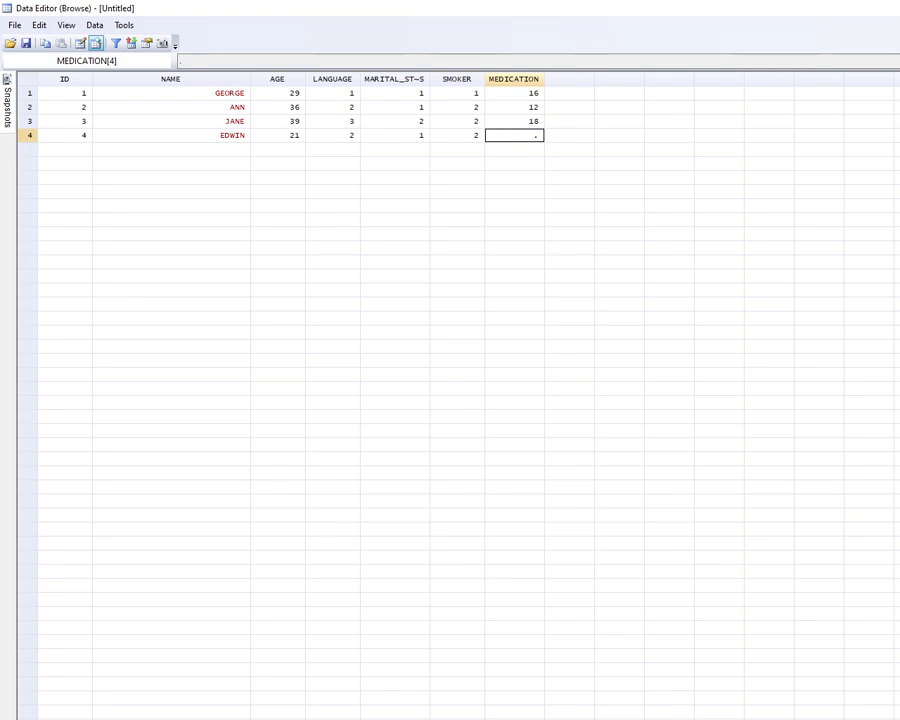
Reopen the dataset in edit mode, set MEDICATION to 9 for the fourth case and close the Data Editor.
key(alt+F4)
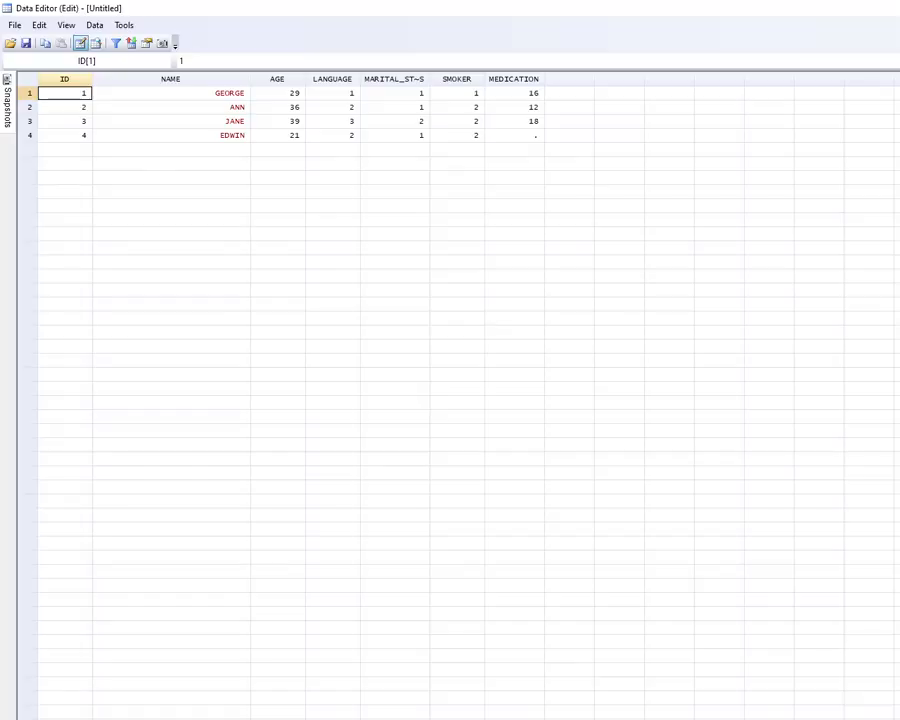
click(518, 139)
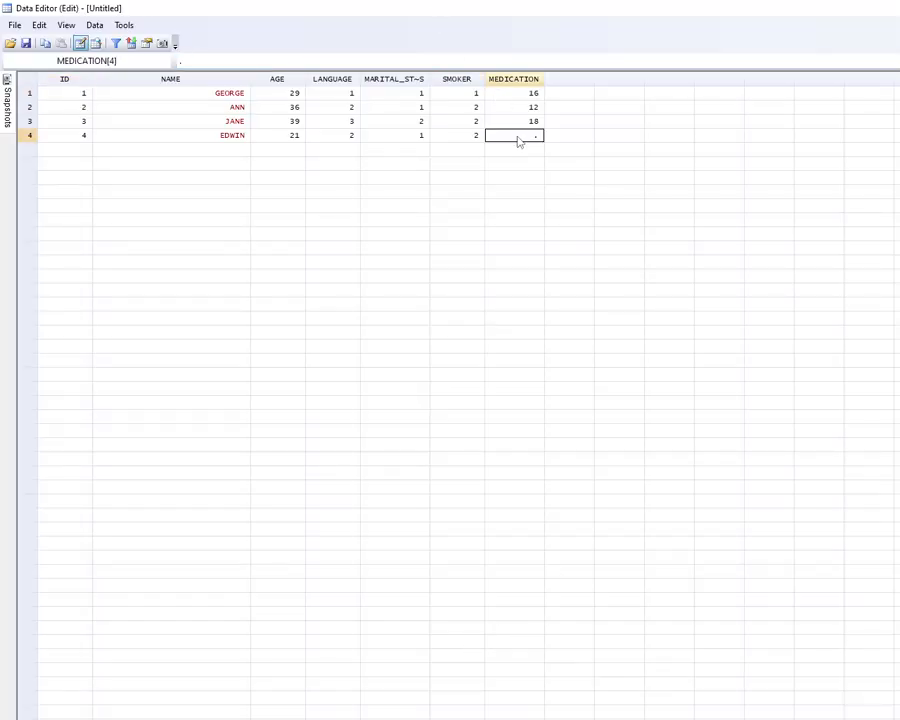
text(9)
click(185, 472)
key(alt+F4)
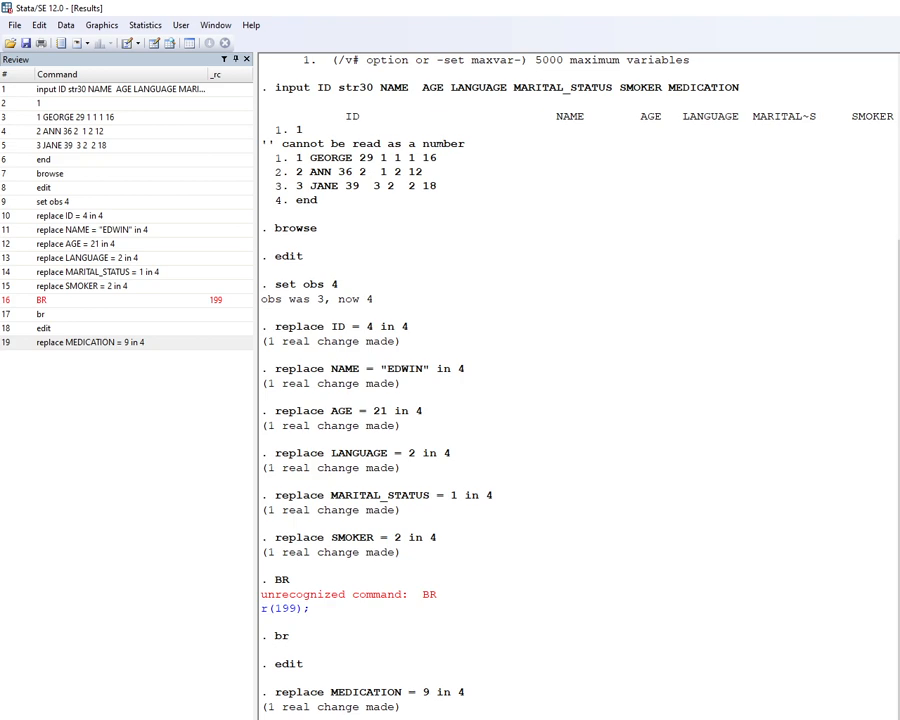
Generate a new variable RELIGION filled with missing values, view it with the br command and close the view.
key(Return)
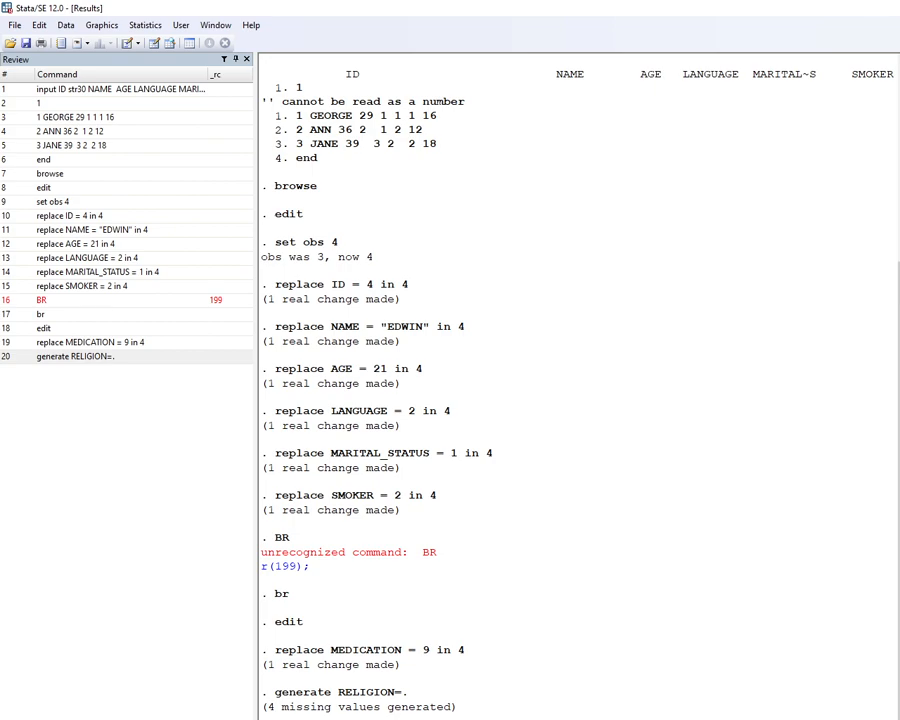
key(Return)
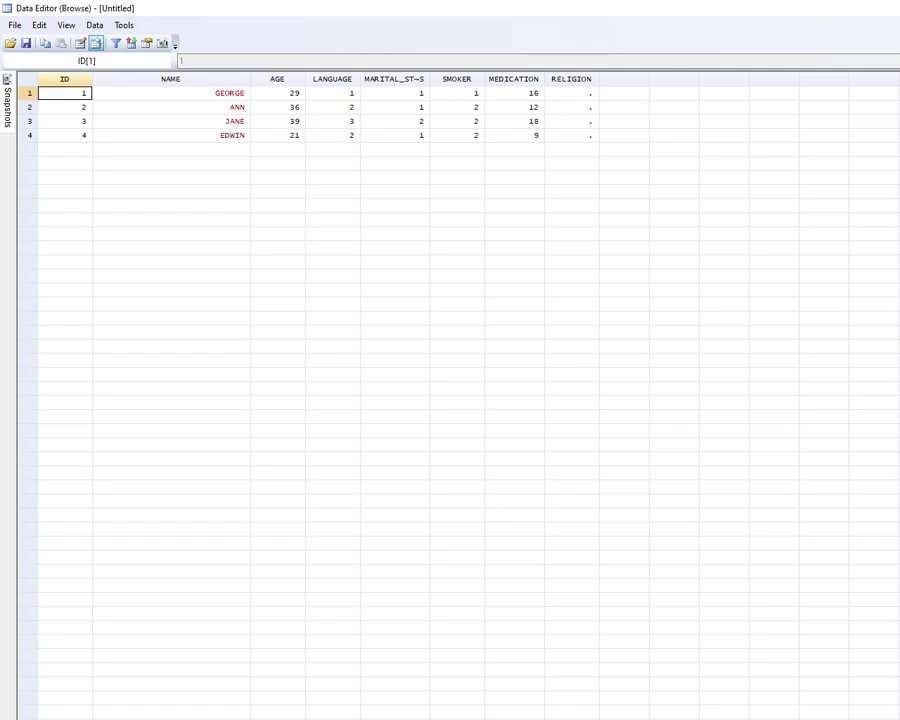
key(alt+F4)
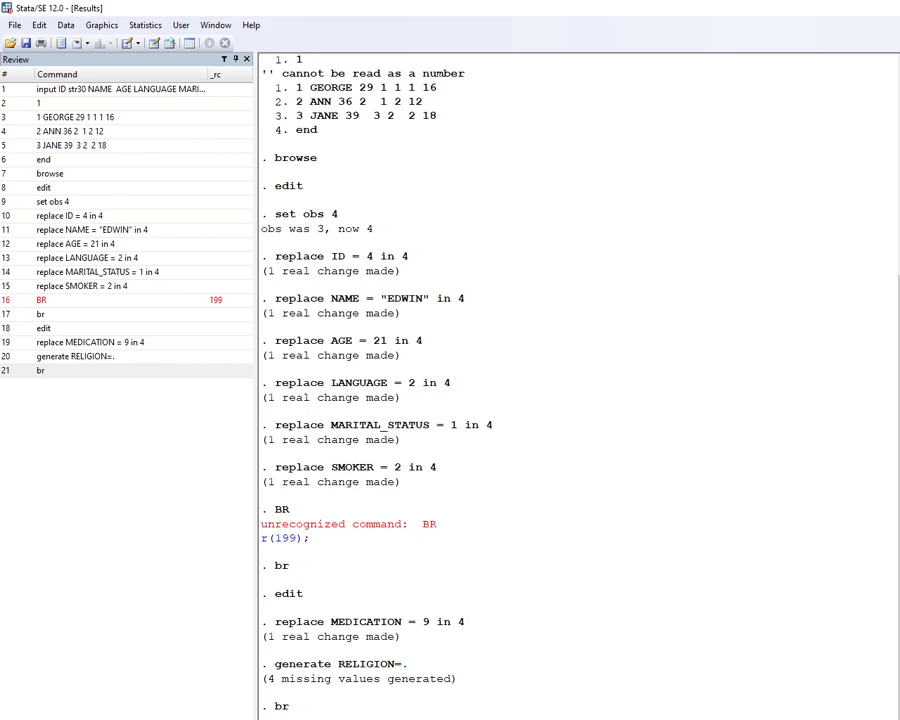
Open the dataset with the edit command, enter RELIGION codes 1, 1, 2 and 3 for rows 1 to 4, and close the editor.
key(Return)
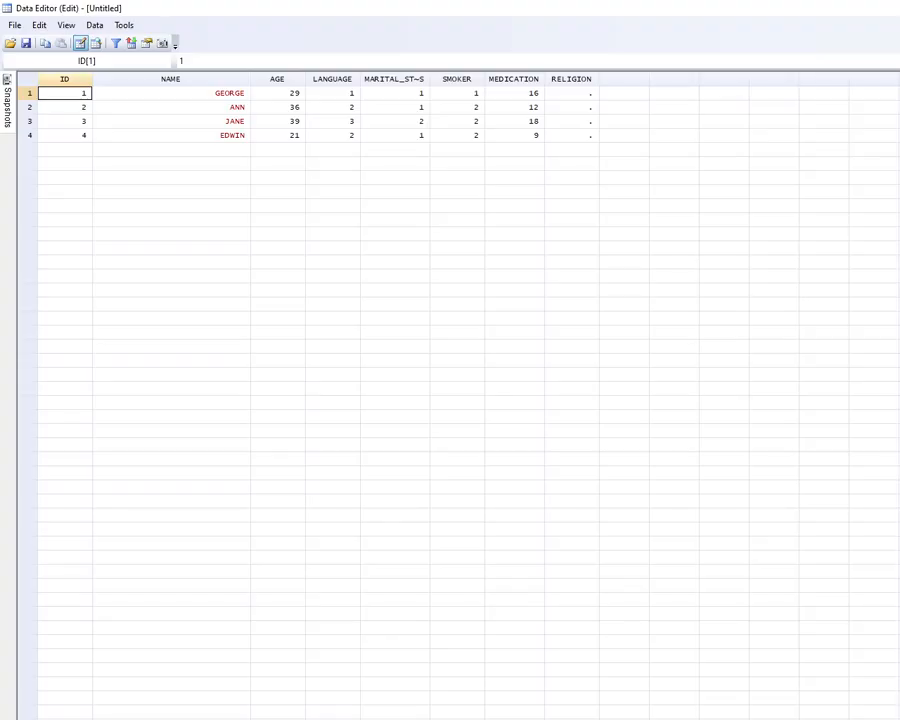
click(573, 94)
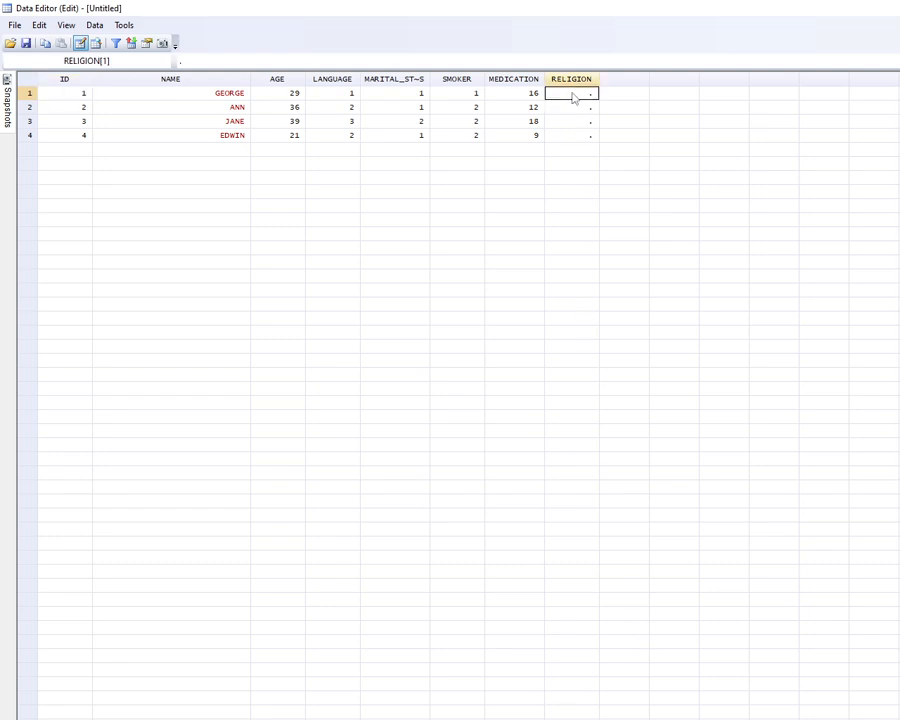
text(1)
click(575, 112)
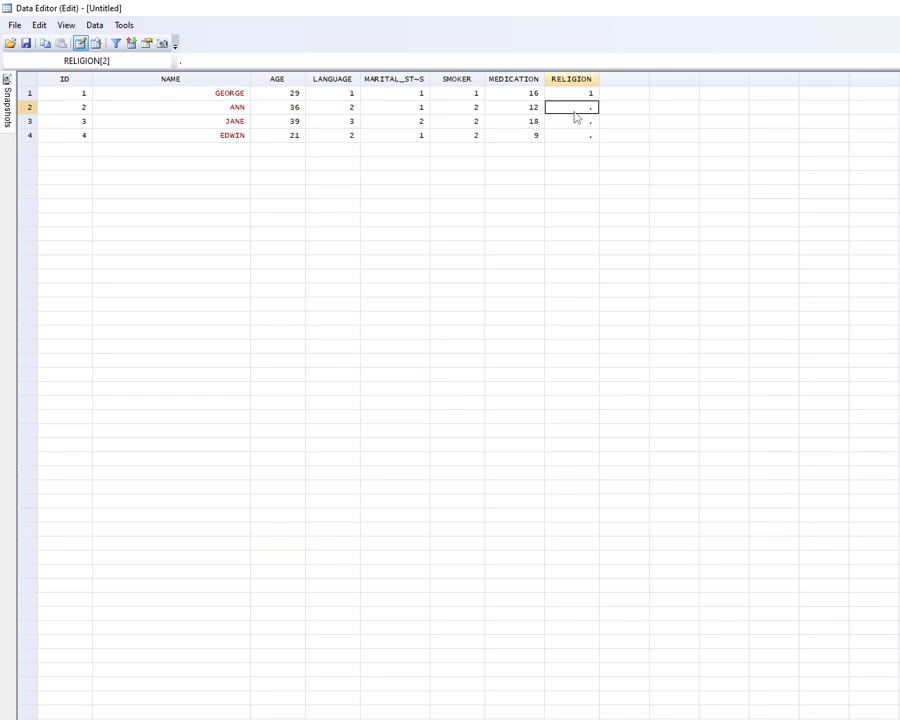
text(1)
click(586, 126)
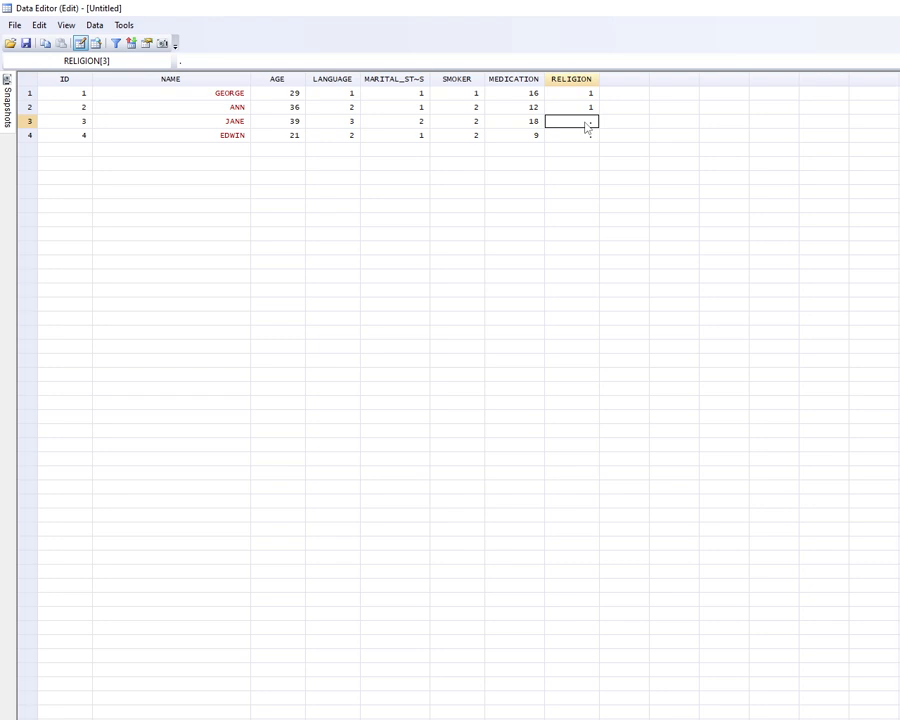
text(2)
click(586, 140)
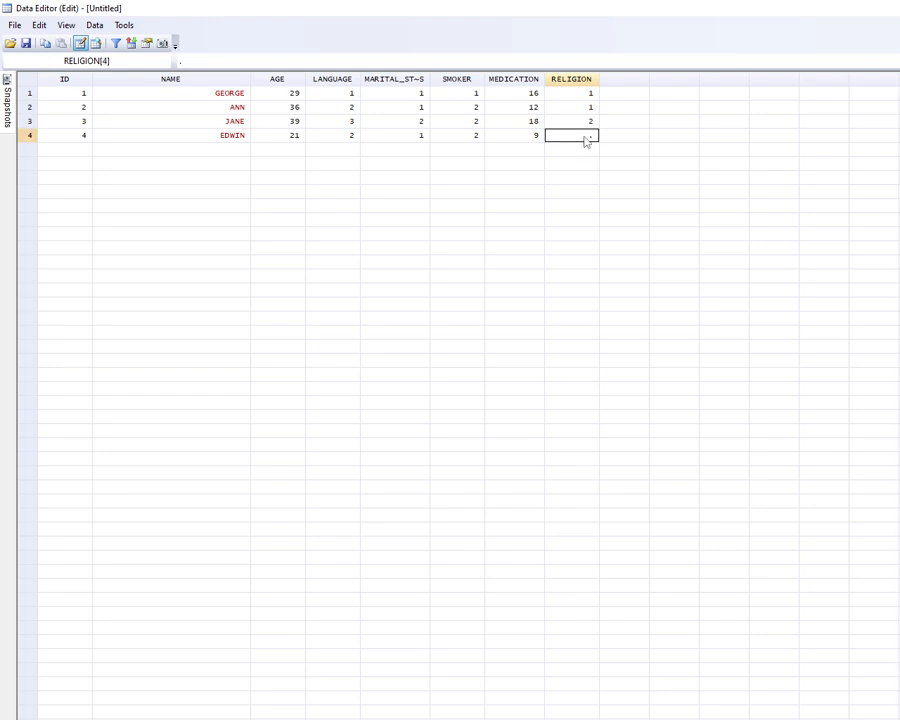
text(3)
click(483, 304)
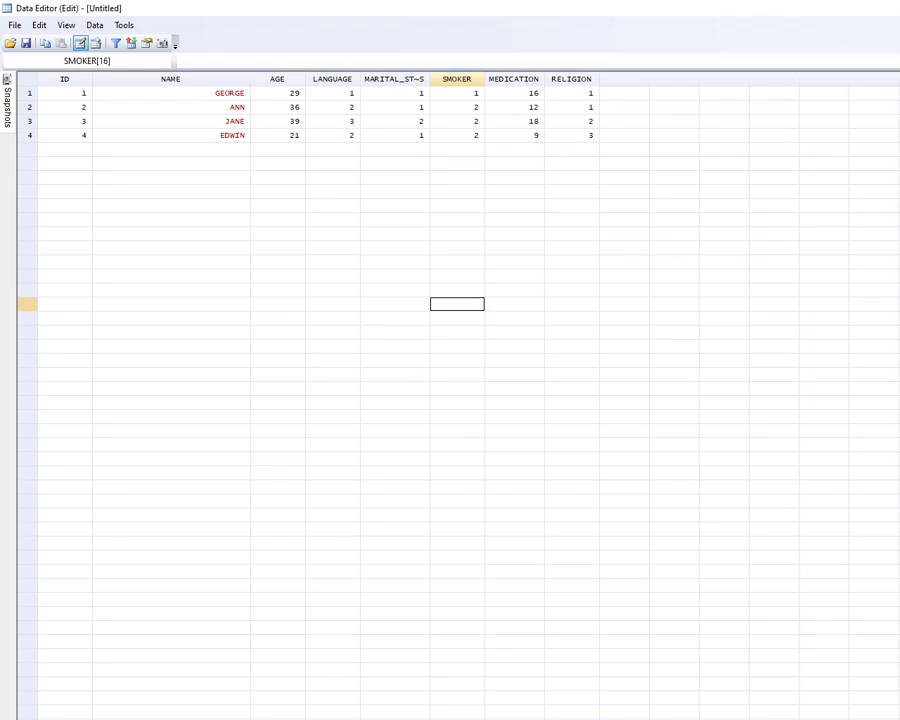
click(895, 8)
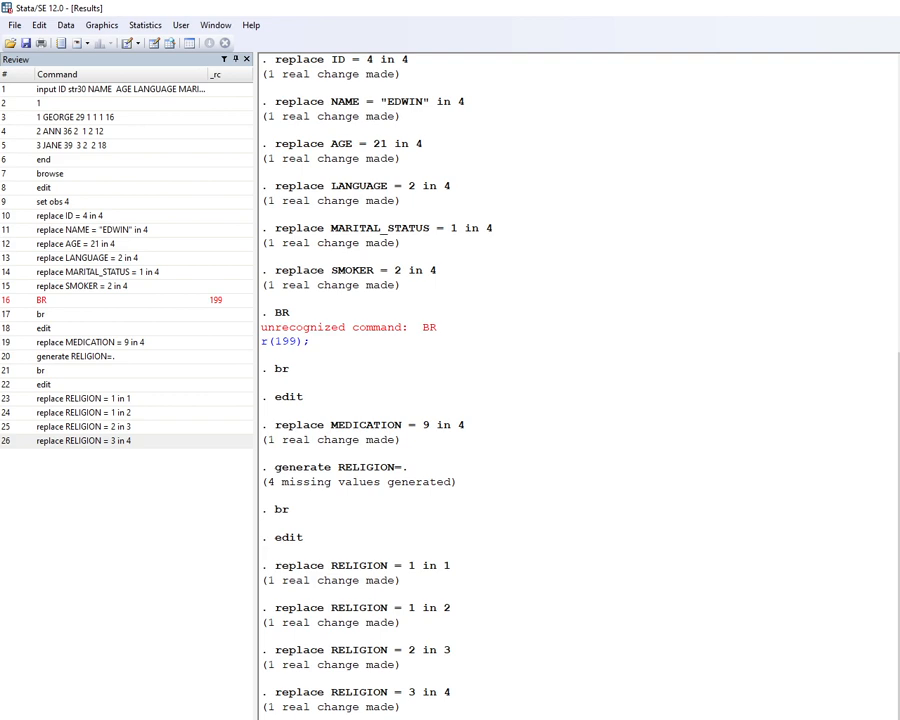
Label the variables ID as "identity number", NAME as "Name" and AGE as "age in years" with the label variable command.
key(Return)
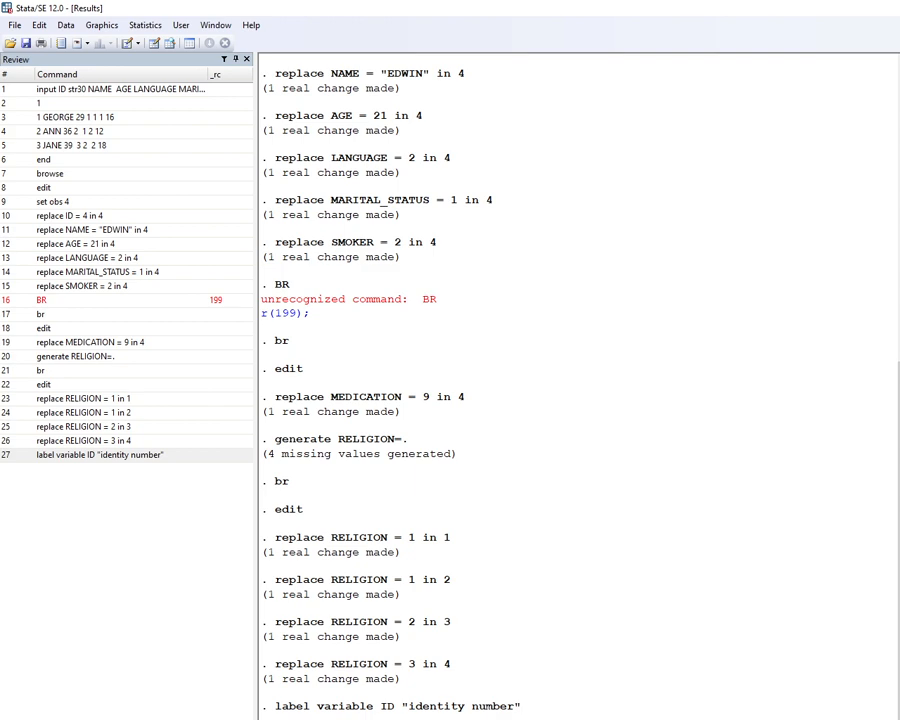
key(Return)
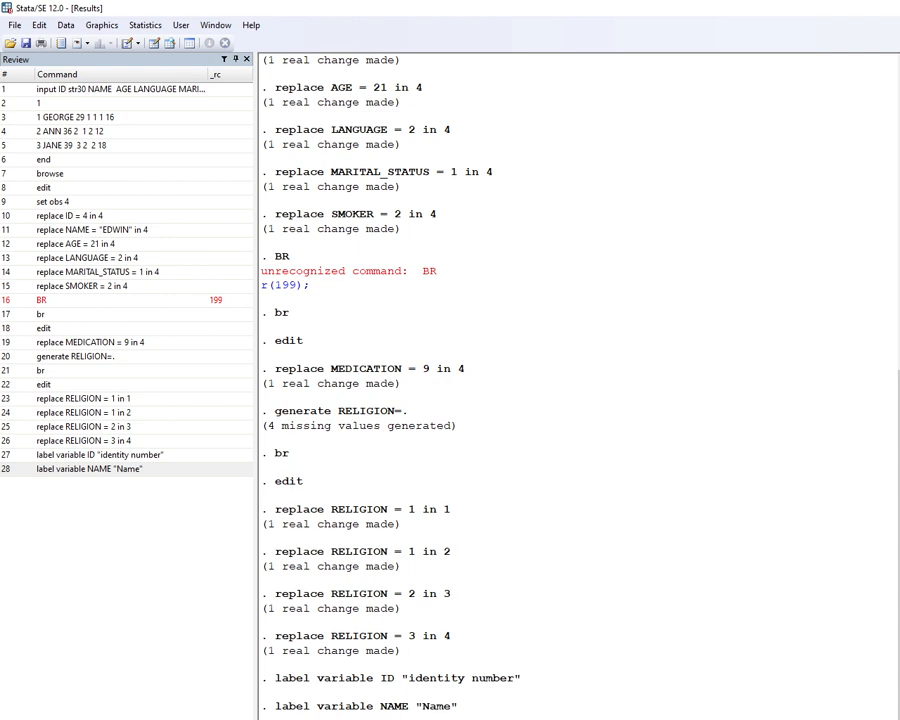
key(Return)
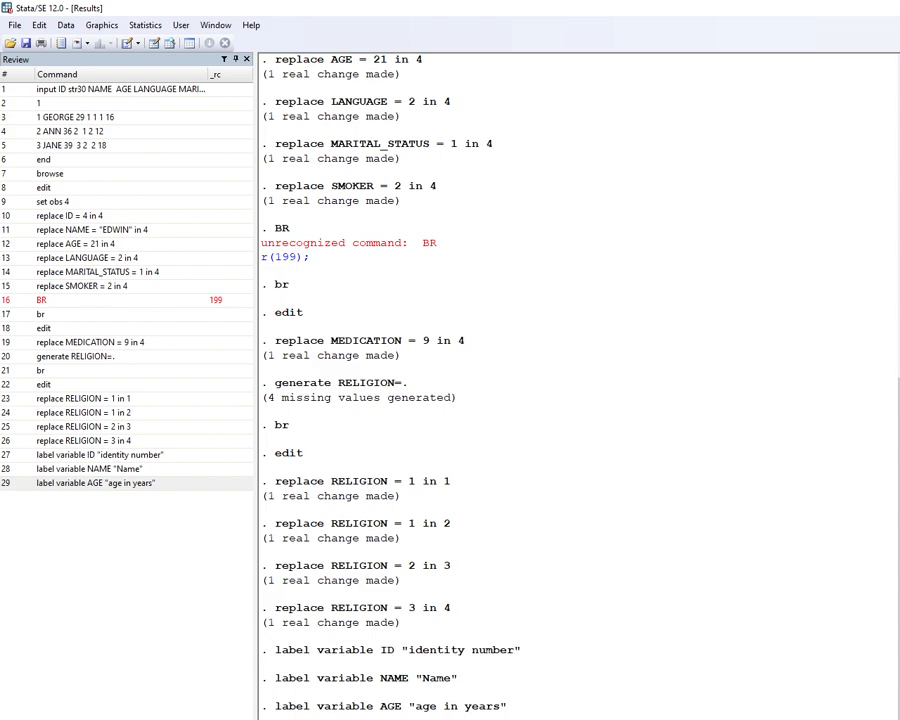
Label the variables LANGUAGE " prefered language", MARITAL_STATUS " marital status", SMOKER "smoking status", MEDICATION " number of medicine taken" and RELIGION " religion".
key(alt+Tab)
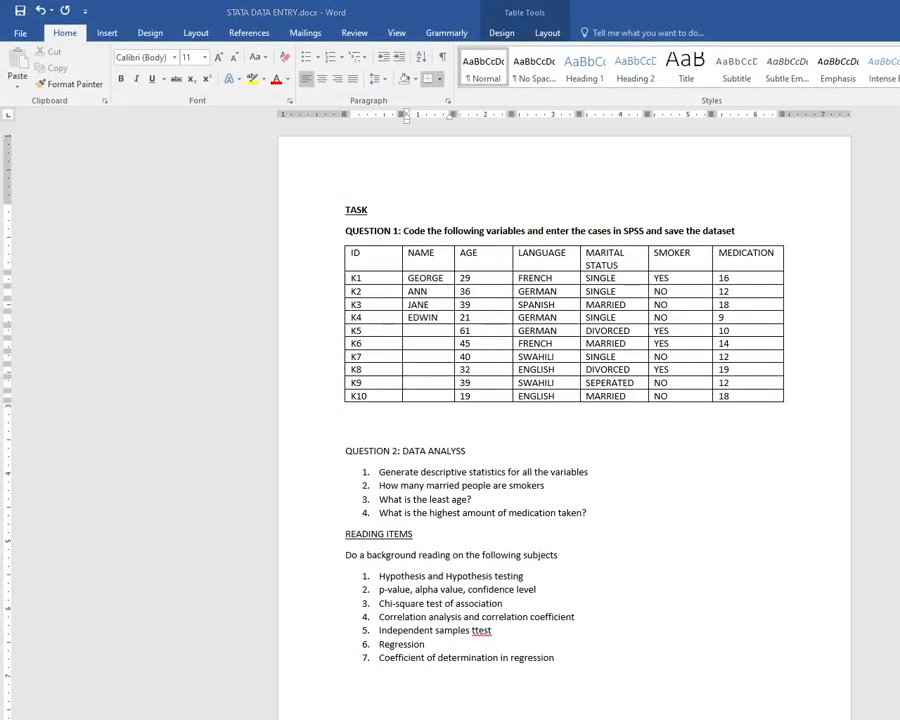
key(alt+Tab)
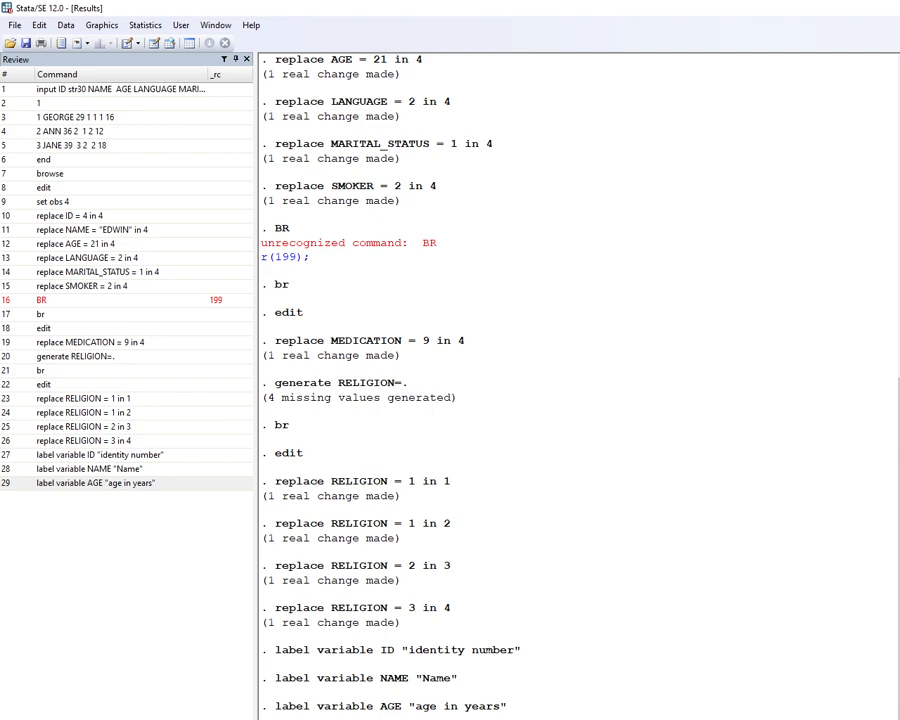
key(Return)
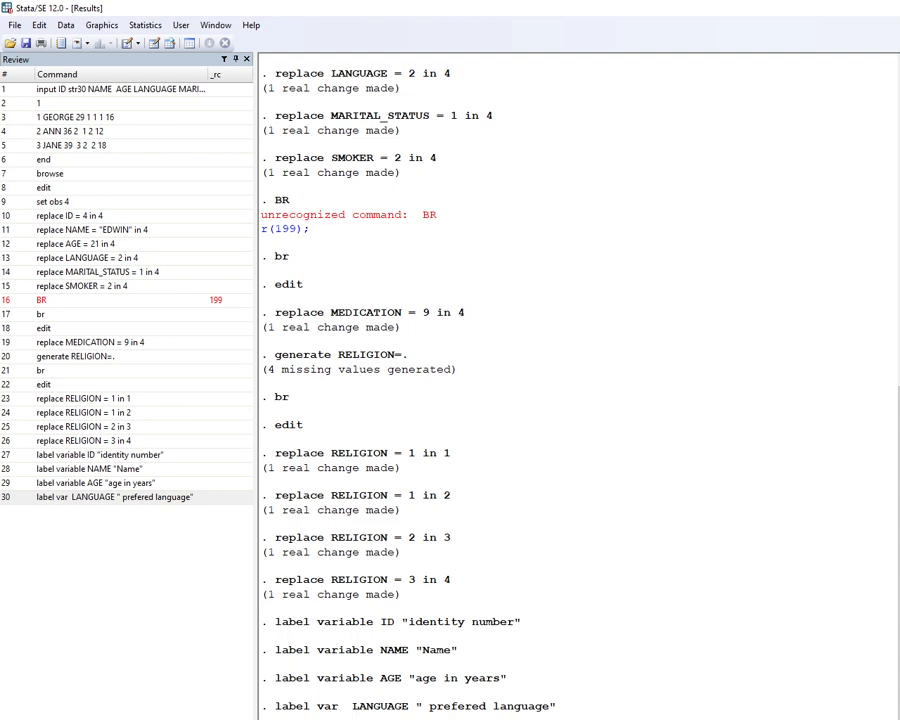
key(Return)
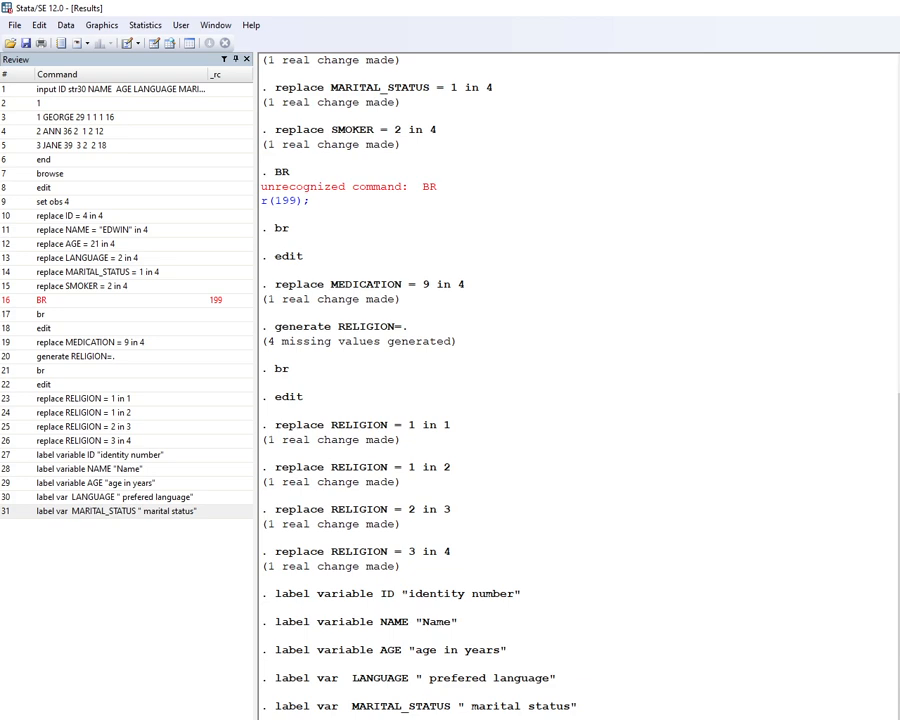
key(Return)
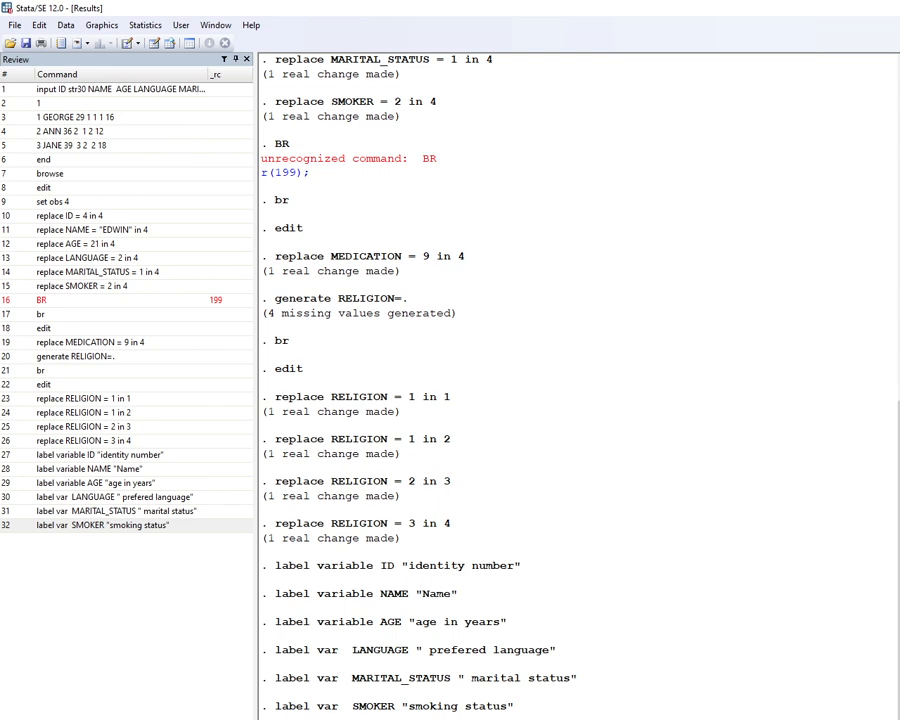
key(Return)
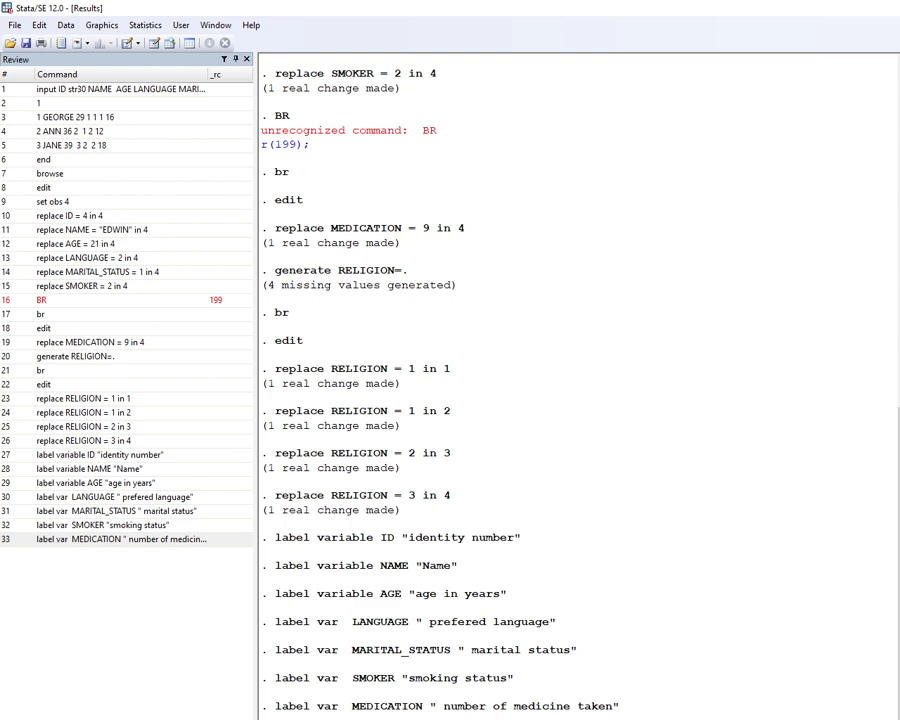
key(Return)
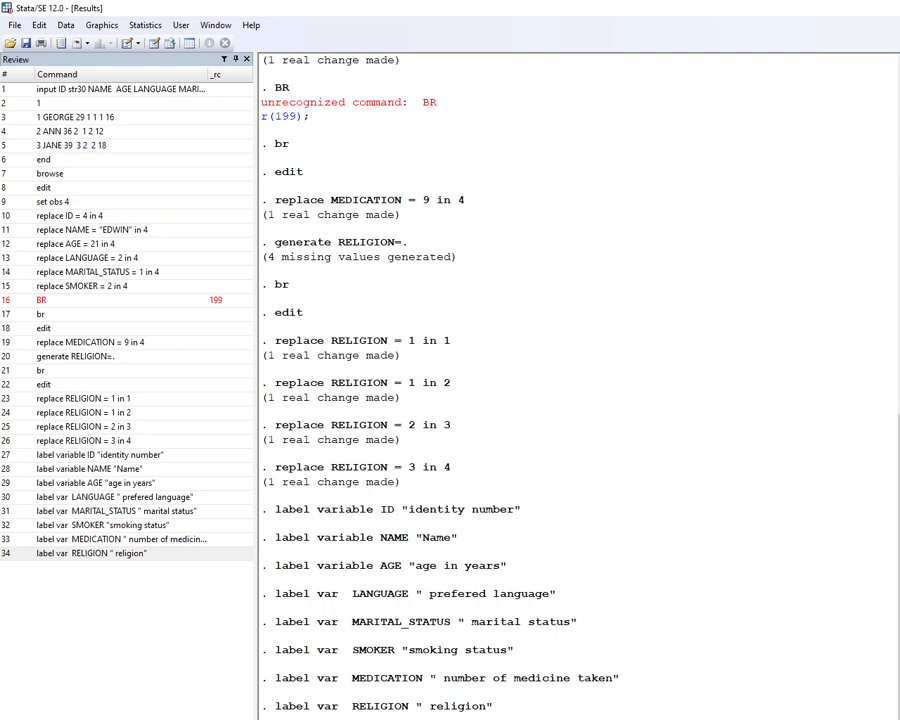
Open the dataset with the edit command and compare its codes with the task table in the Word document STATA DATA ENTRY.docx.
key(Return)
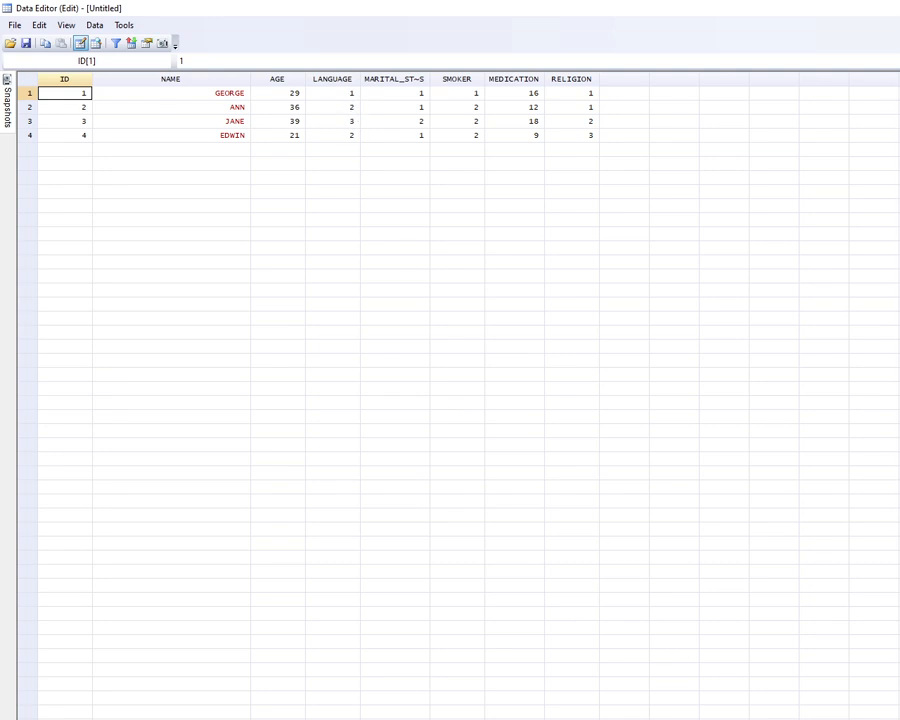
key(alt+Tab)
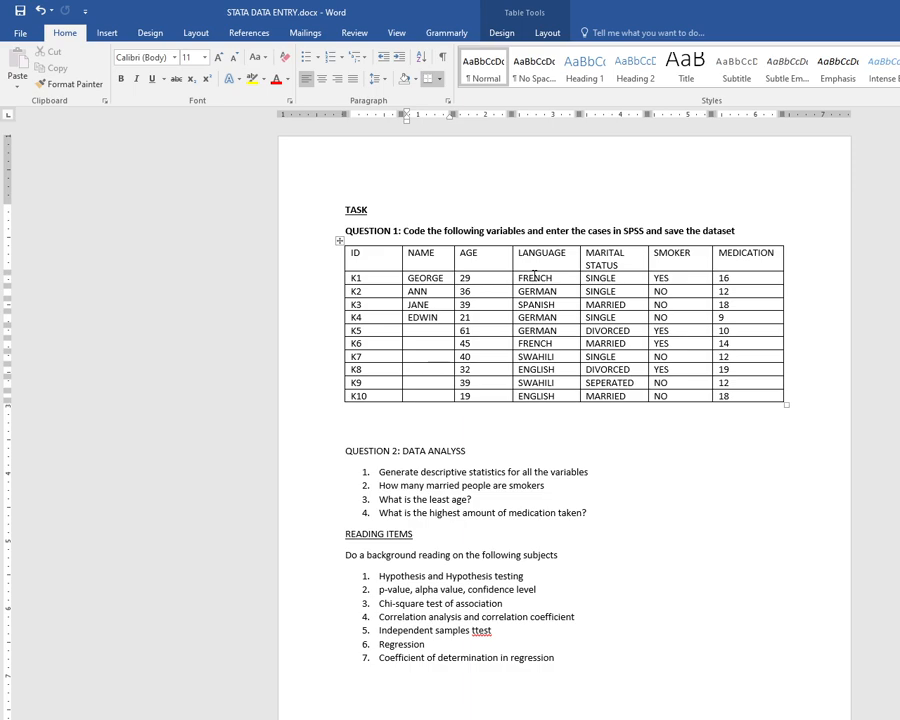
key(alt+Tab)
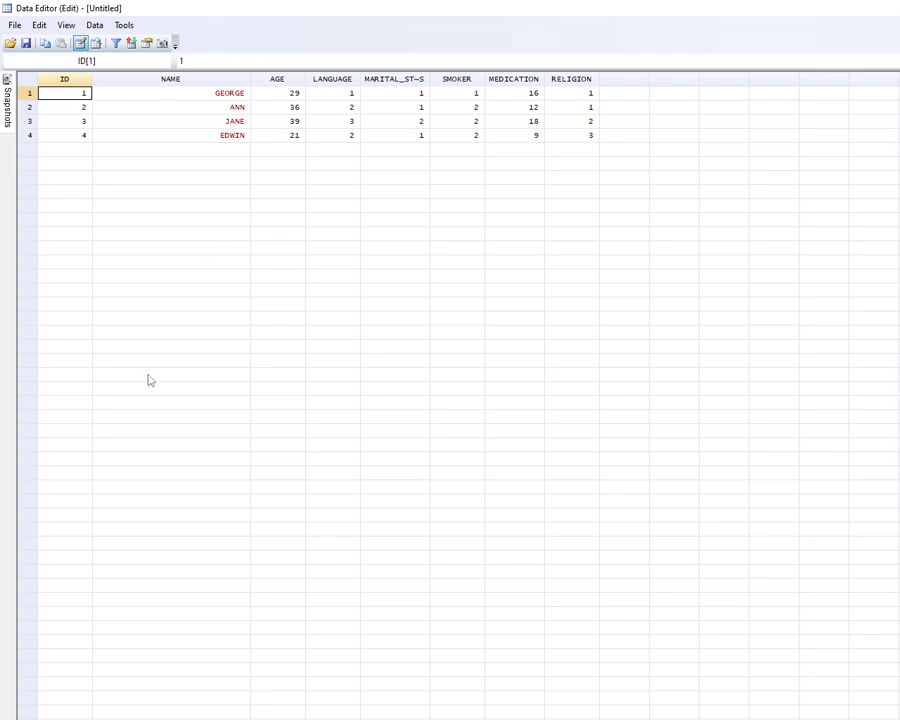
key(alt+Tab)
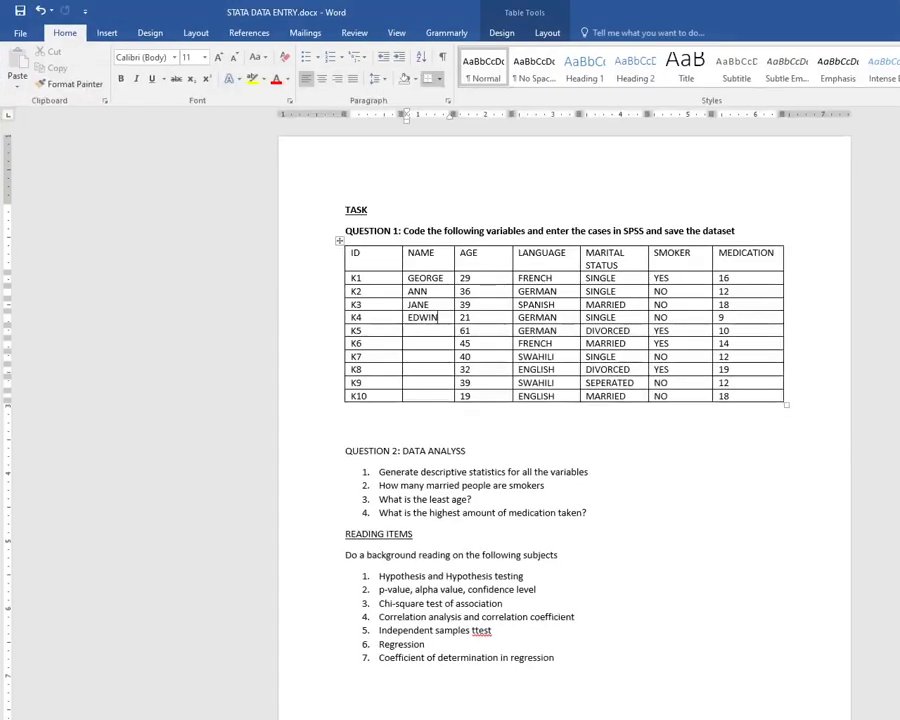
key(alt+Tab)
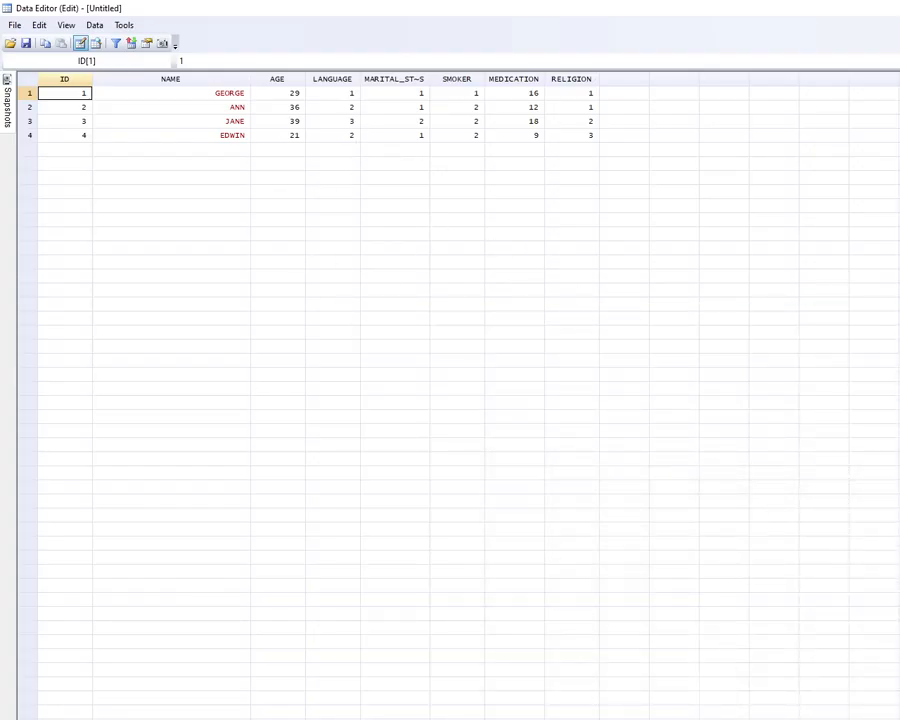
Define the value label LANGUAGE as 1 FRENCH 2 GERMAN and assign it to the LANGUAGE variable with the label value command.
key(alt+Tab)
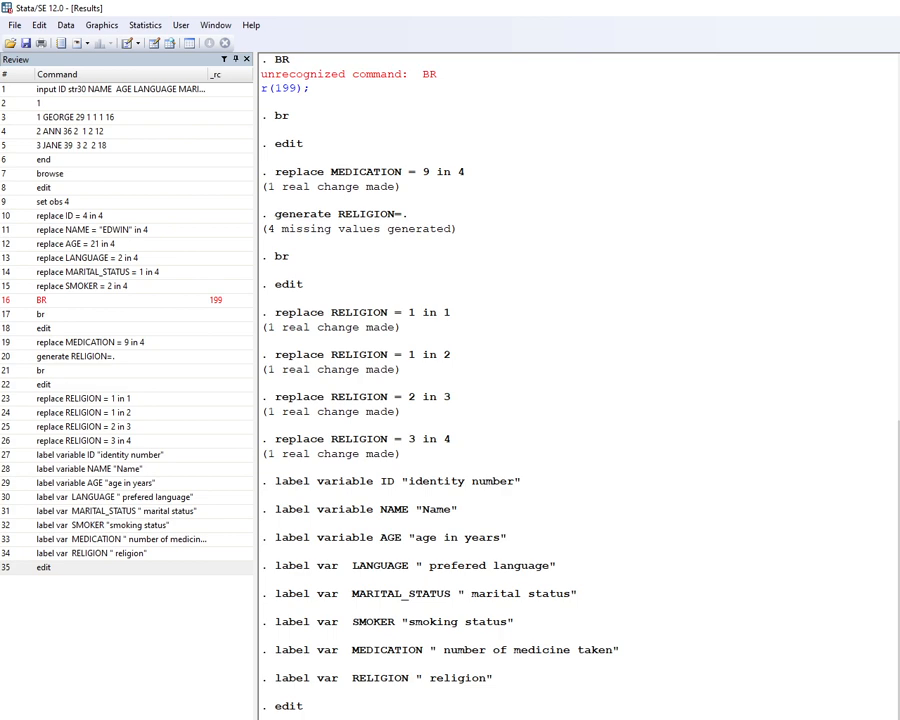
key(Return)
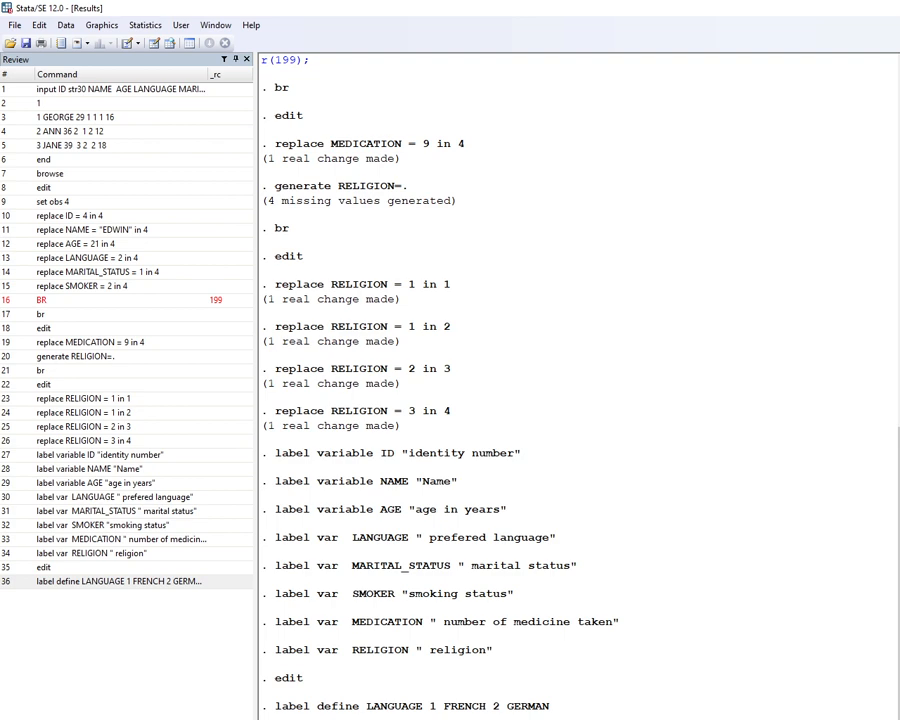
key(Return)
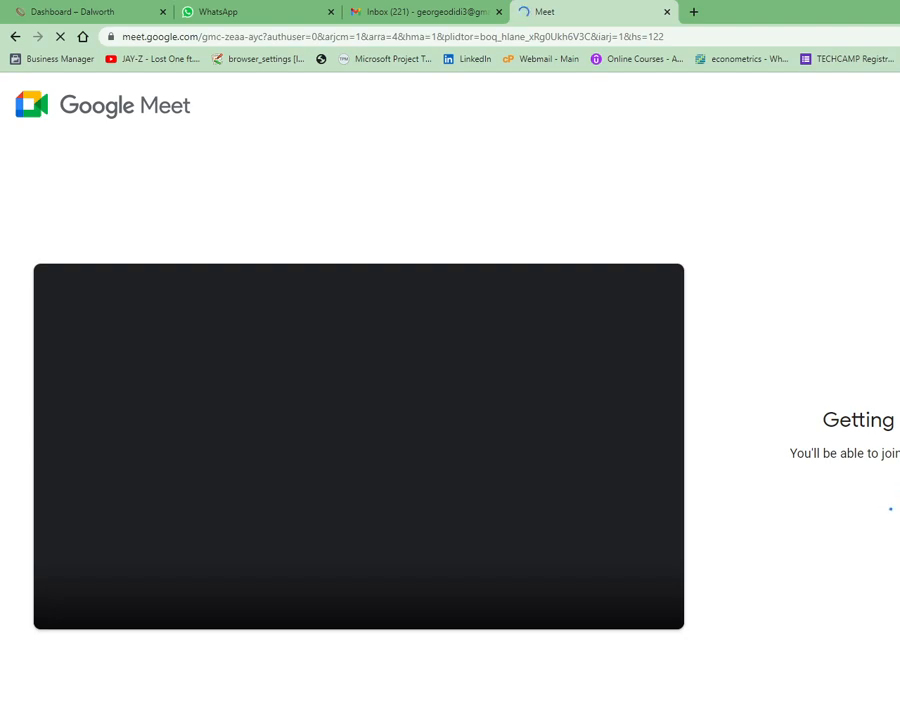
Switch to Google Meet in the browser, enter the participant's name and ask to join the meeting.
key(alt+Tab)
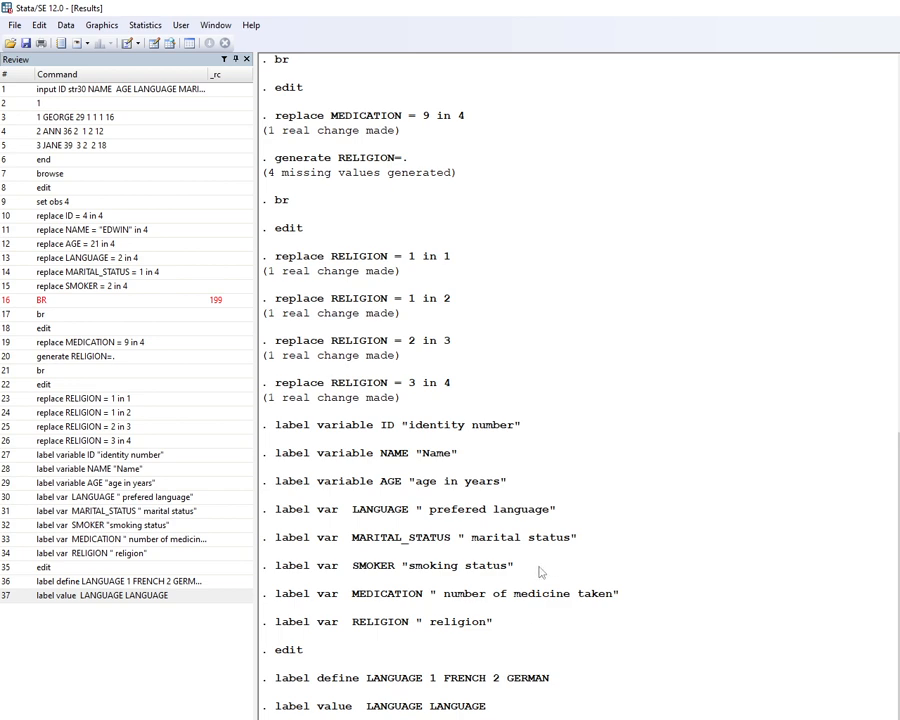
key(alt+Tab)
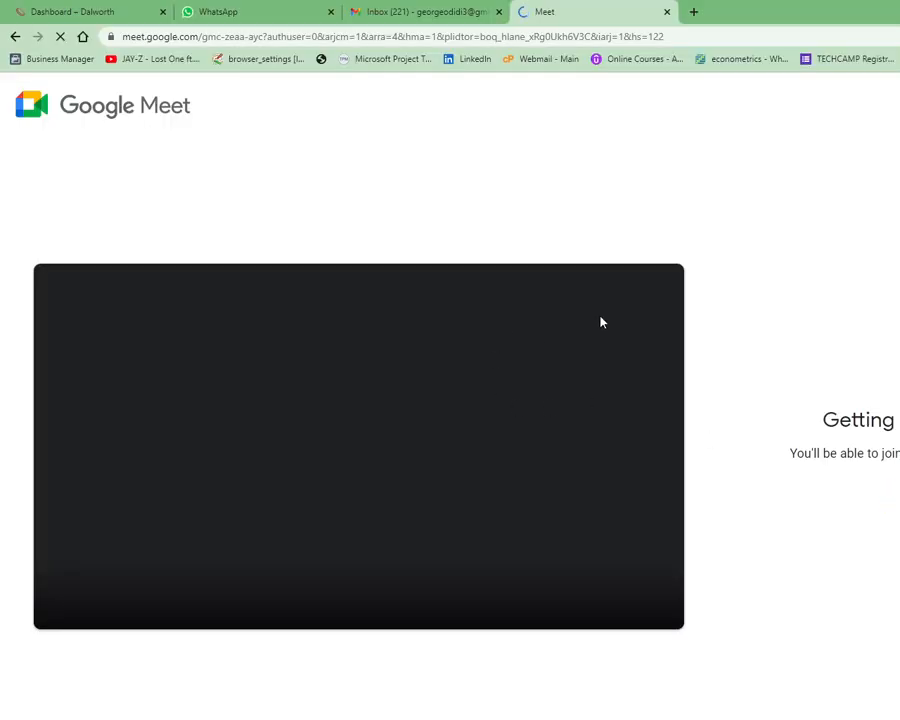
click(416, 14)
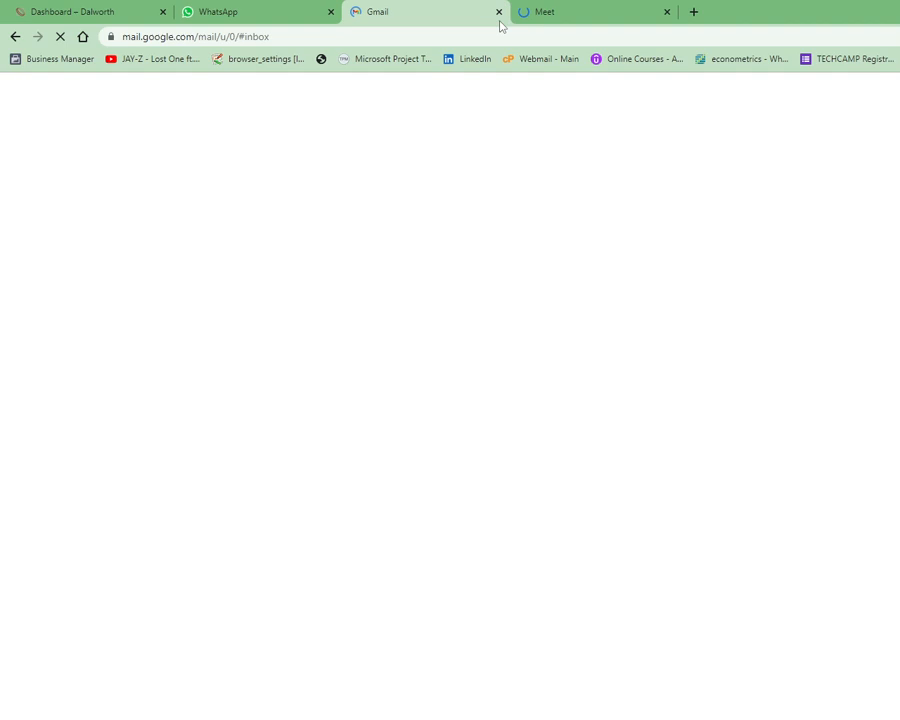
click(561, 14)
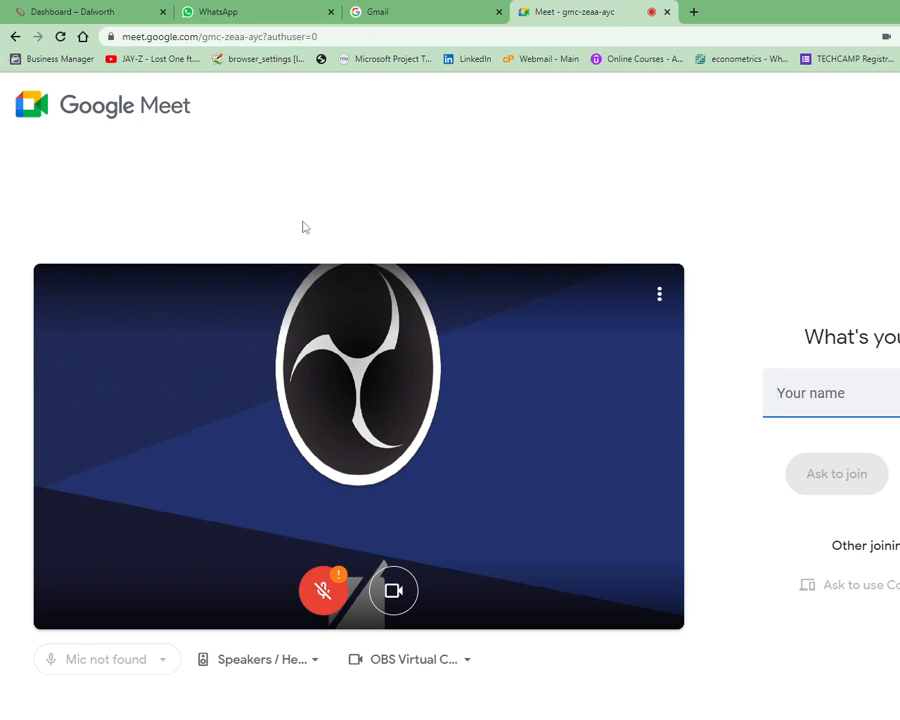
text(ada)
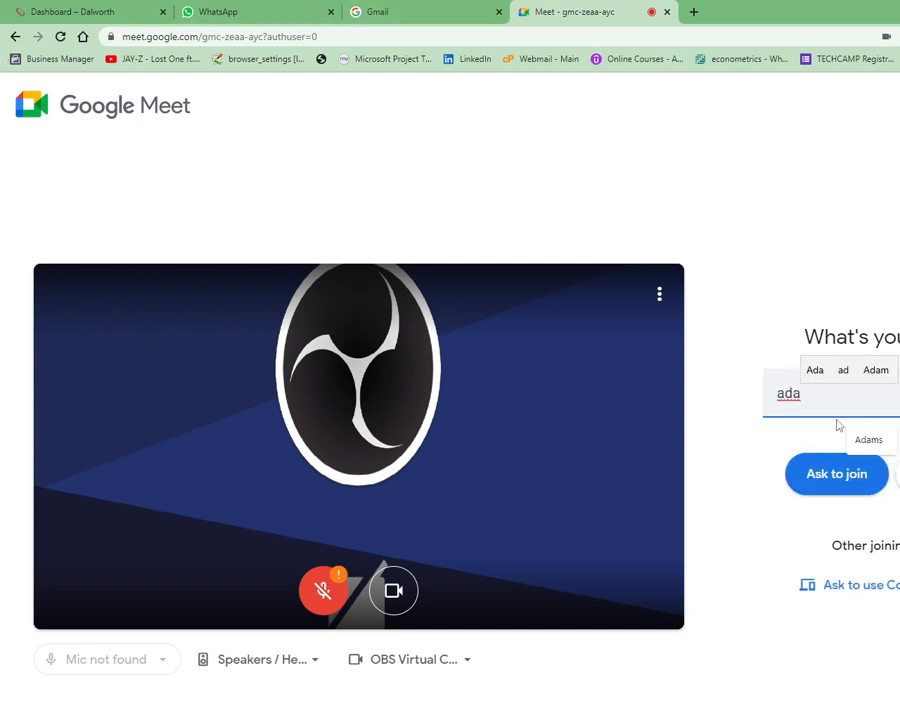
click(872, 371)
click(838, 478)
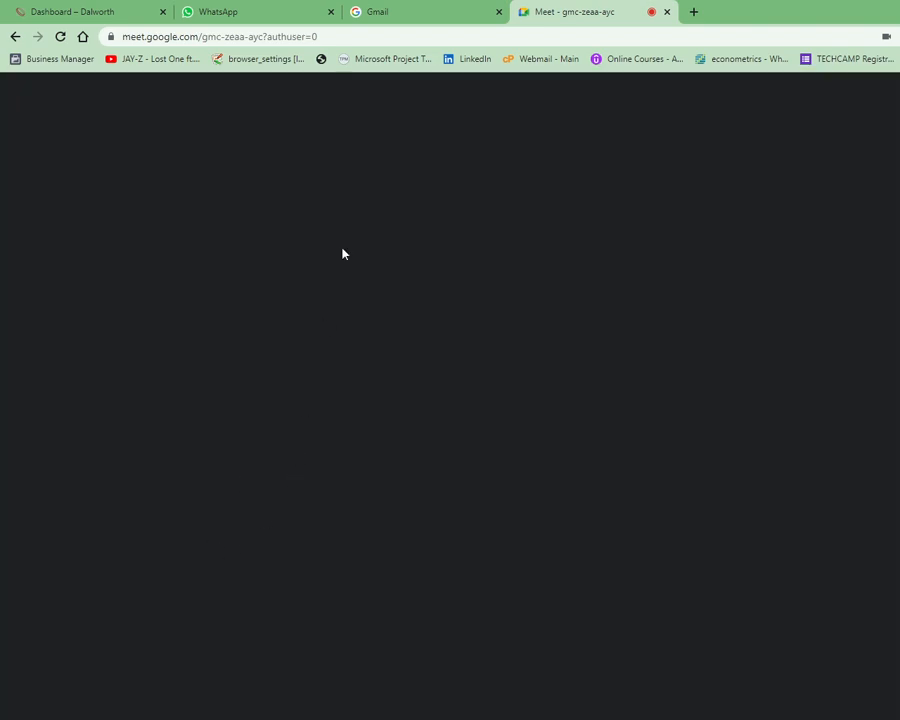
Check the Gmail page and the Stata results, return to the meeting and close the Live Caption box.
click(410, 18)
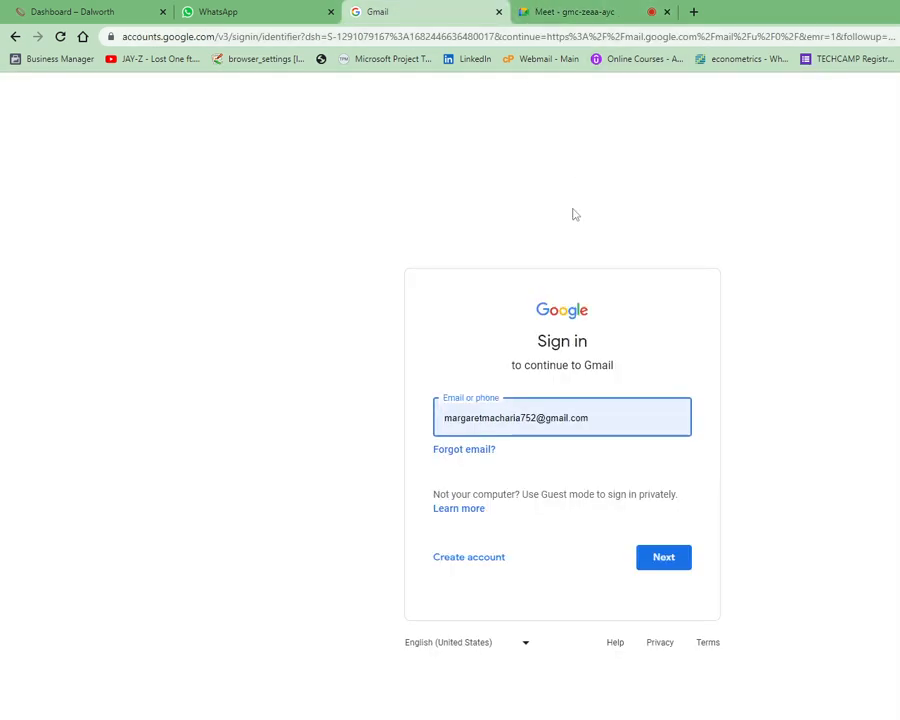
click(580, 14)
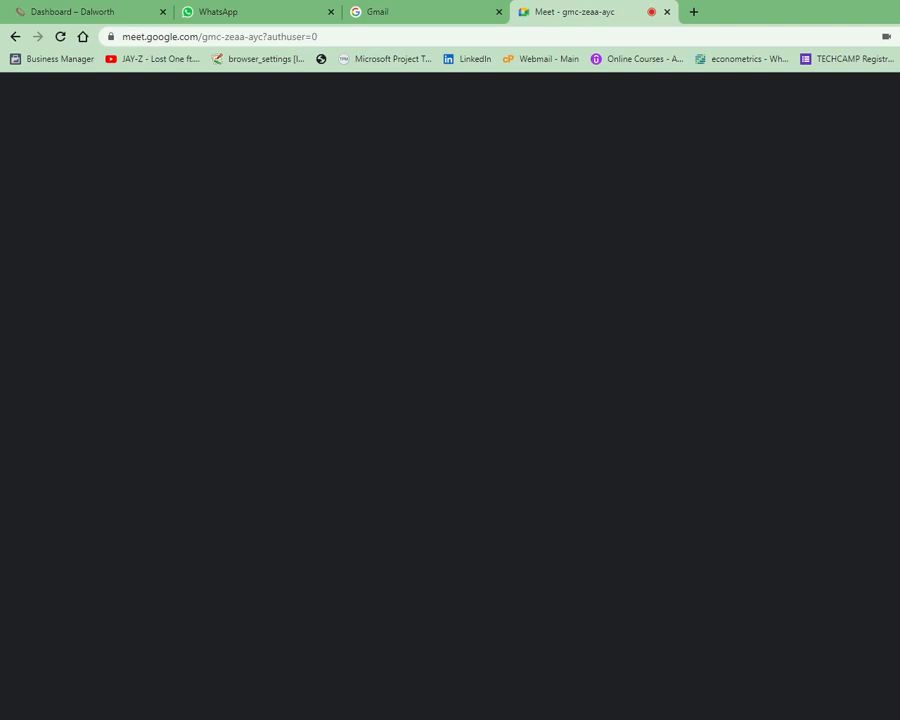
key(alt+Tab)
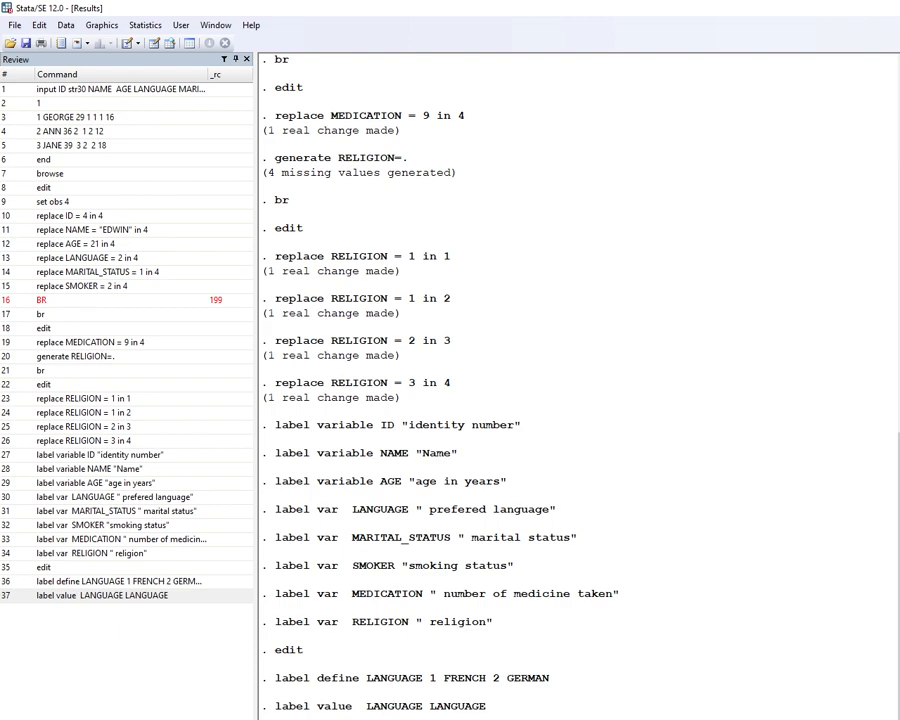
key(alt+Tab)
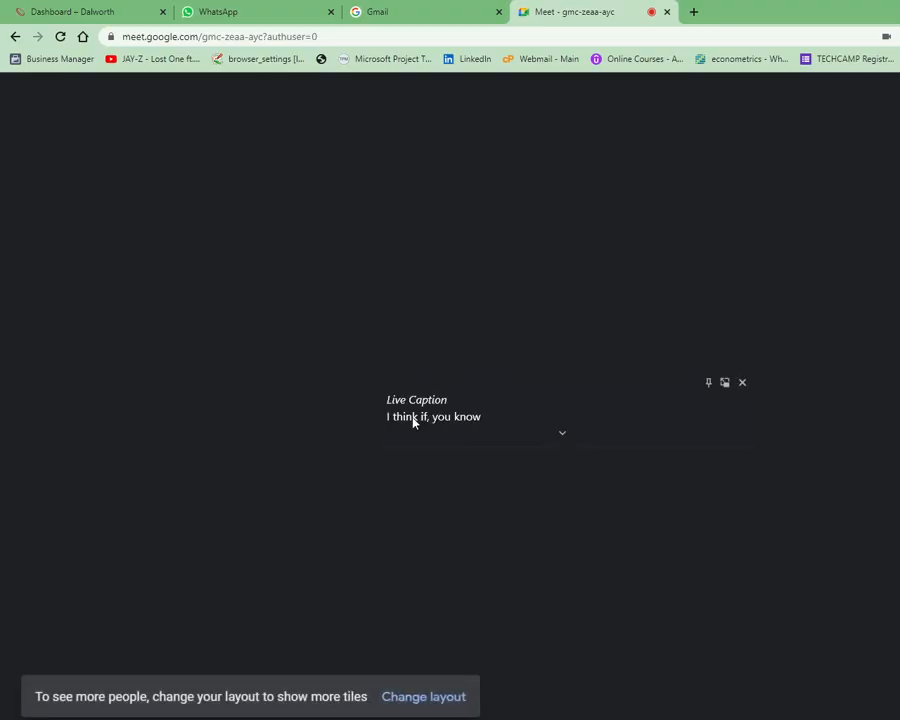
click(742, 383)
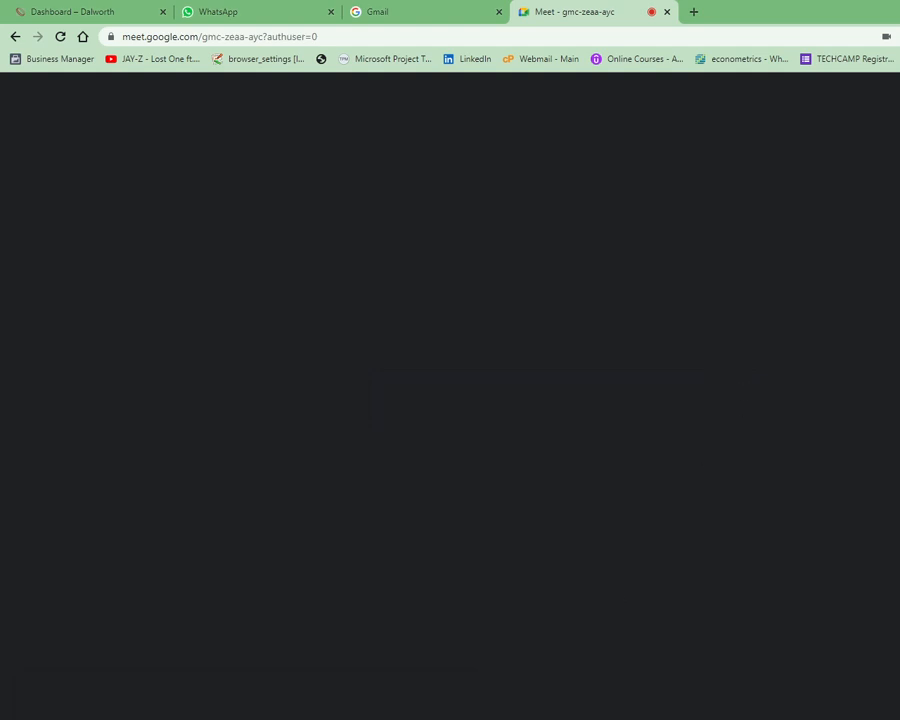
Choose the saved account's e-mail on the Gmail sign-in page and submit it.
click(406, 10)
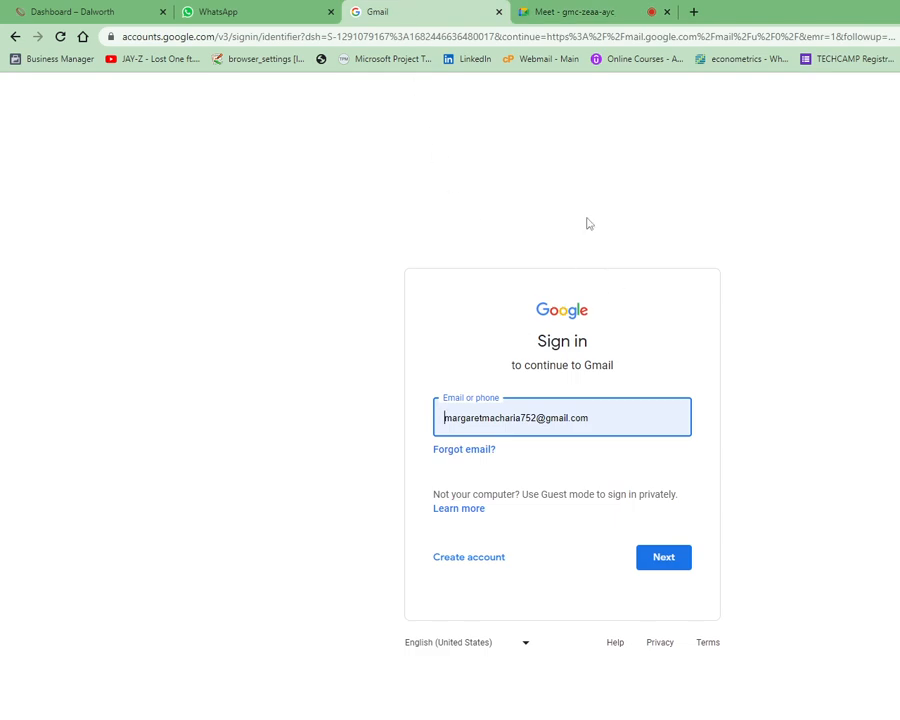
click(627, 406)
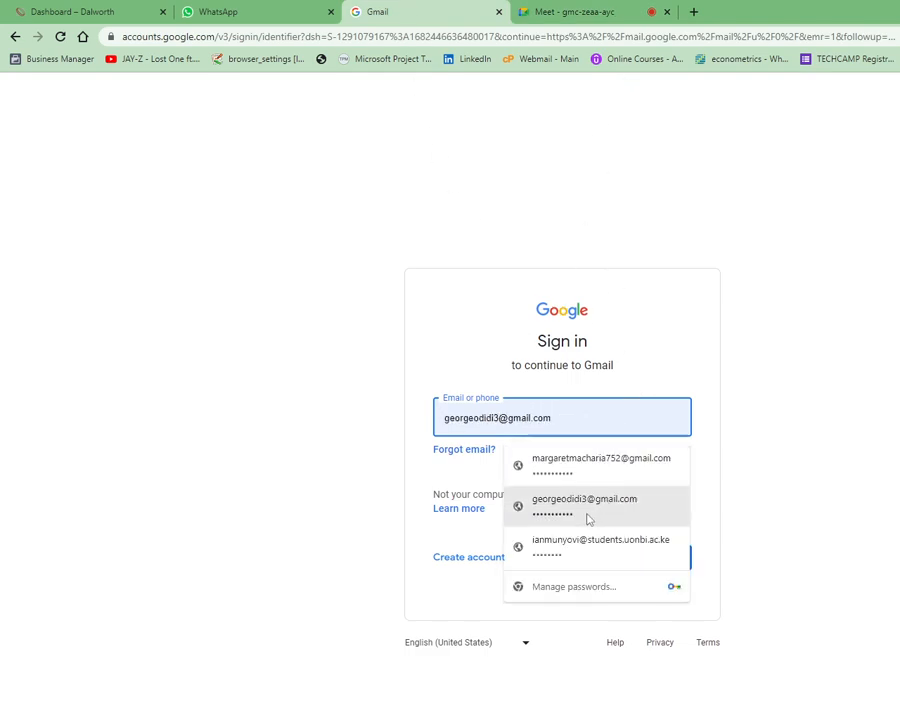
click(589, 512)
click(660, 557)
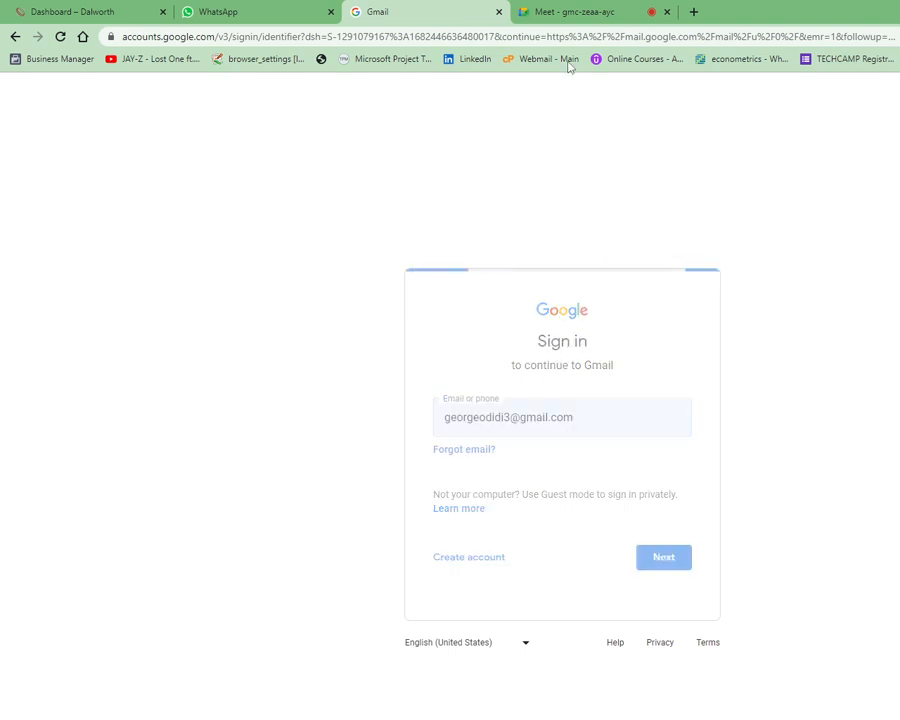
click(572, 18)
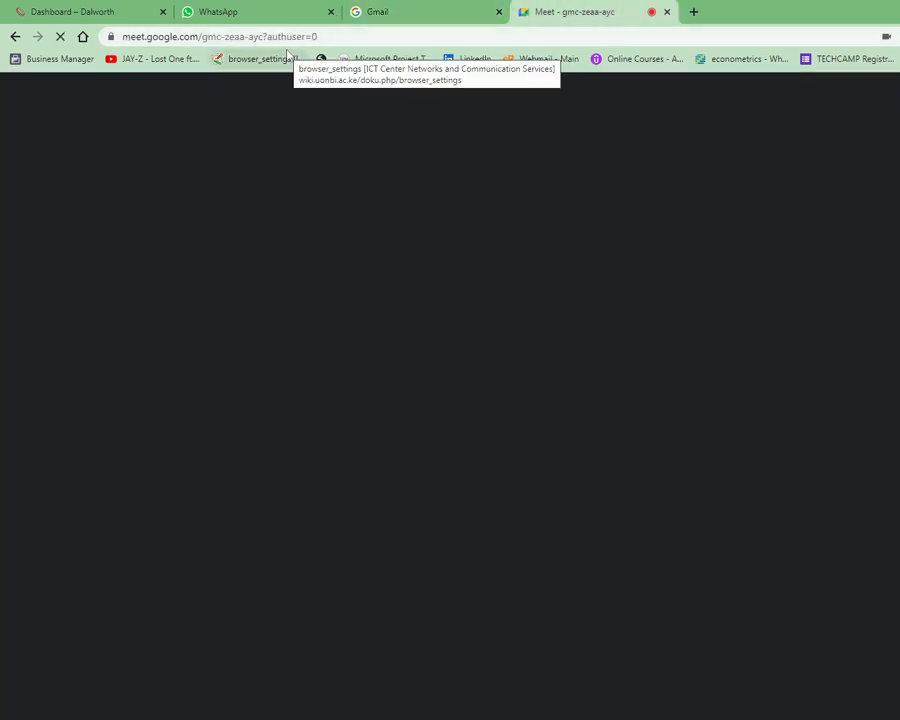
click(396, 18)
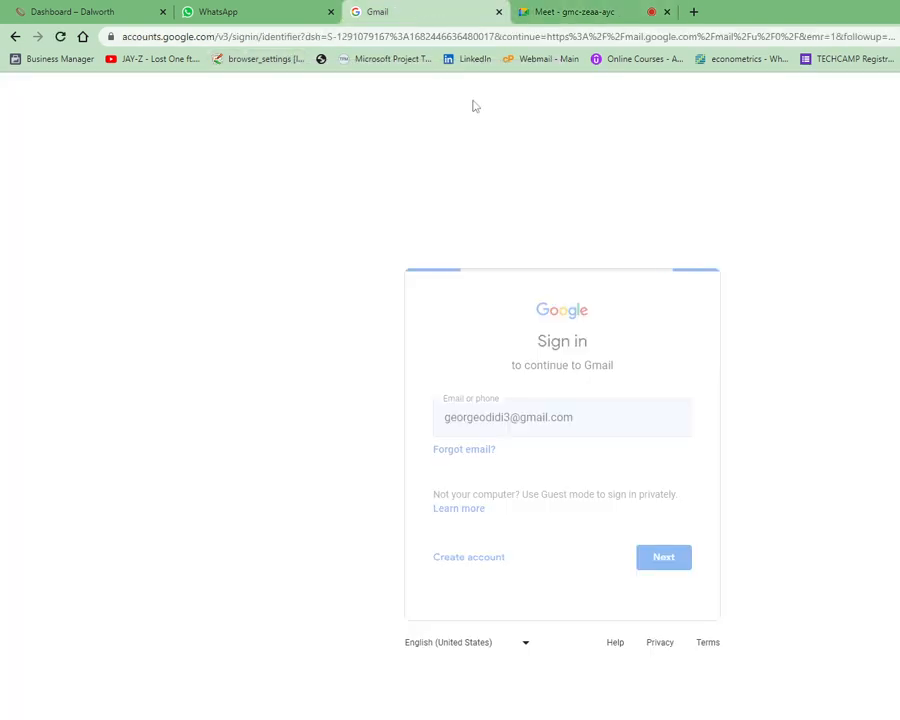
Check the WhatsApp group chat, return to the Google Meet call and share the entire screen with the participants.
click(244, 14)
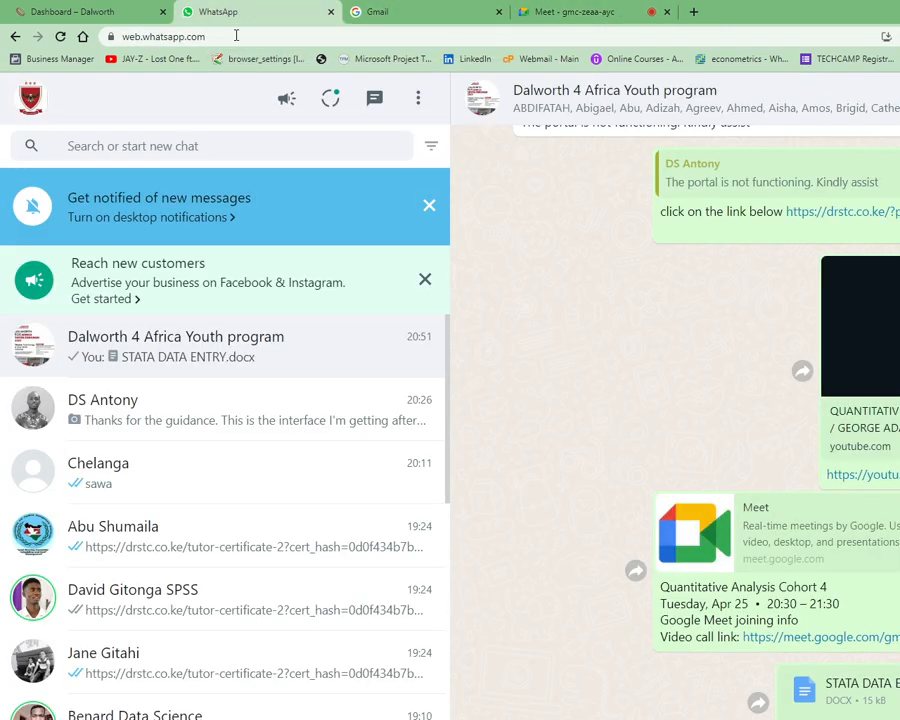
click(599, 14)
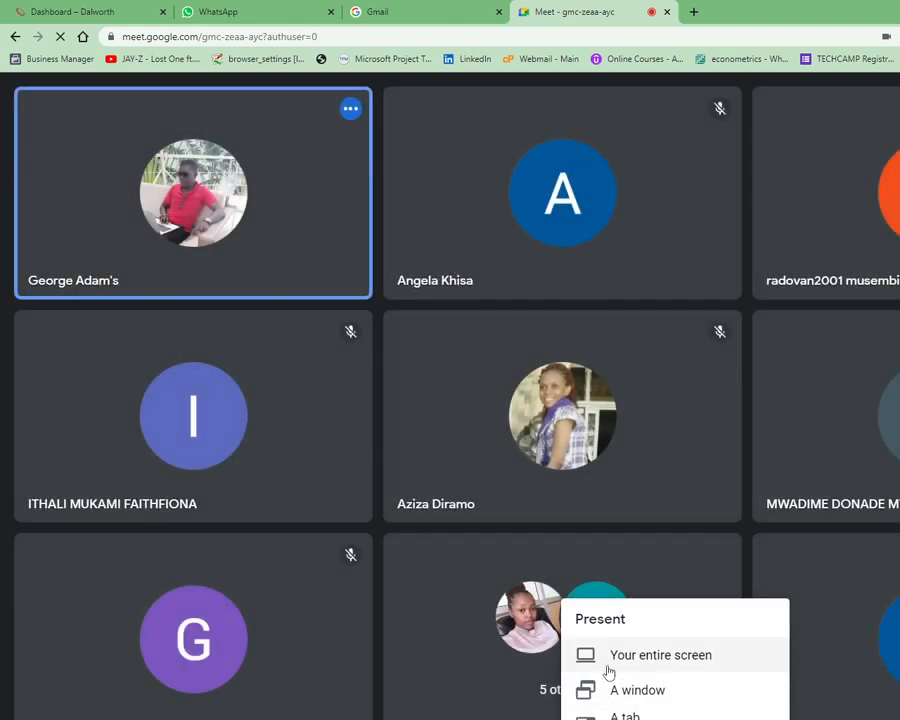
click(607, 664)
click(535, 258)
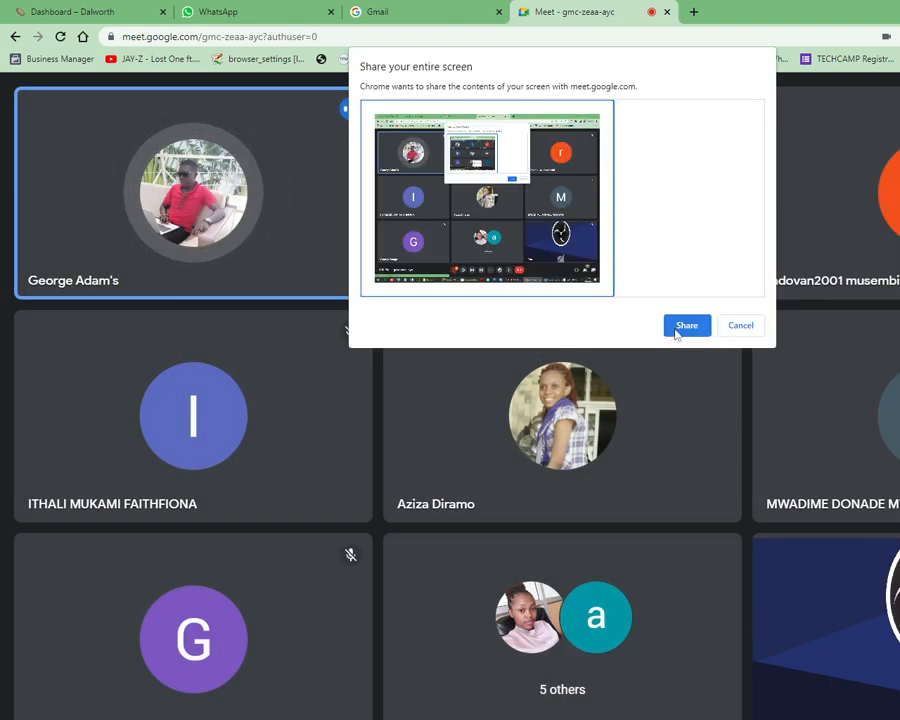
click(675, 326)
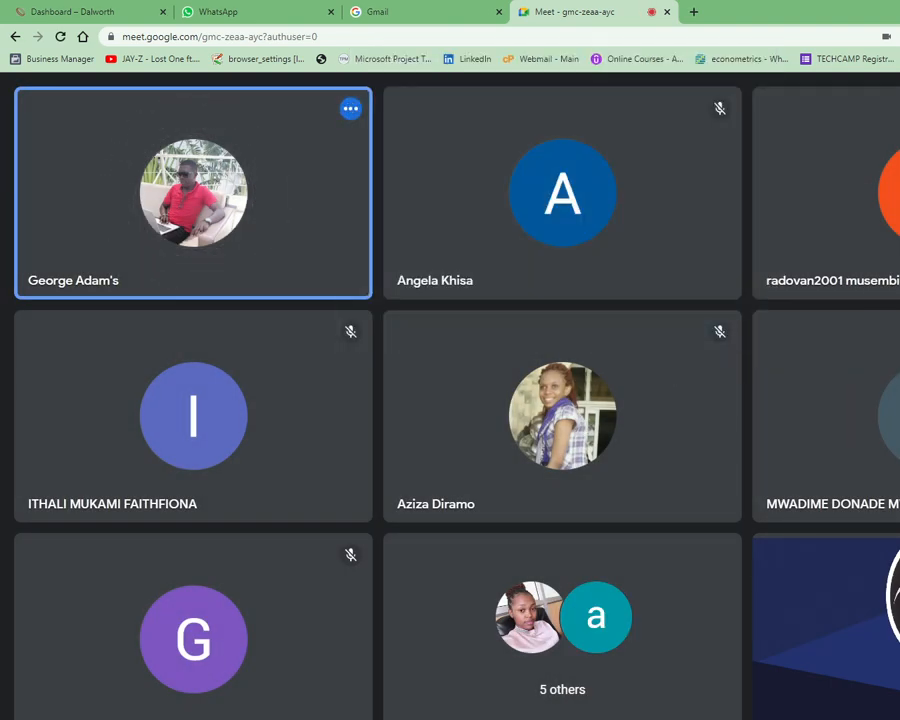
Switch to Stata, run br to view the dataset in browse mode, and check the task table in the Word document.
mouse_move(396, 719)
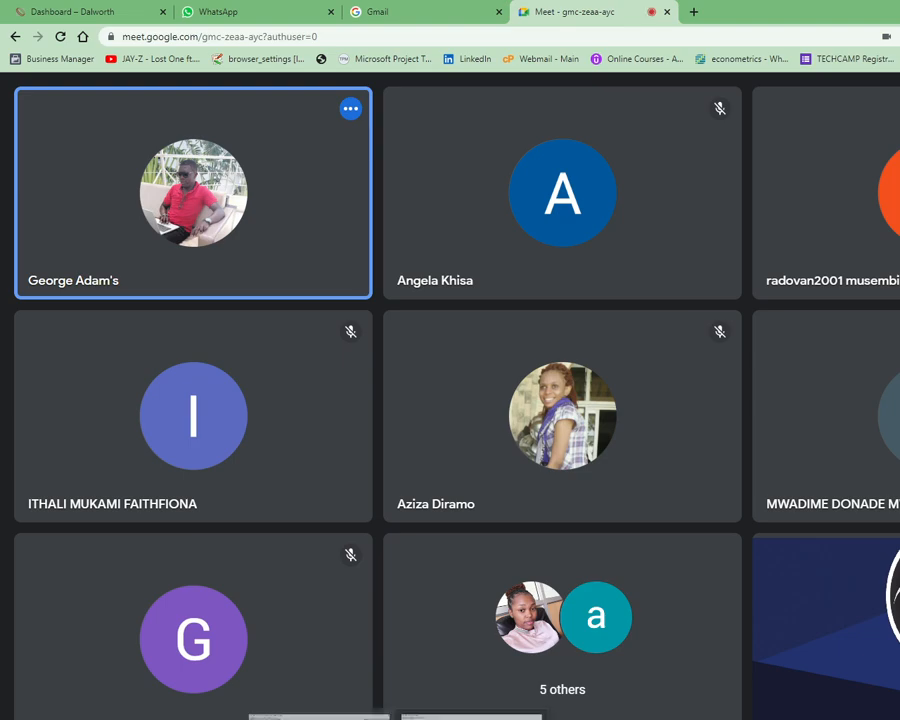
click(320, 717)
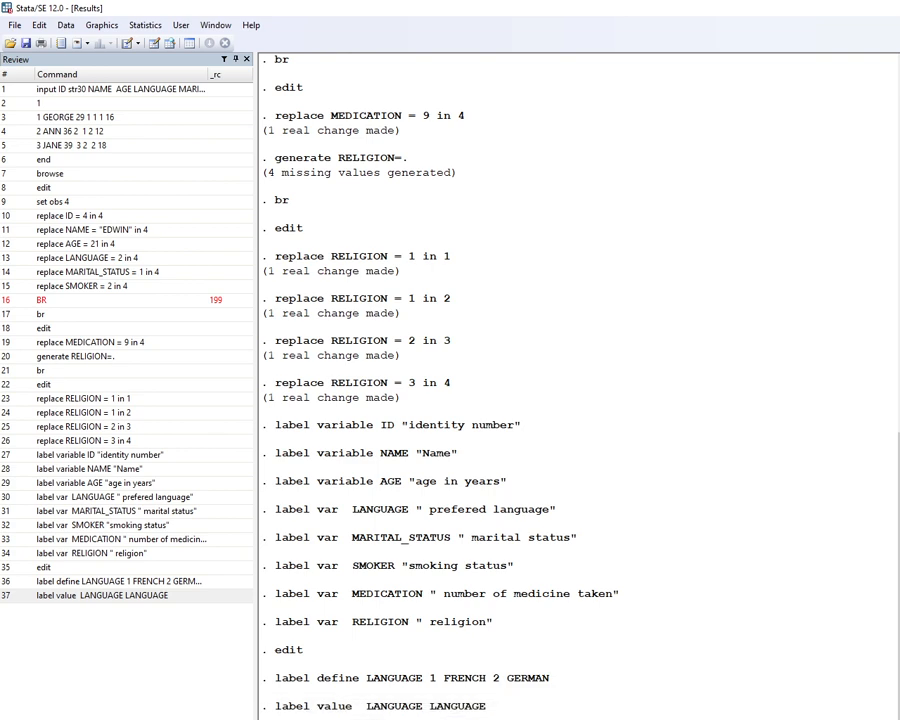
key(Return)
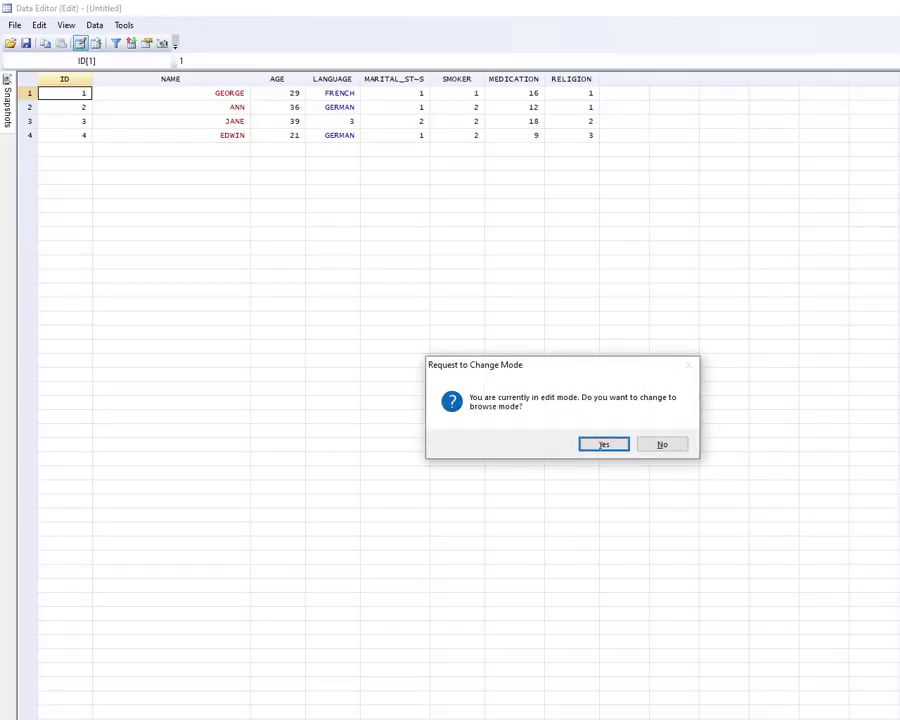
click(604, 444)
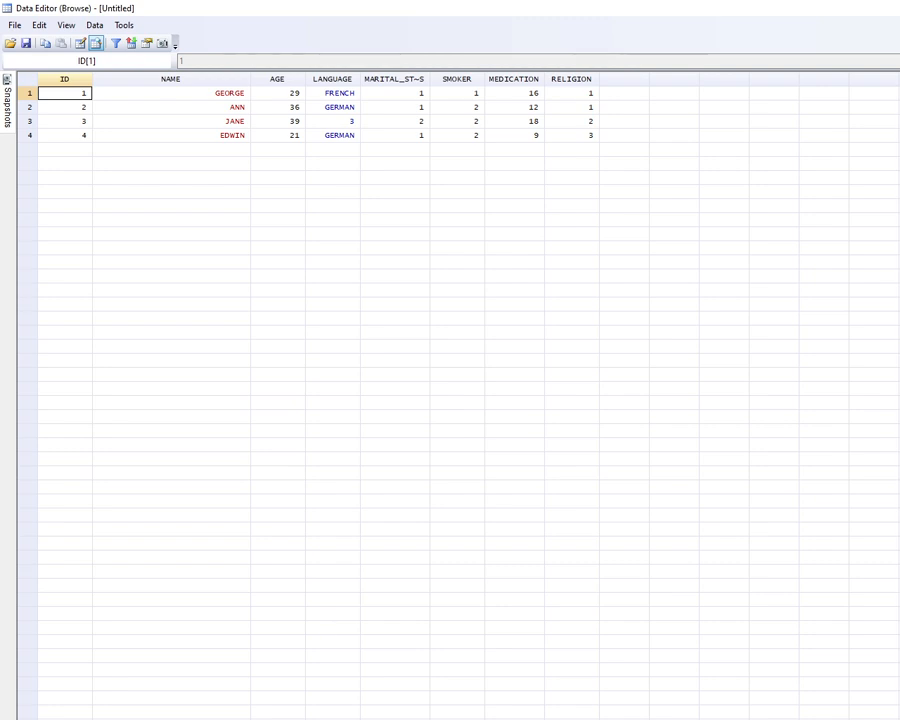
click(327, 718)
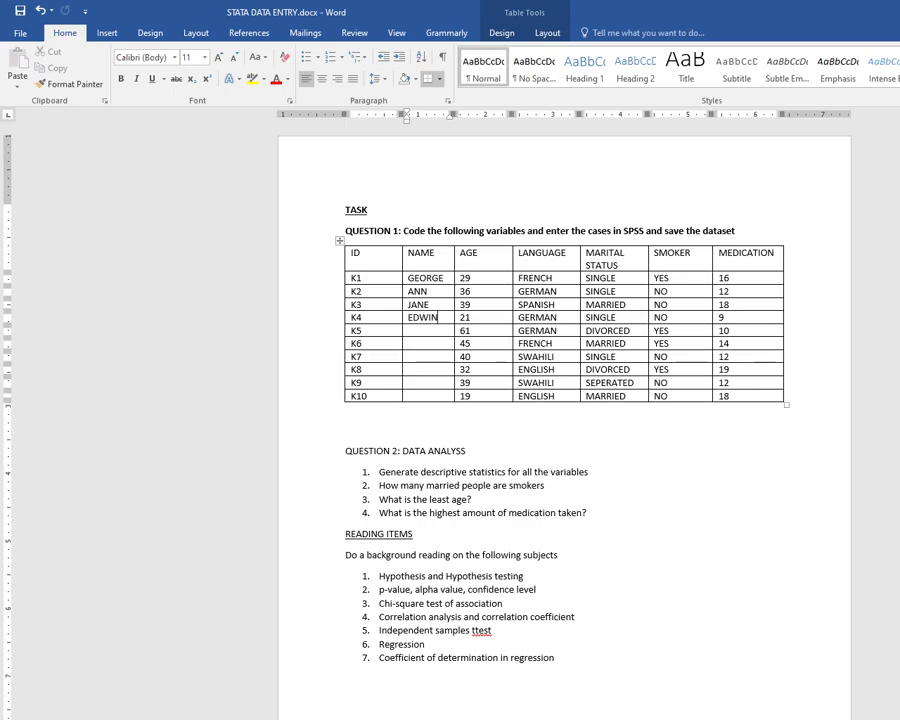
Return to Stata, select all commands in the Review history and open a new Do-file Editor window.
key(alt+Tab)
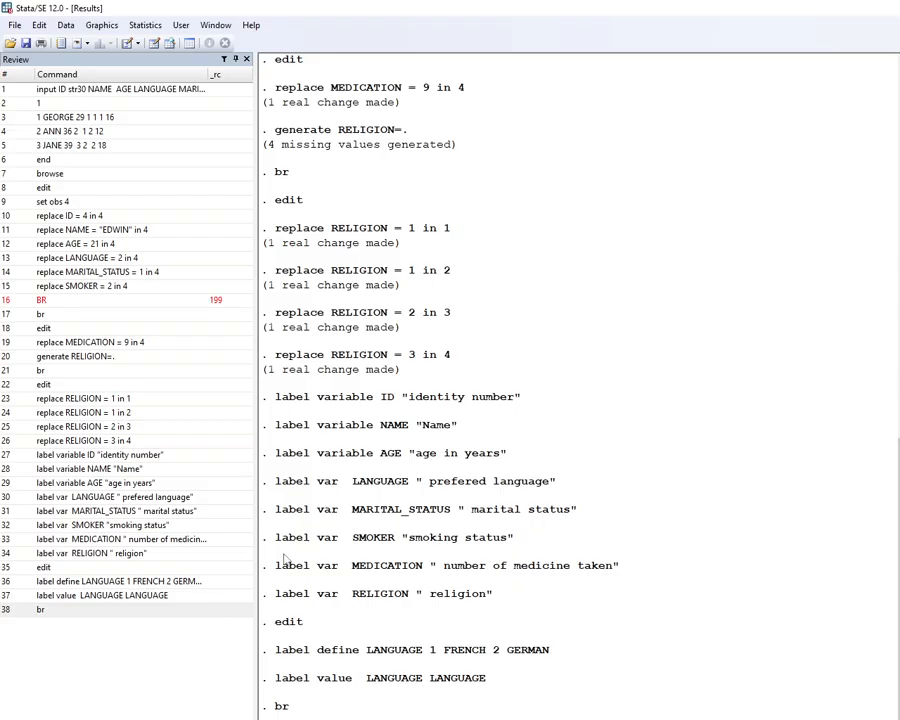
click(64, 612)
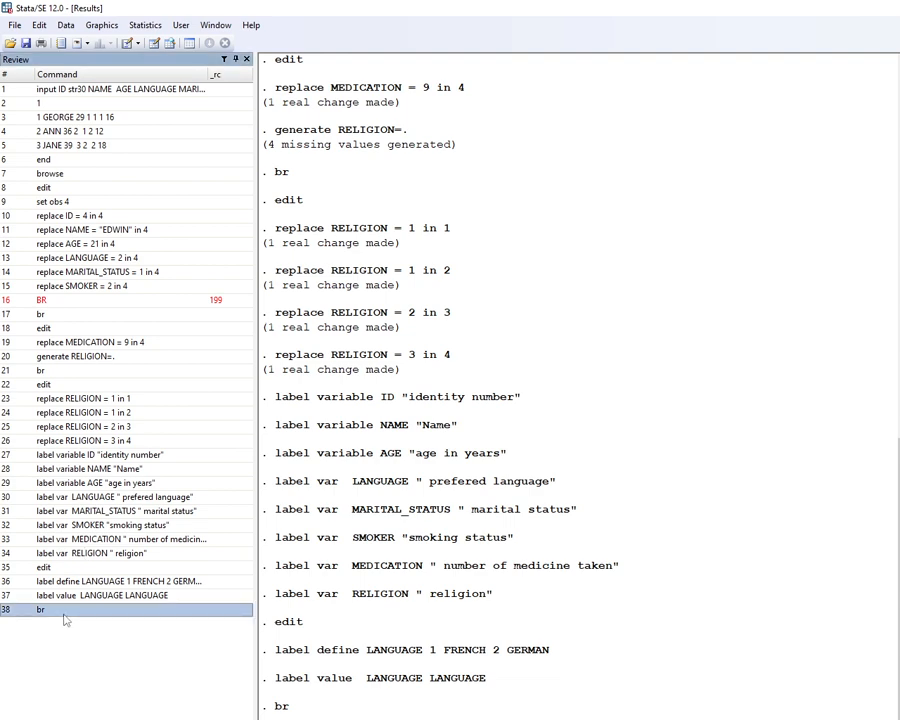
key(ctrl+a)
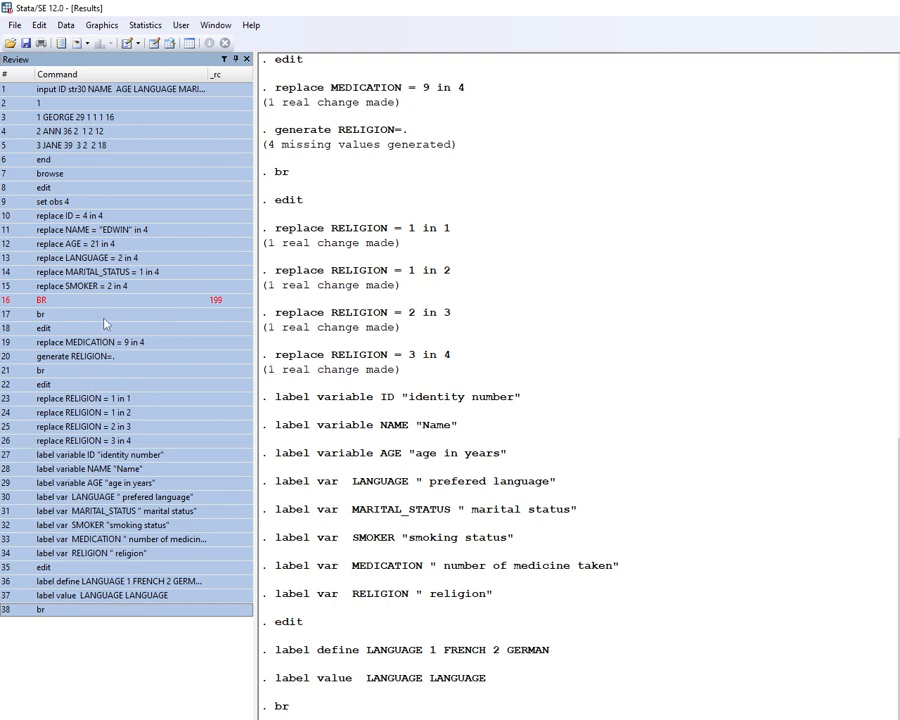
right_click(136, 257)
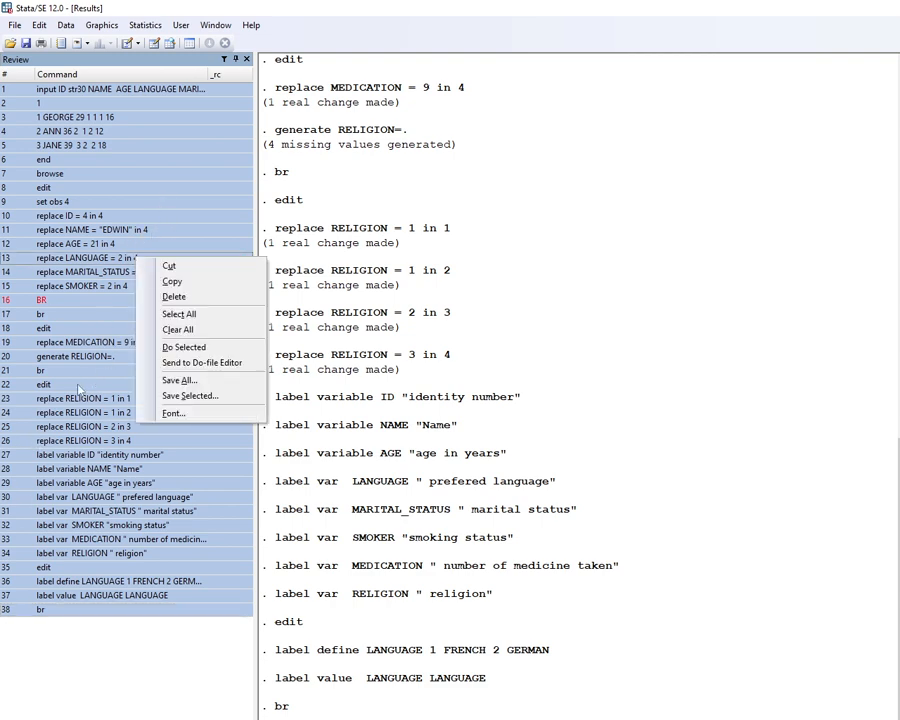
click(185, 317)
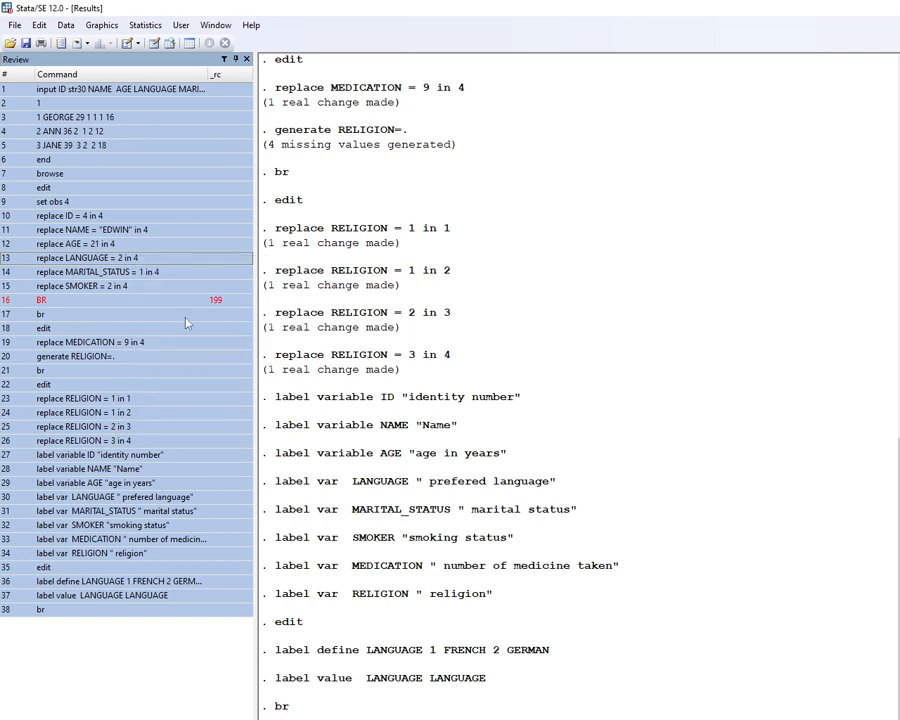
click(130, 46)
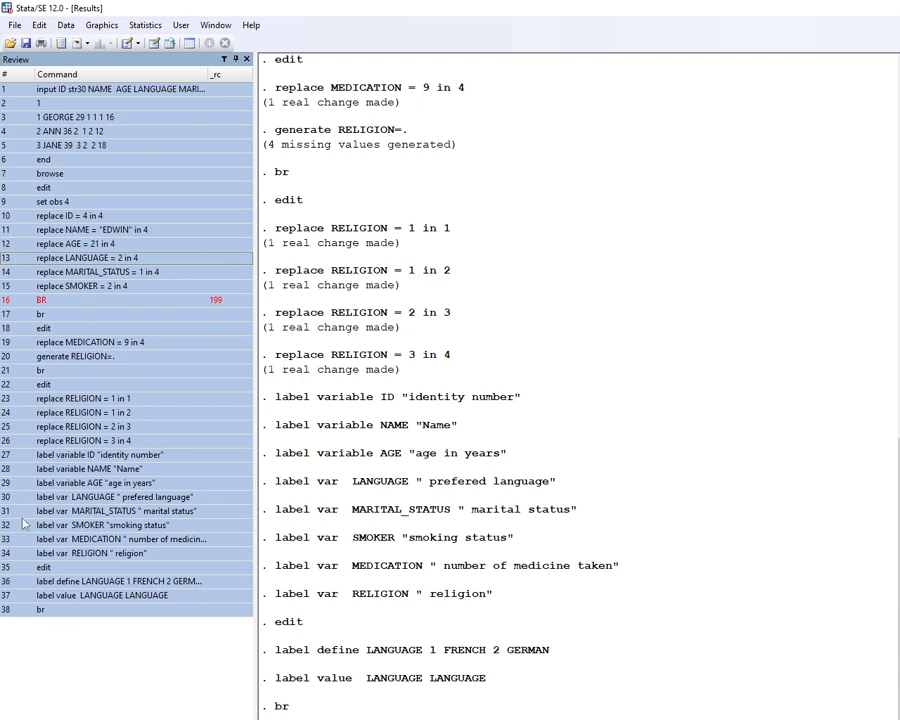
click(126, 46)
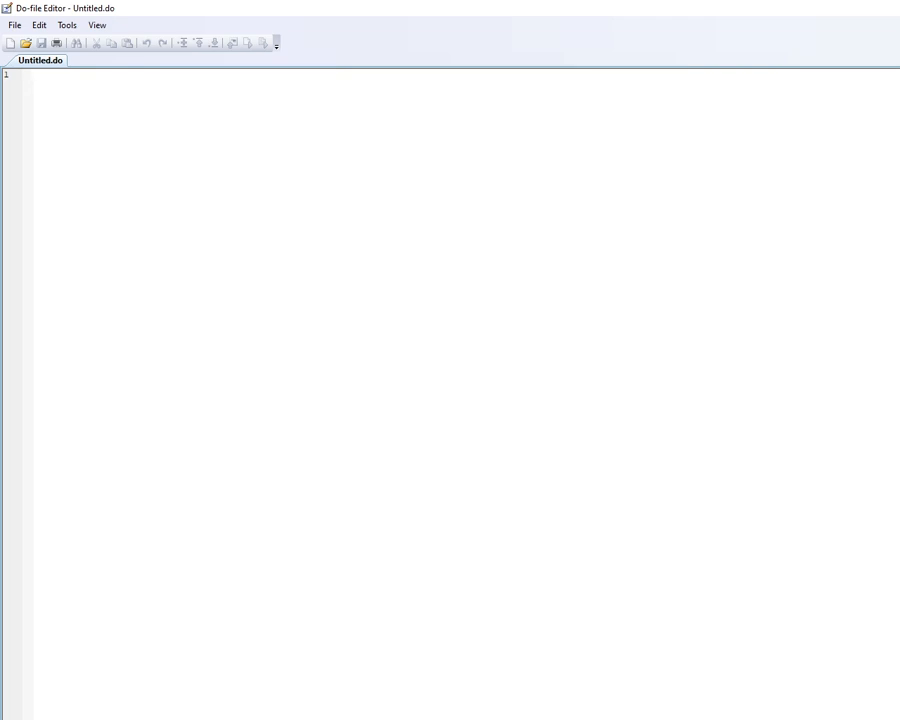
Copy the selected Review commands from the Stata main window and paste them into the untitled do-file.
mouse_move(412, 719)
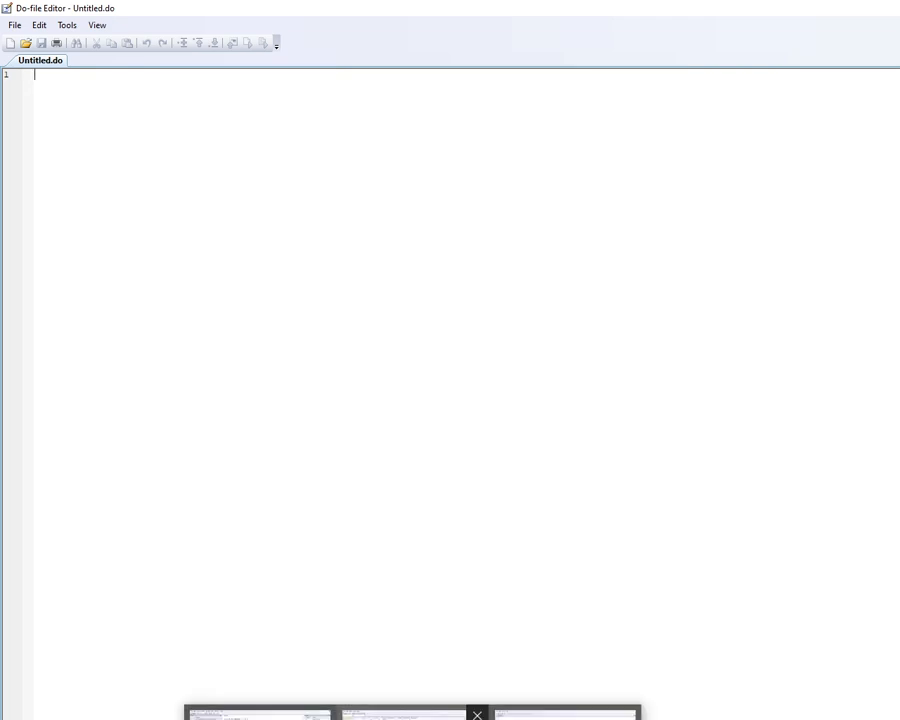
click(258, 714)
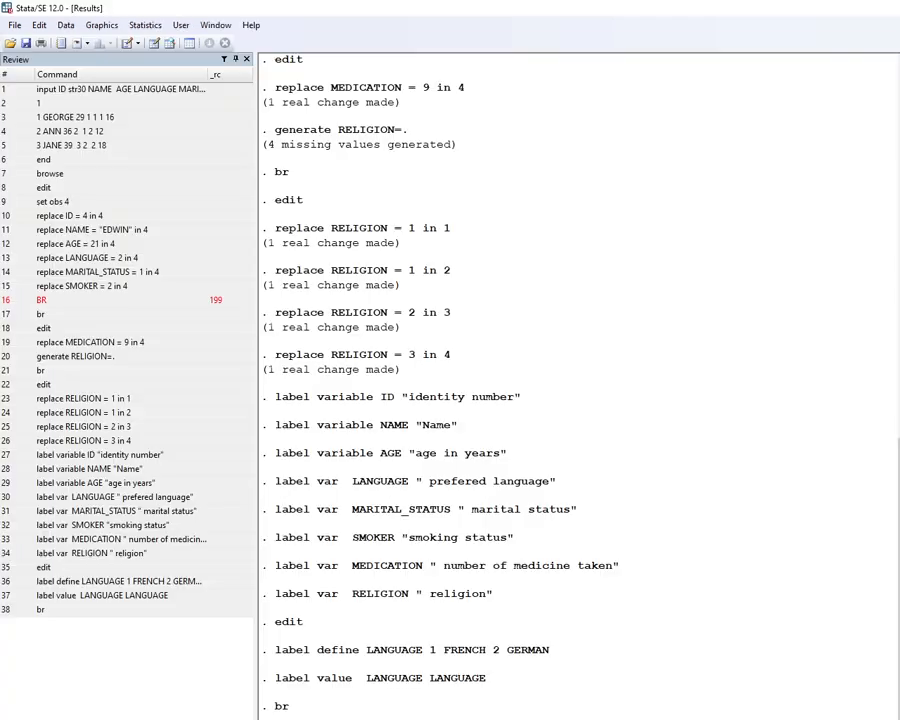
right_click(100, 421)
click(140, 438)
key(alt+Tab)
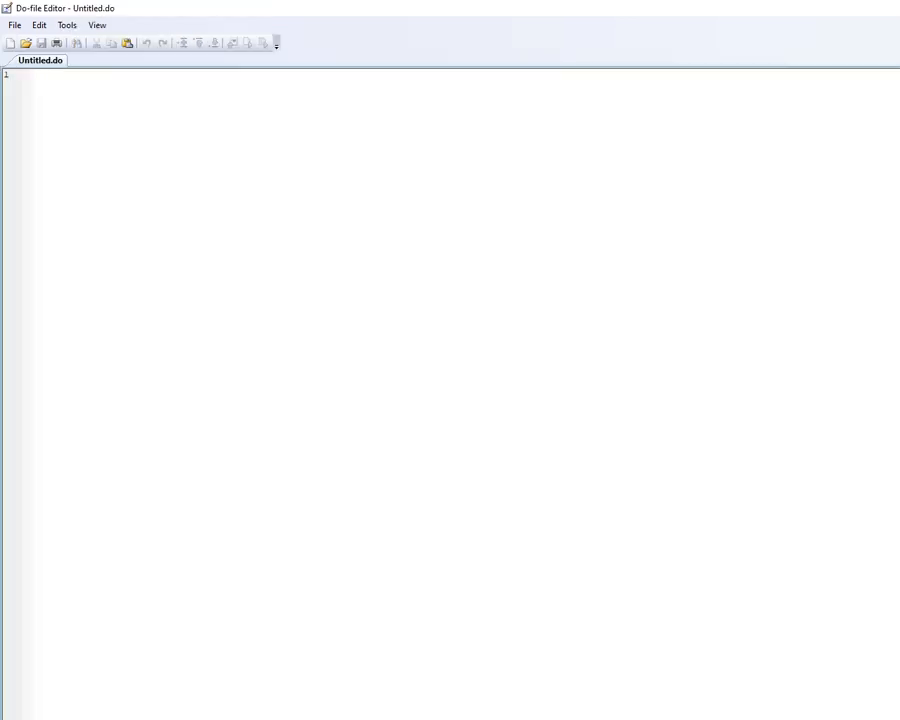
key(ctrl+v)
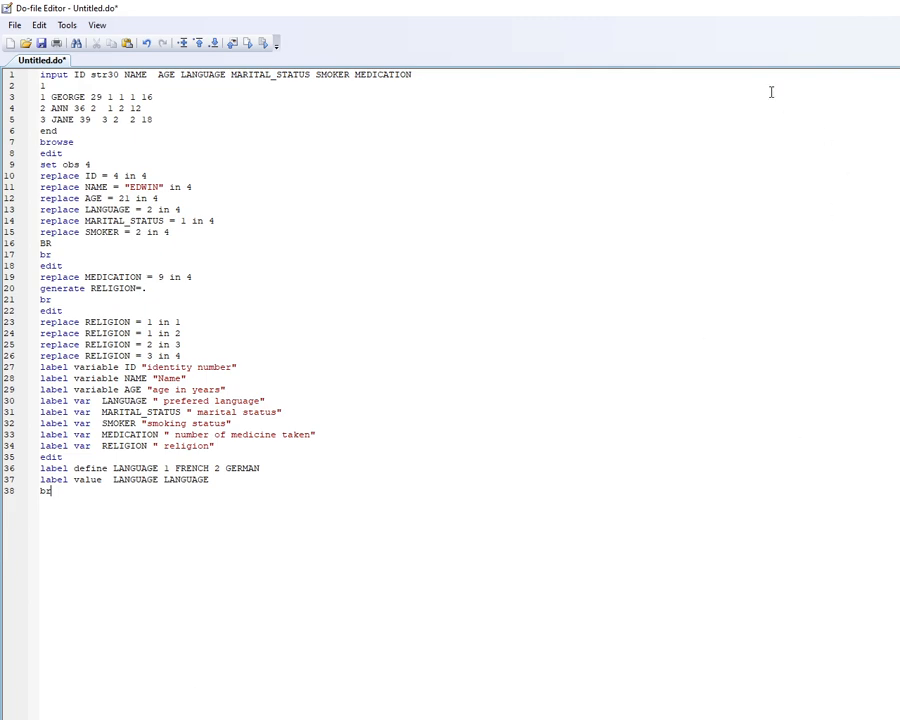
Save the do-file on the Desktop as data_entry in the Do files (*.do) format.
click(14, 26)
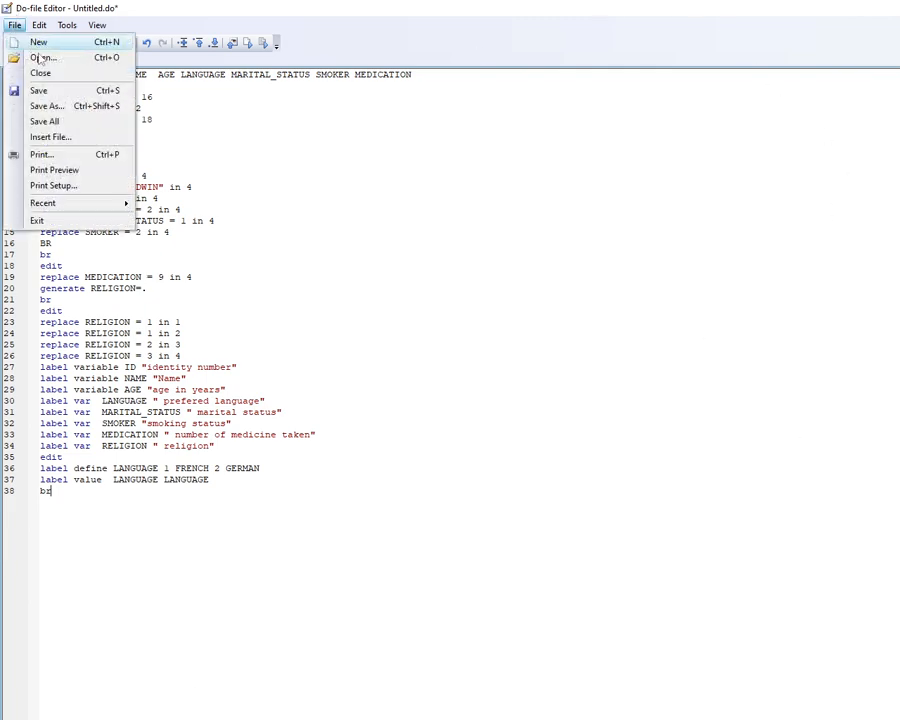
click(34, 107)
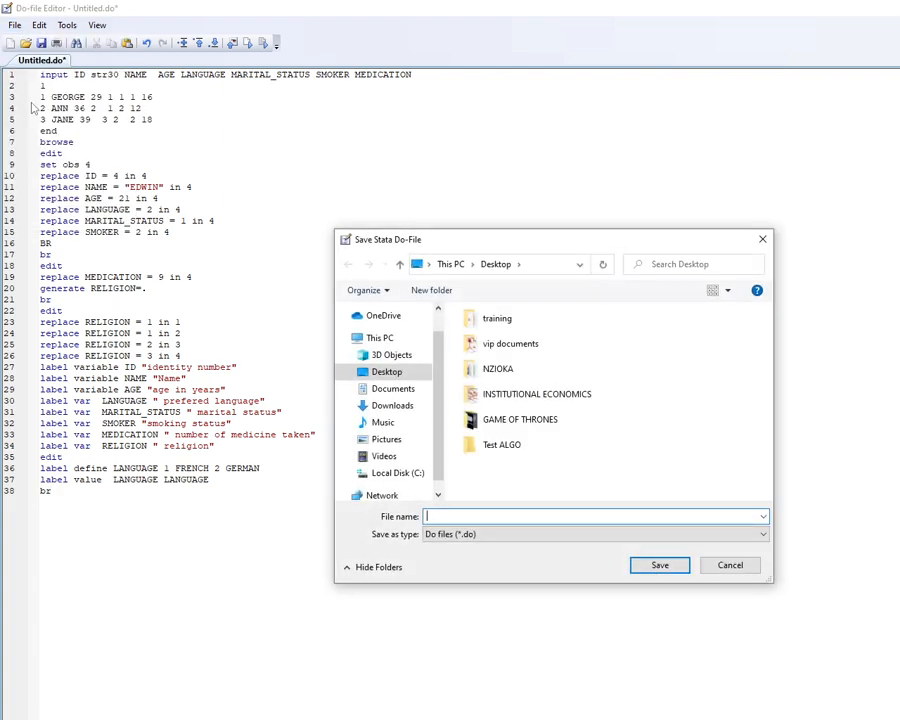
text(dat)
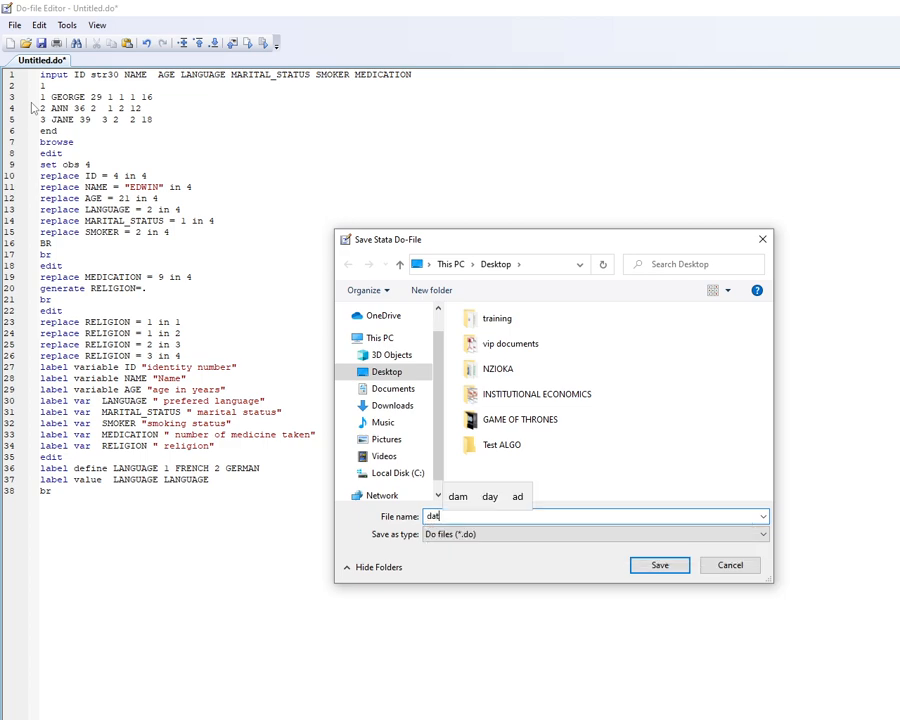
text(a)
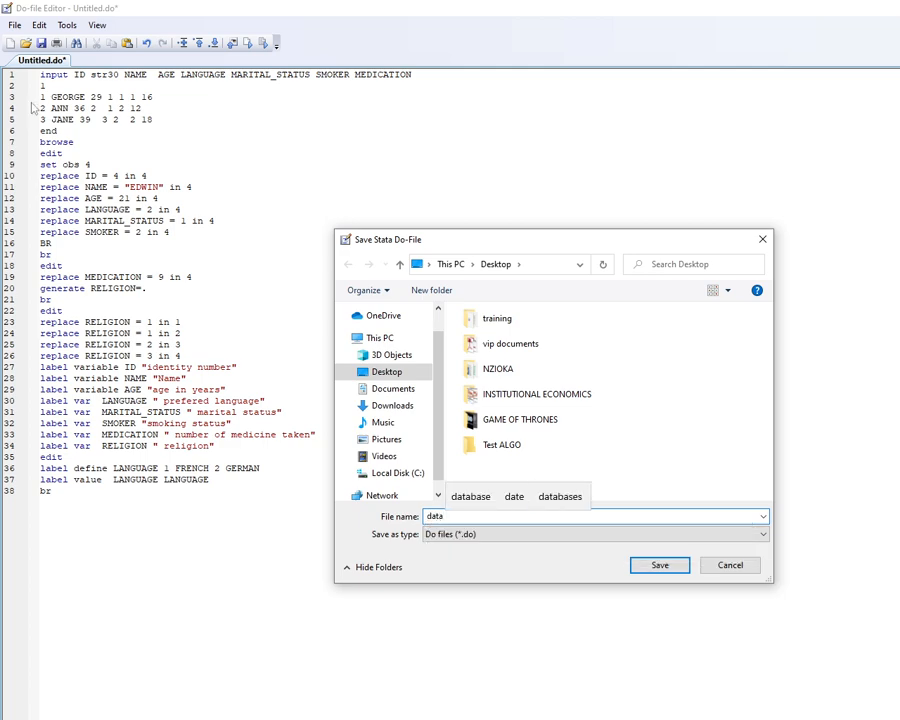
text(_en)
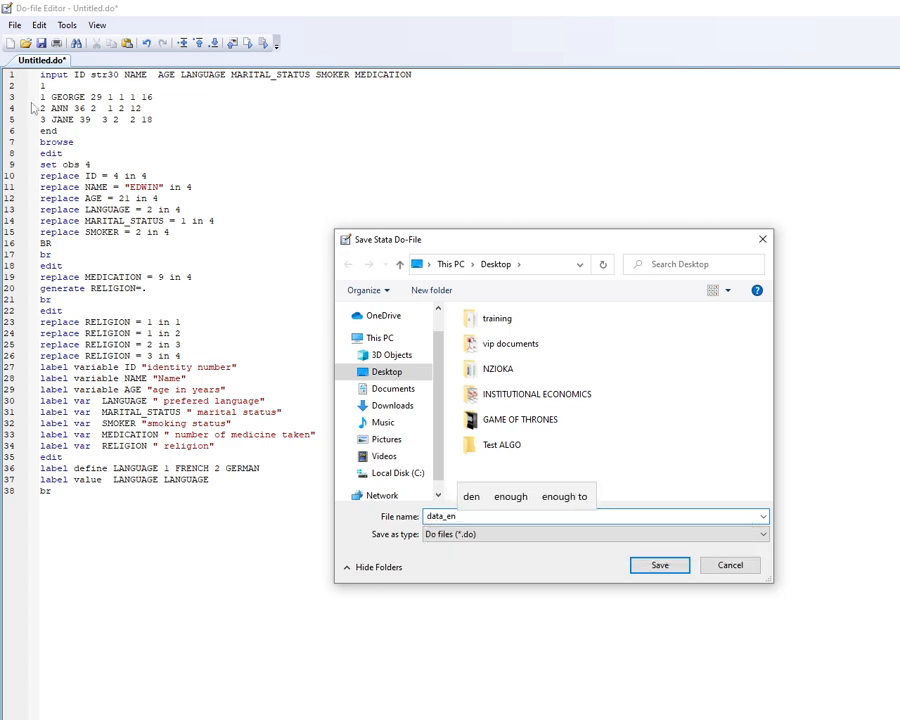
text(try)
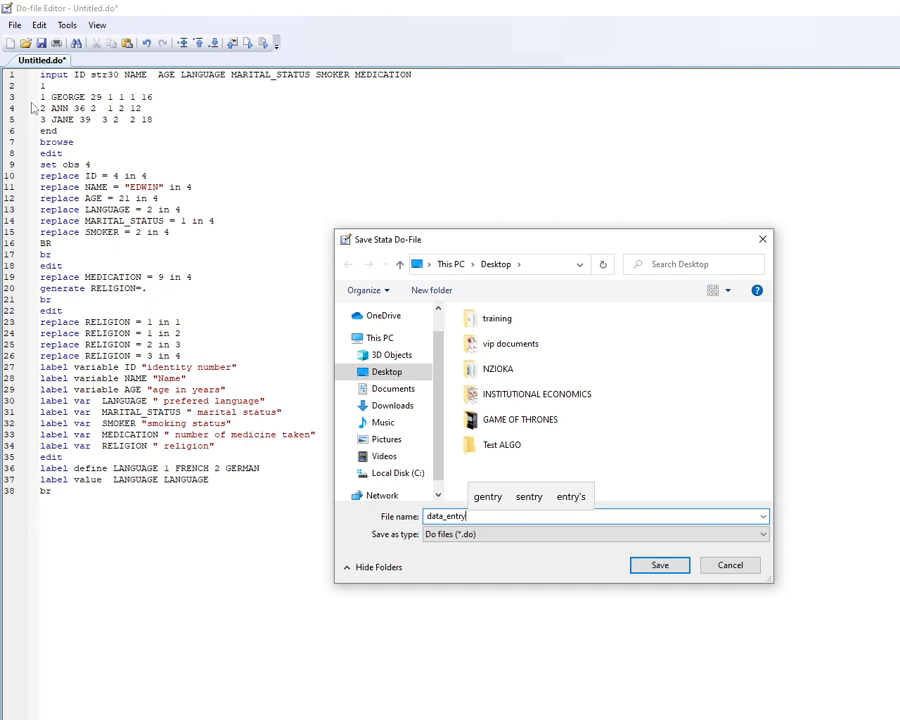
click(380, 379)
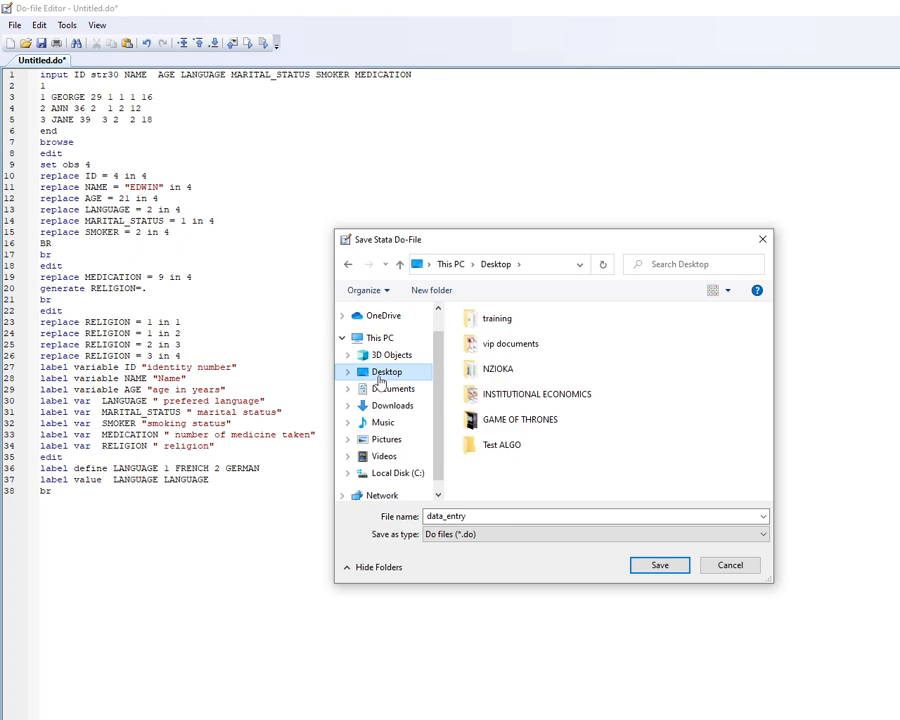
click(659, 566)
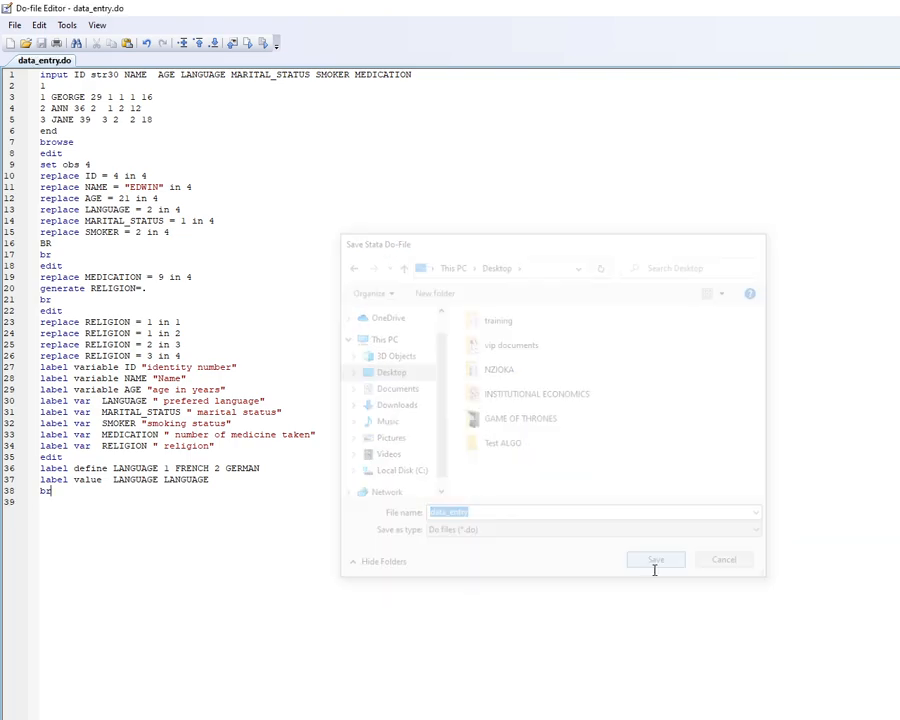
Minimise the open windows to show the desktop and move the data_entry.do icon to an empty area.
click(899, 8)
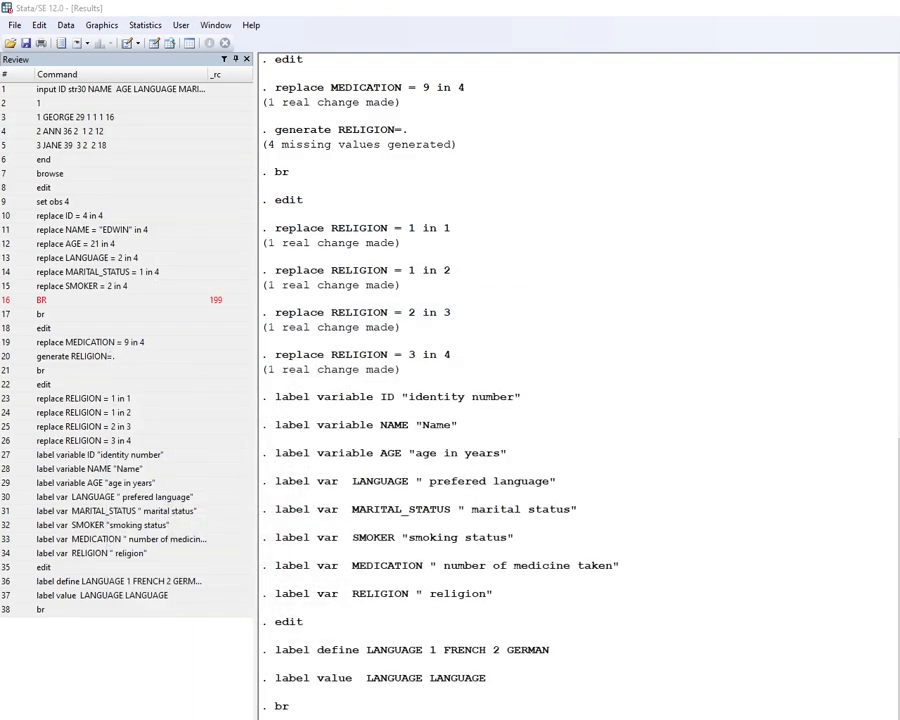
key(alt+Tab)
key(alt+Tab)
click(899, 8)
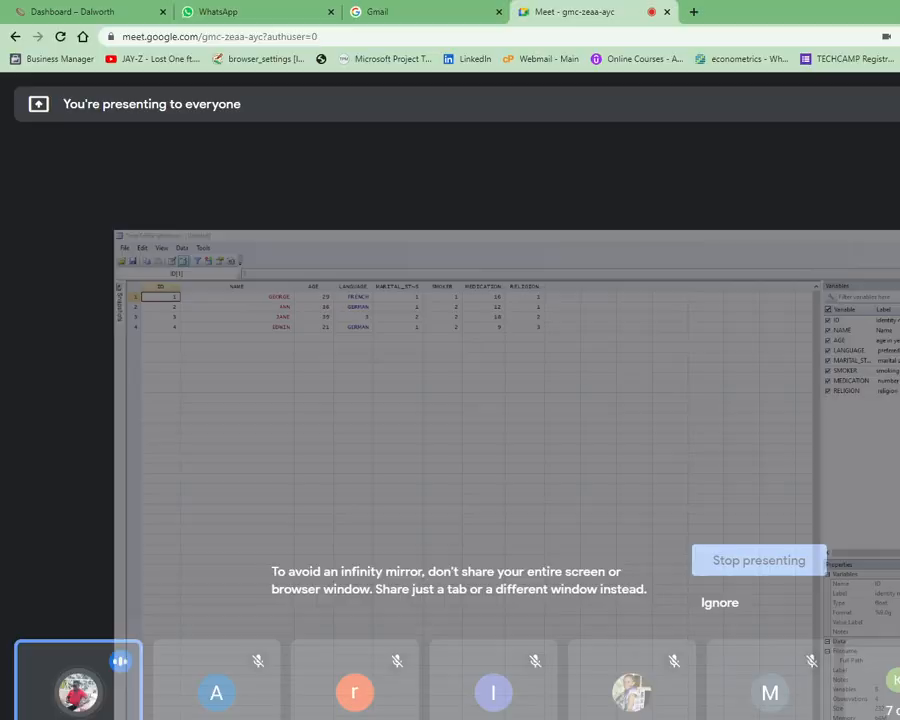
click(899, 8)
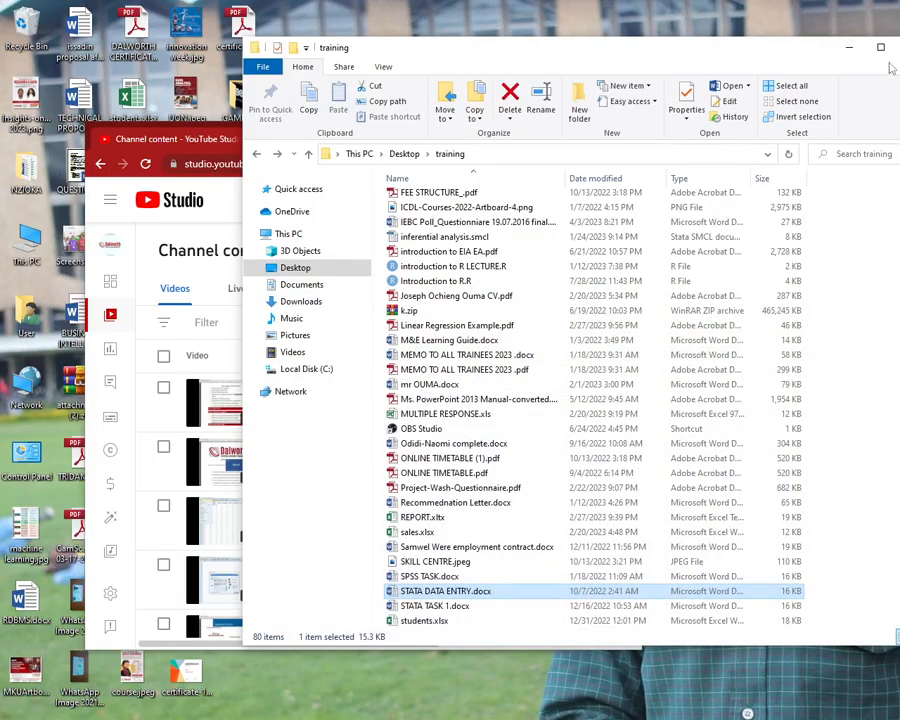
click(849, 47)
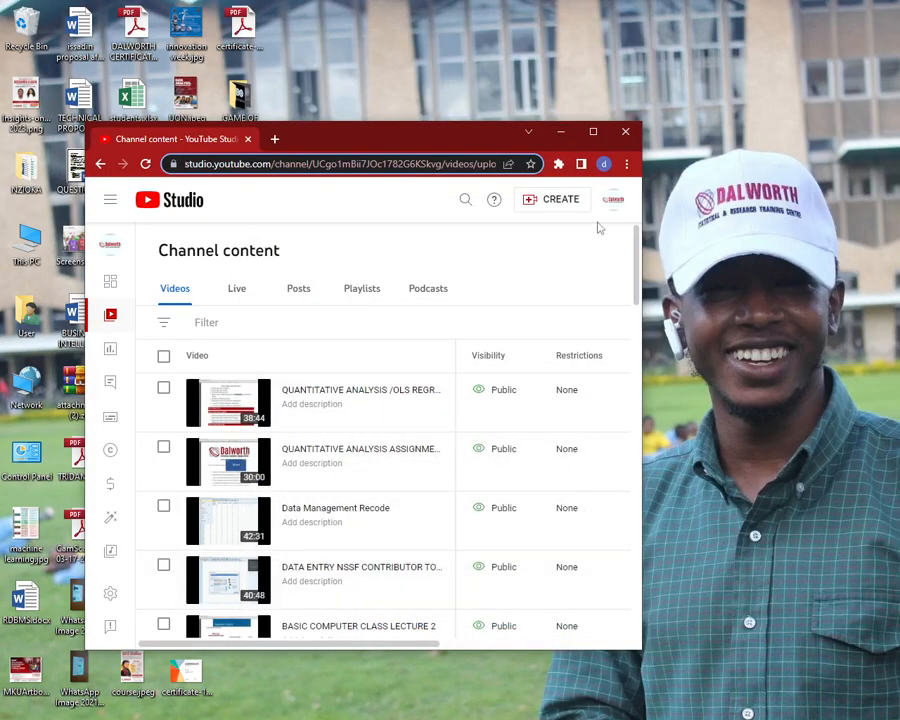
click(561, 133)
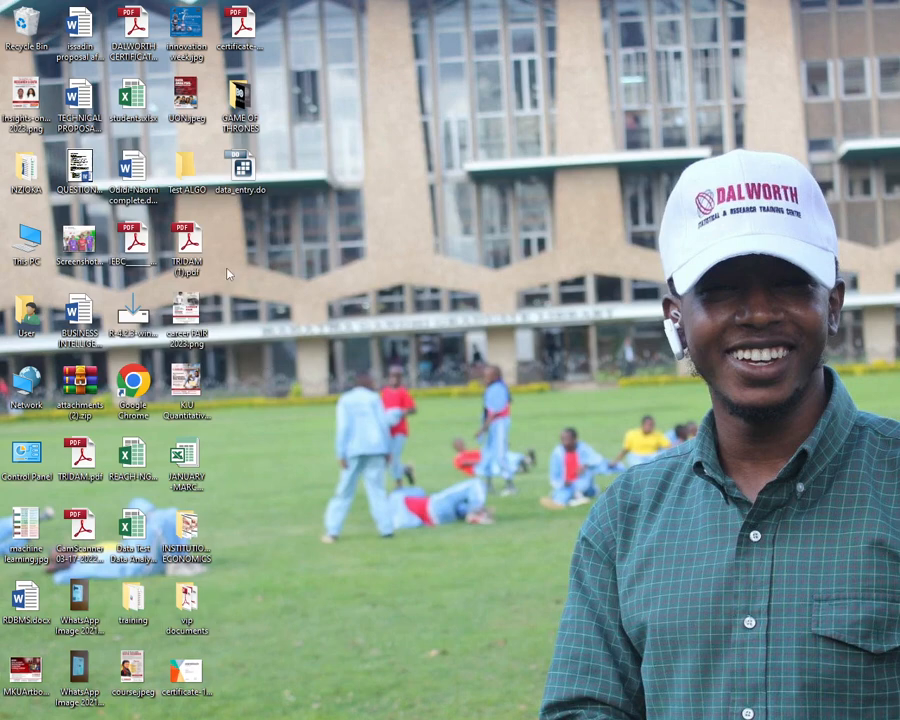
drag(243, 167, 347, 316)
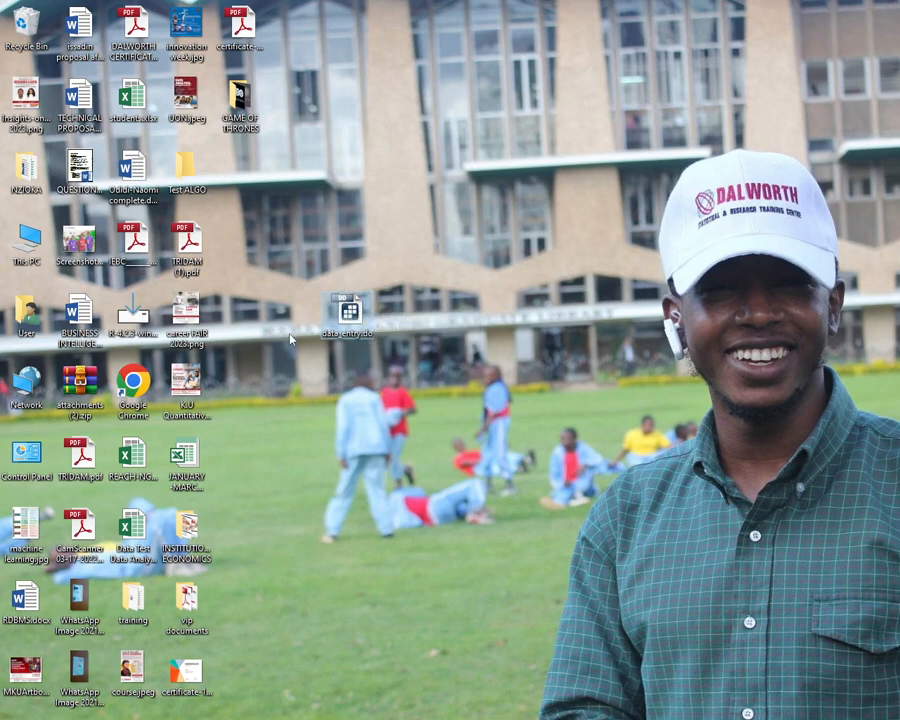
mouse_move(332, 325)
Return to Google Meet in the browser, ignore the infinity mirror warning and close the meeting tab.
click(758, 719)
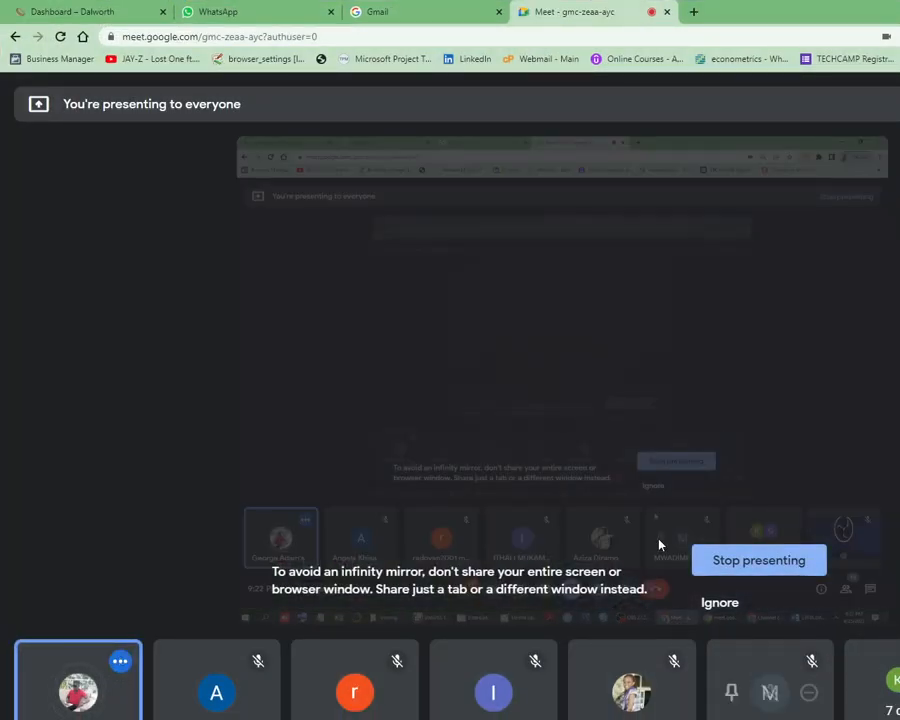
click(62, 20)
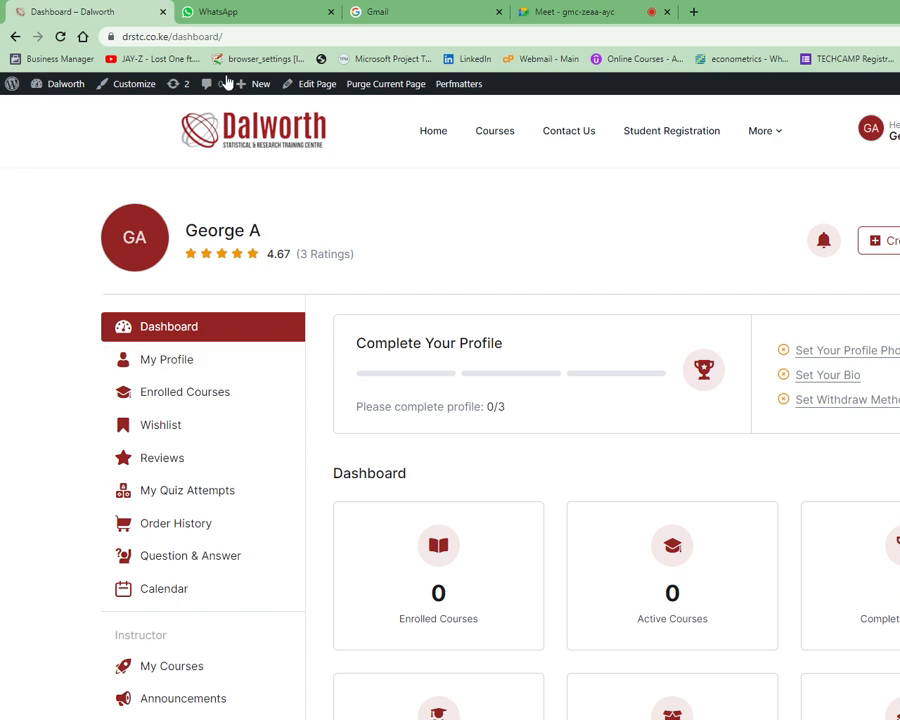
click(577, 16)
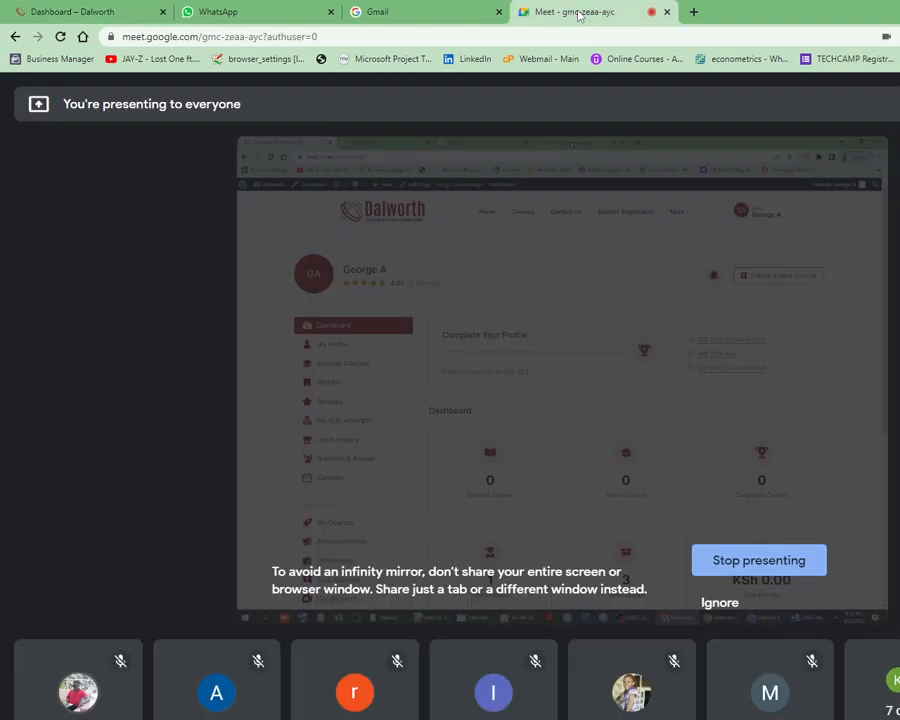
click(717, 606)
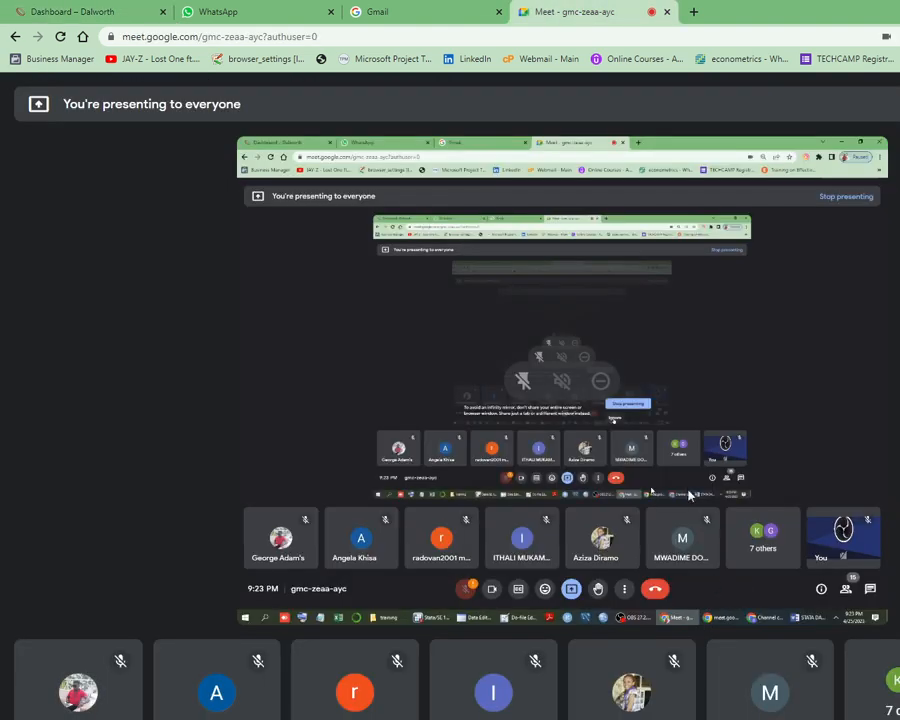
click(667, 12)
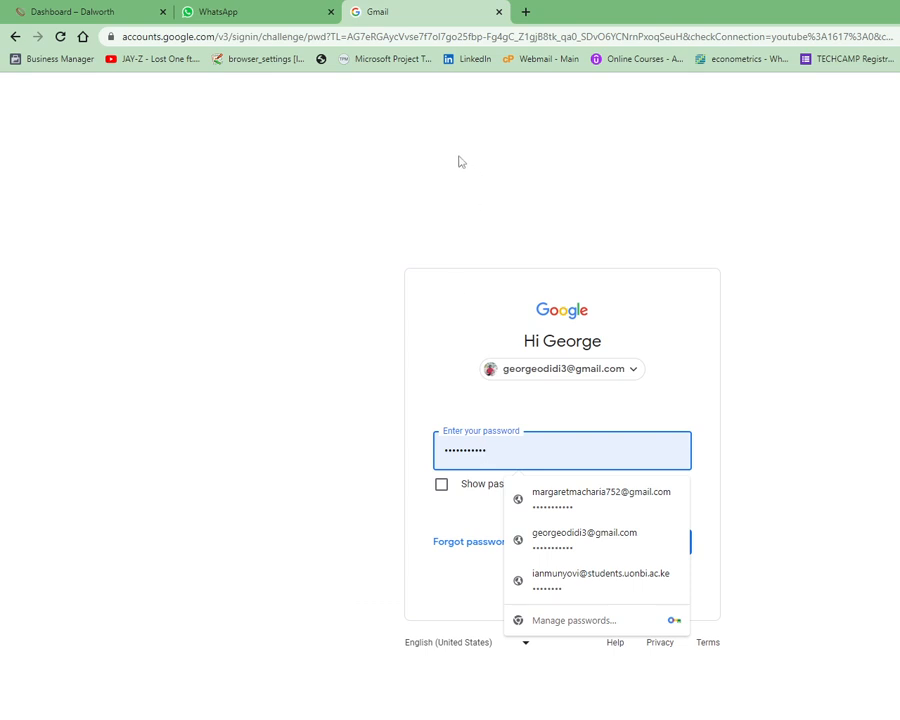
Close the Gmail sign-in tab and open the WhatsApp chat with the student asking for enrolment help.
click(498, 12)
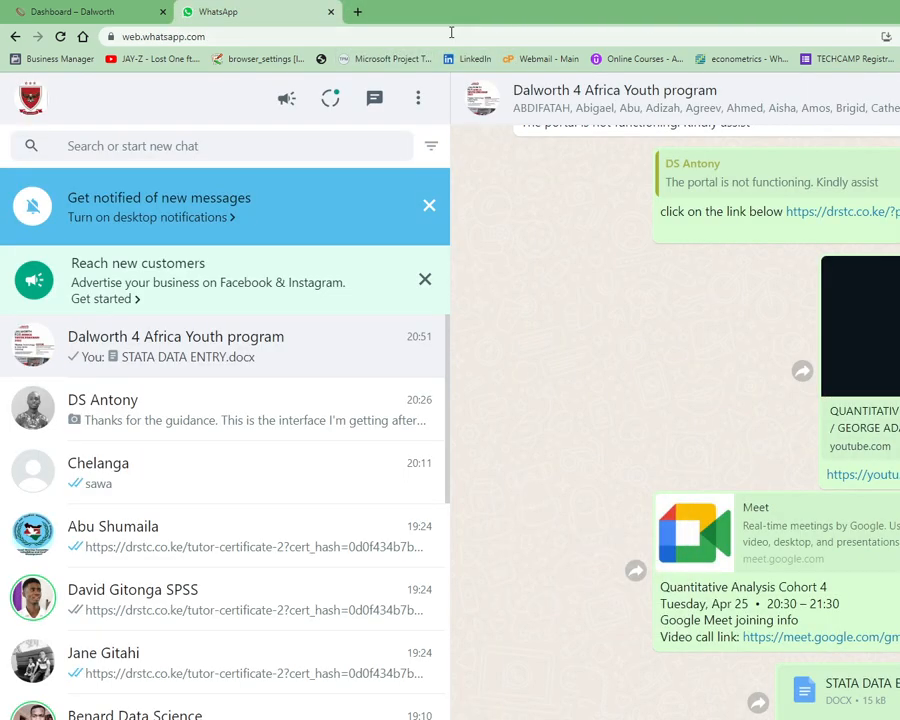
click(163, 428)
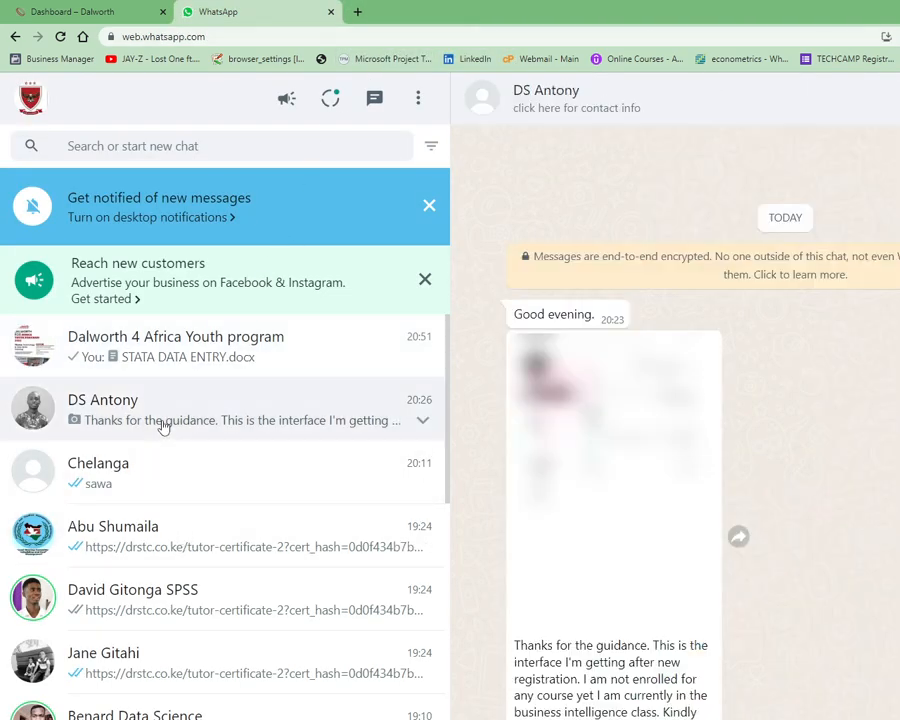
Return to the Dalworth dashboard in the browser and log out of the account.
click(108, 13)
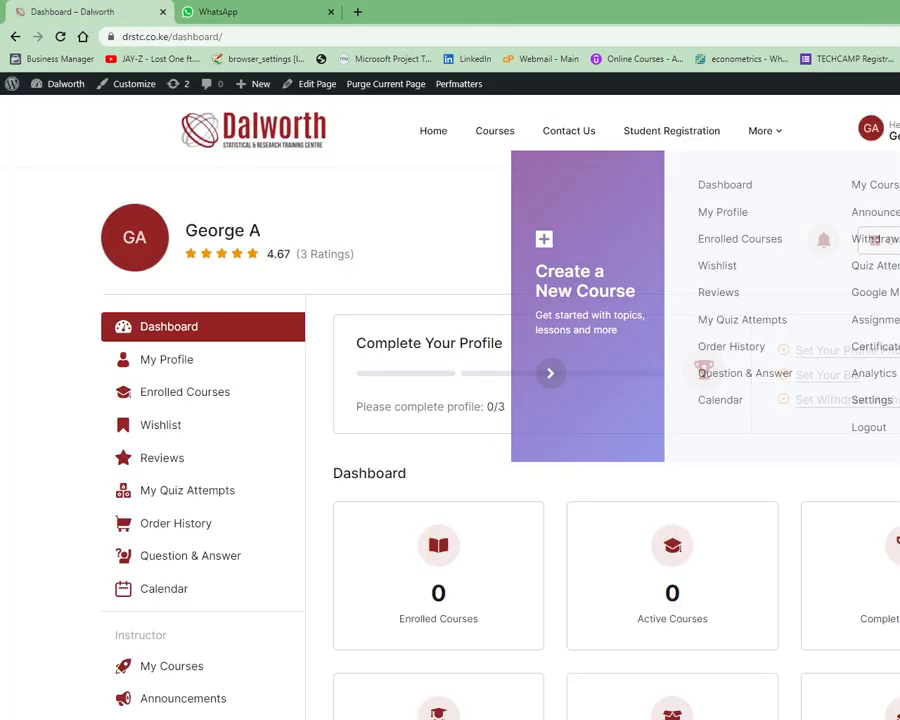
key(F5)
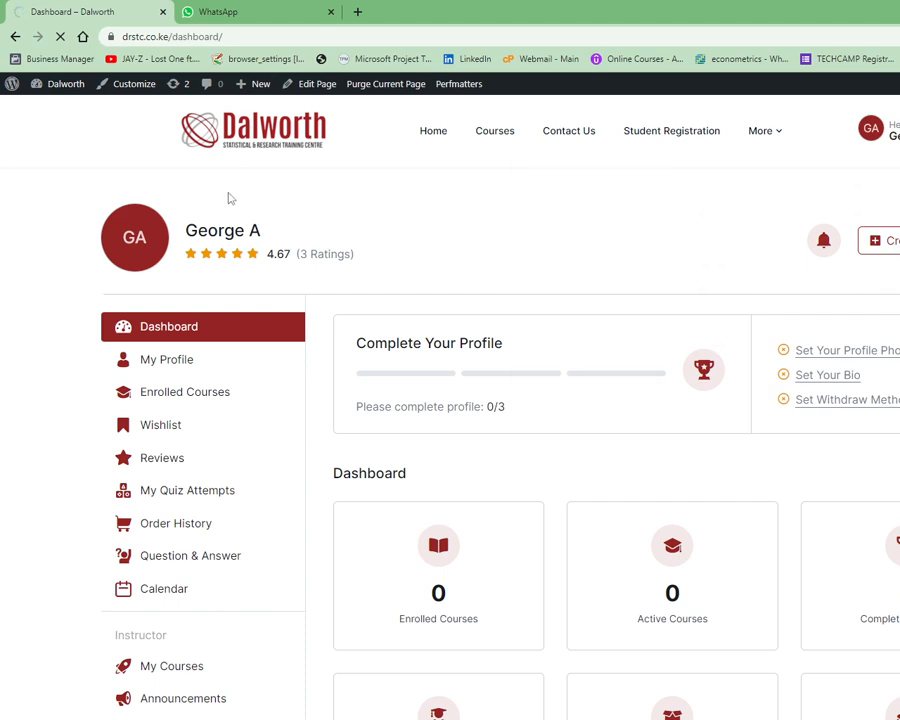
Reply to the student's dashboard screenshot message in WhatsApp with "confirm course enrollment and certificate".
click(259, 12)
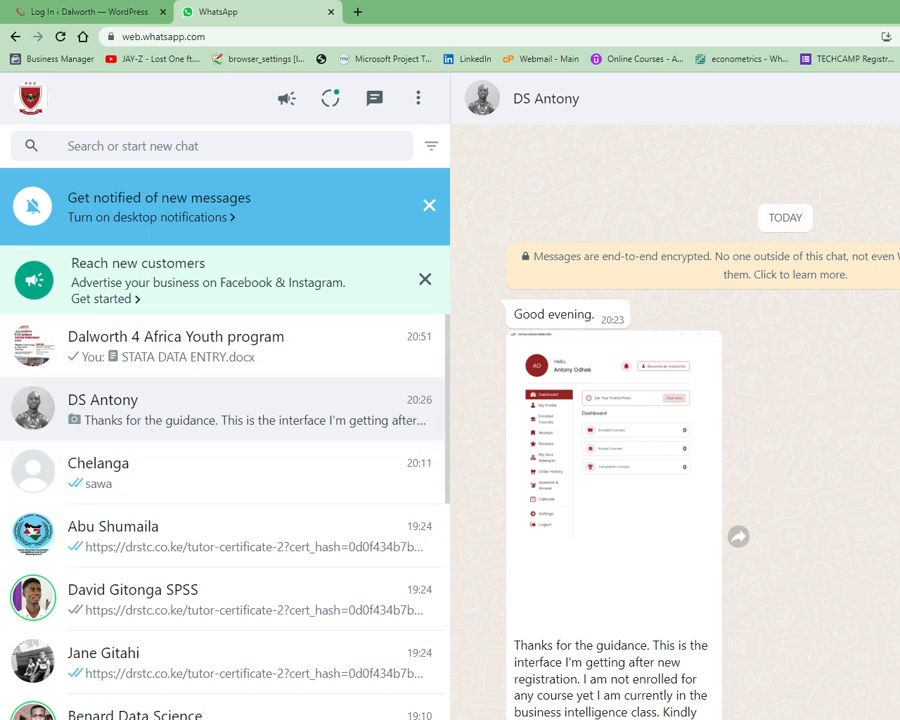
mouse_move(655, 467)
click(705, 356)
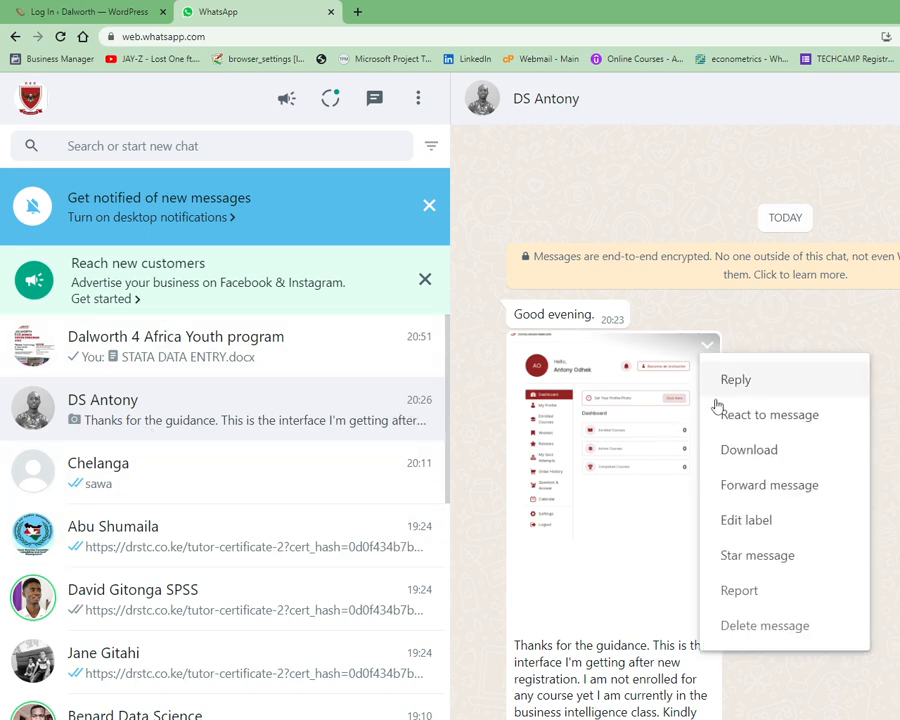
click(740, 386)
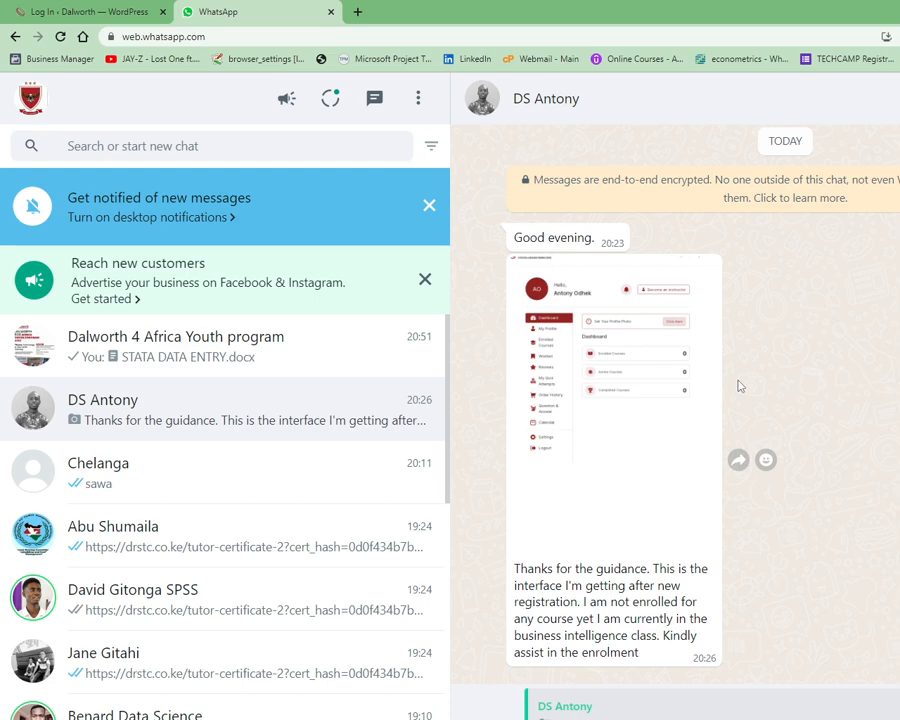
key(Return)
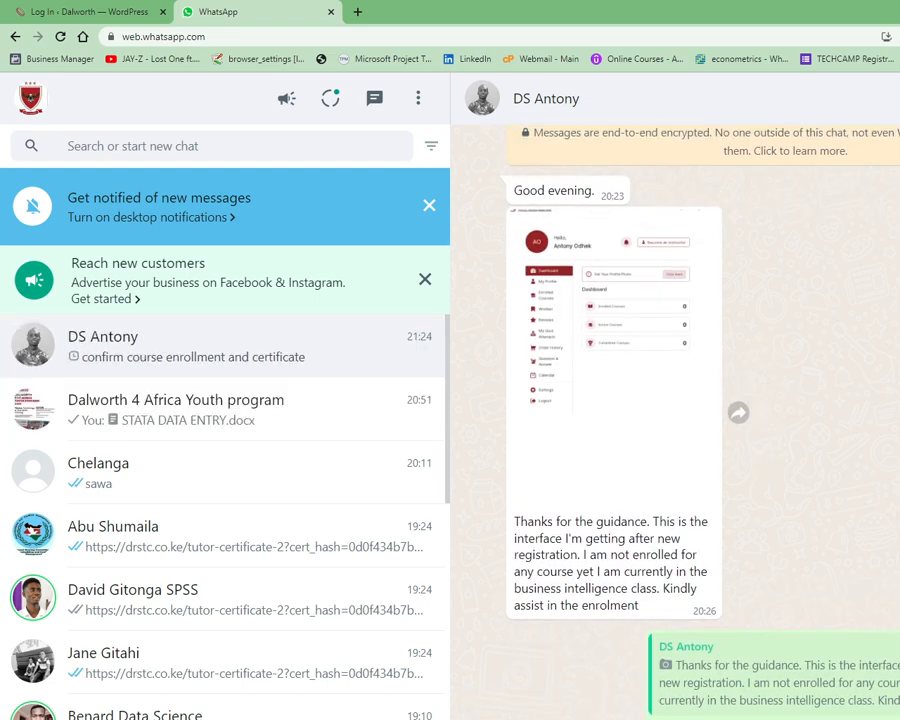
Log in to the Dalworth WordPress site with the saved credentials, going back to the login form to submit them again.
click(86, 12)
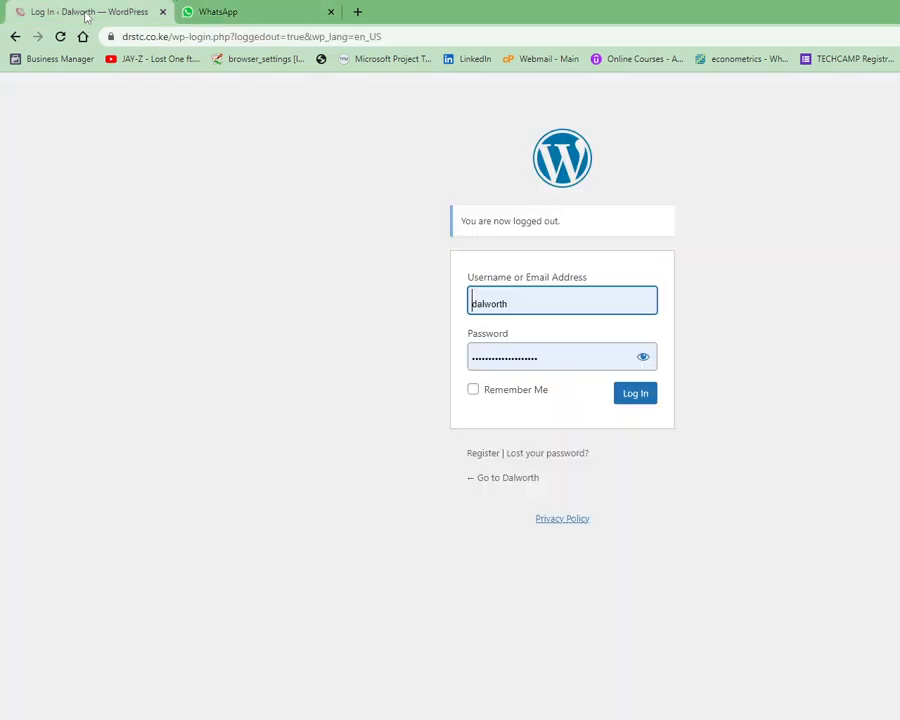
click(631, 394)
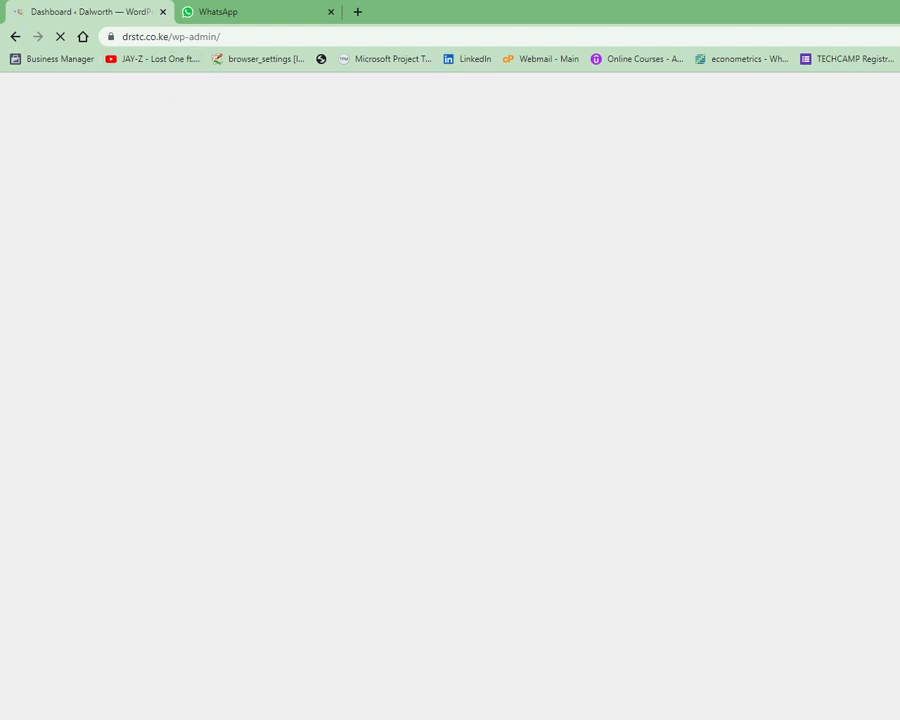
key(alt+Tab)
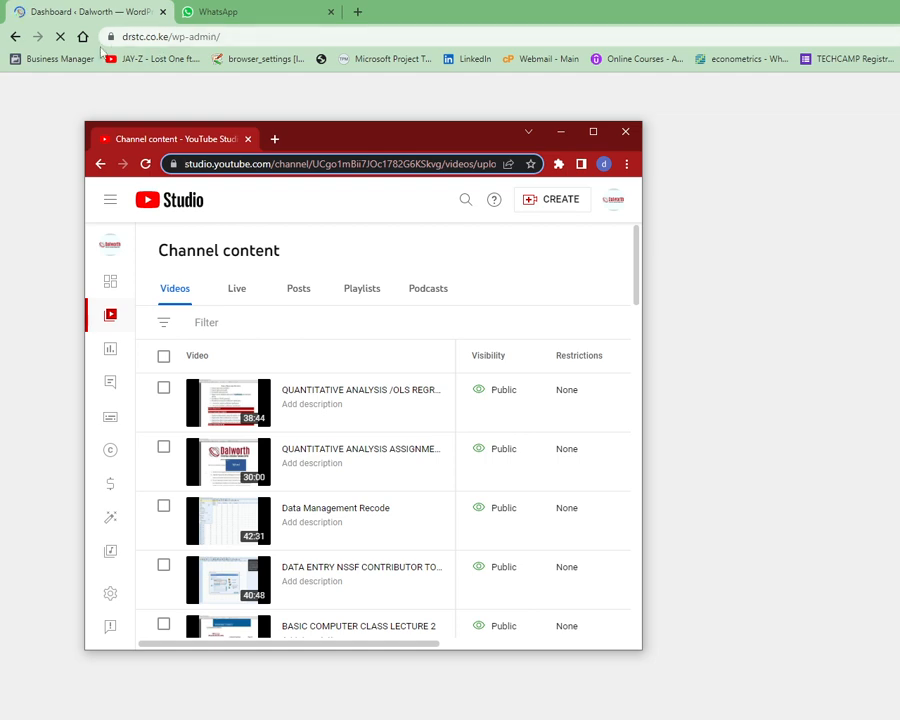
click(15, 37)
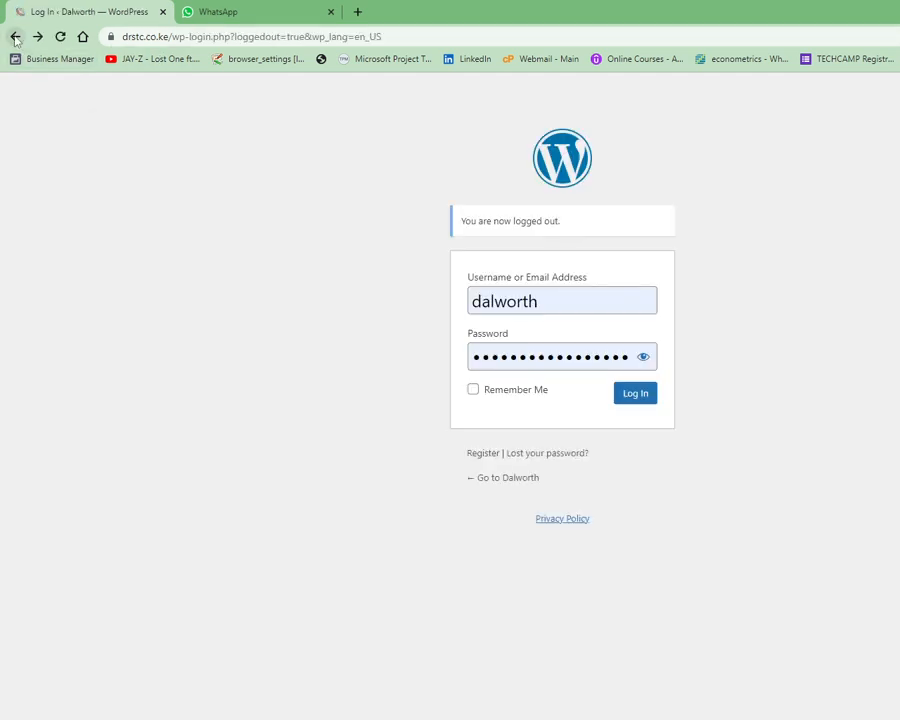
click(625, 401)
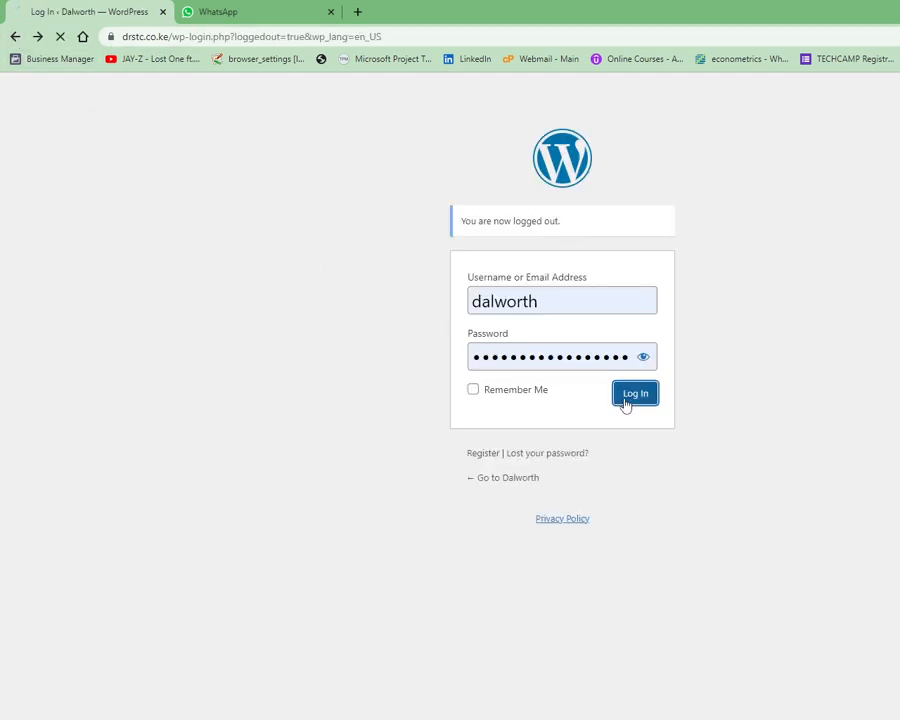
click(222, 12)
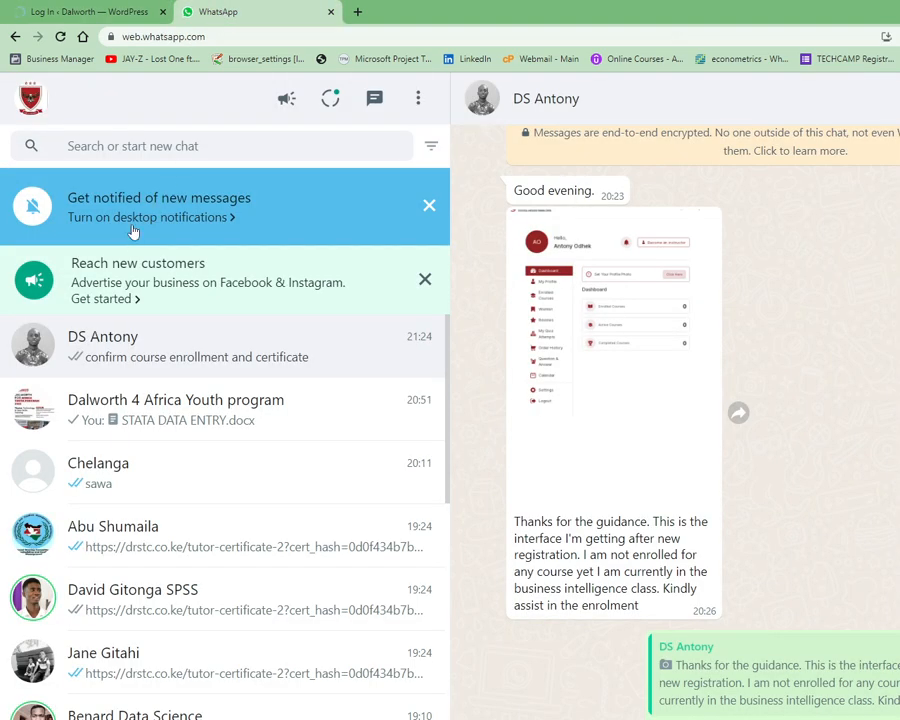
click(73, 13)
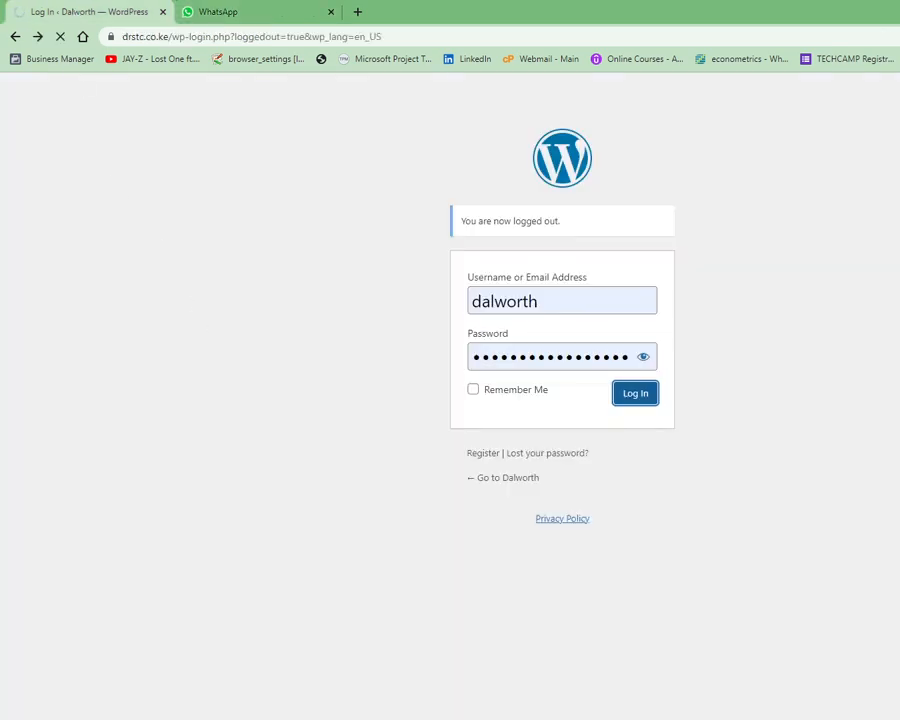
Maximise the YouTube Studio window and replace its Channel content tab with a new tab loading youtube.com.
key(alt+Tab)
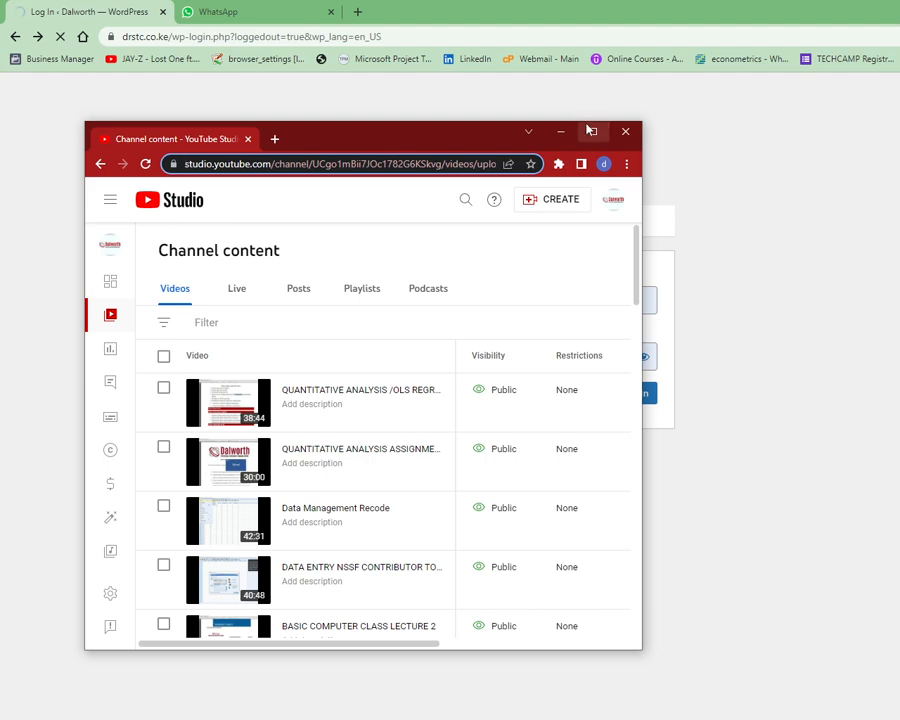
click(591, 131)
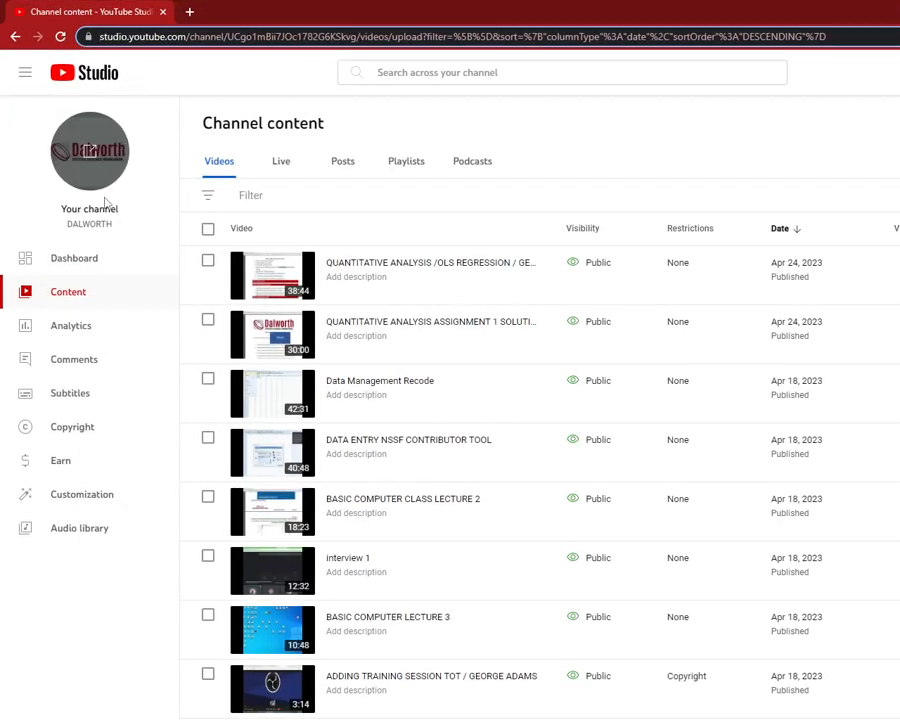
click(190, 11)
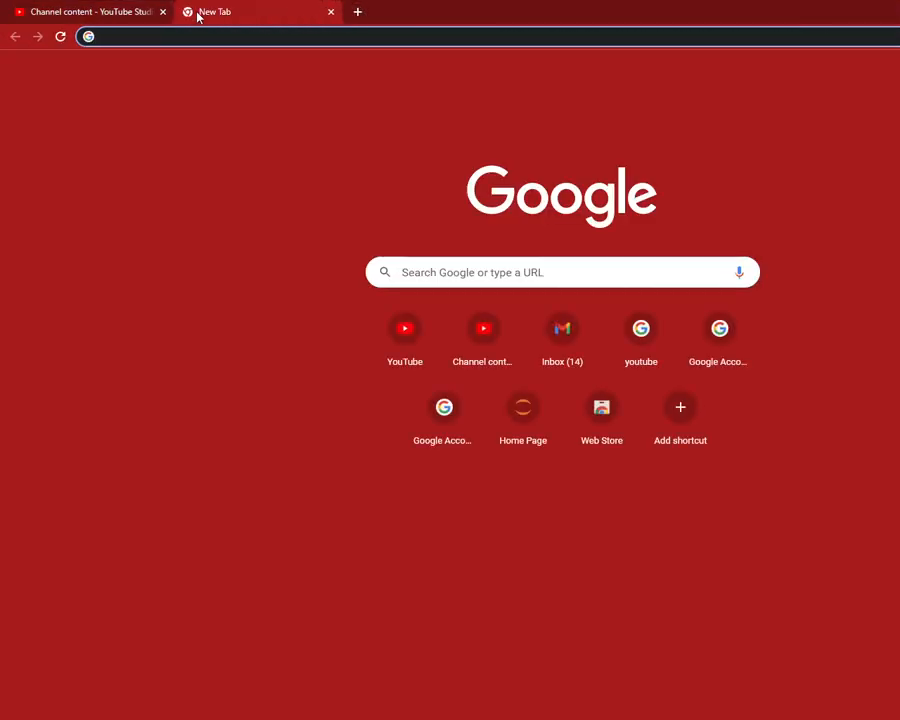
text(you)
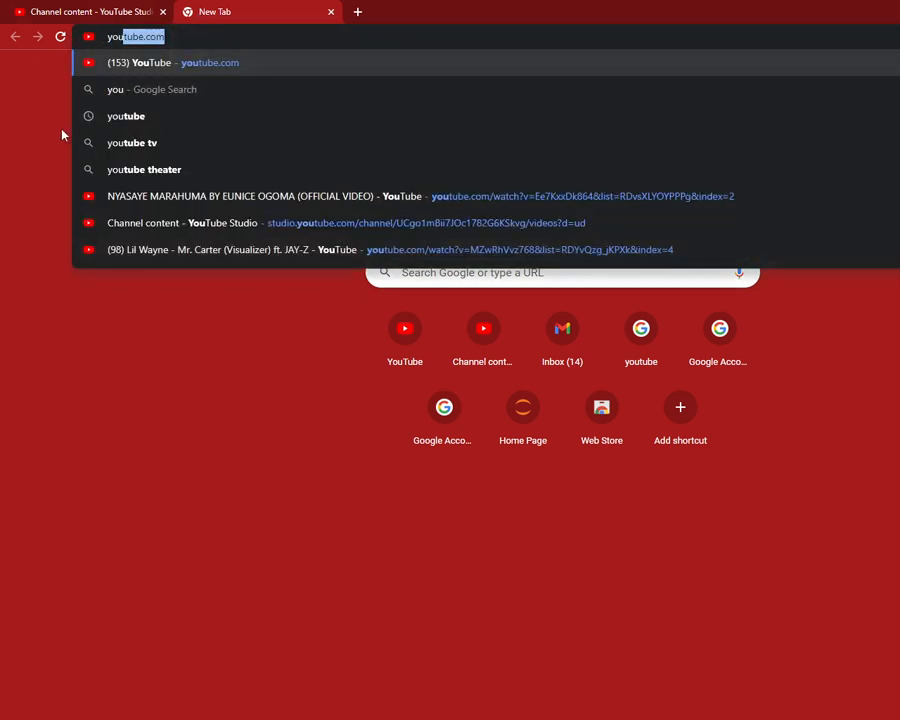
click(138, 205)
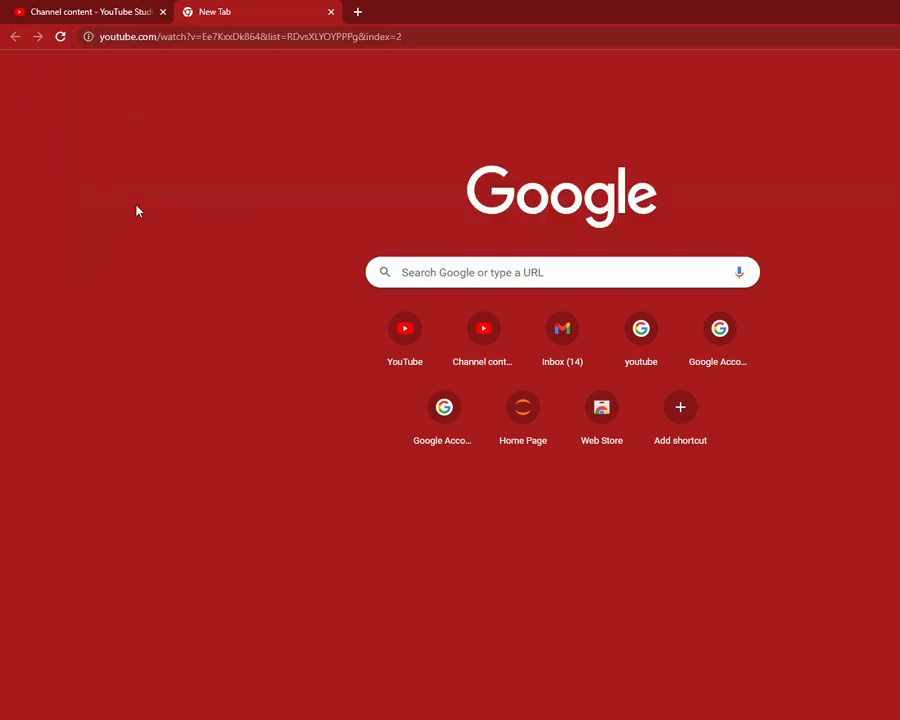
click(88, 12)
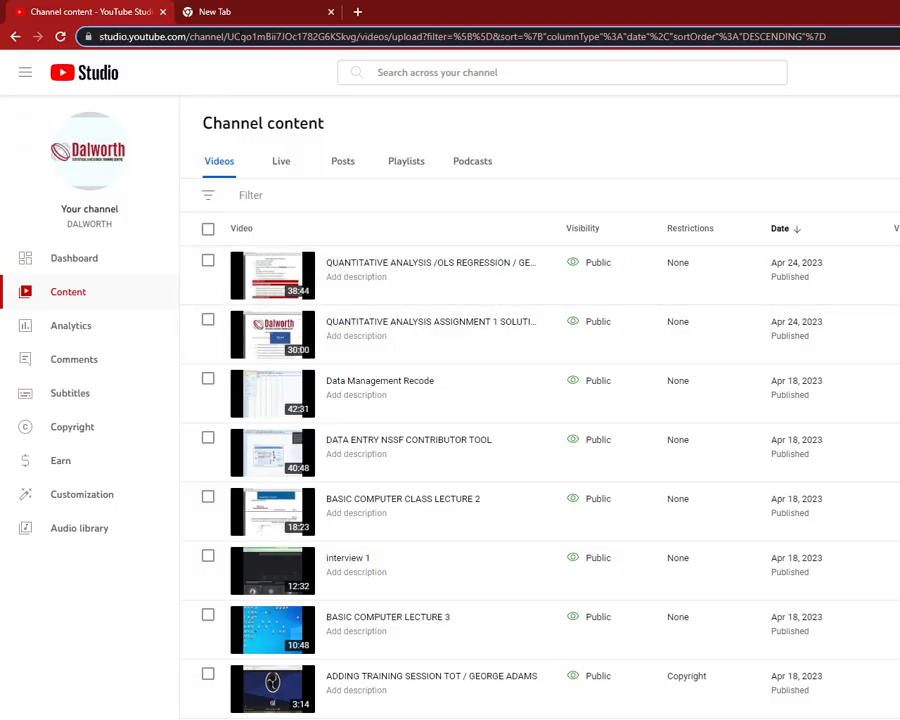
click(162, 12)
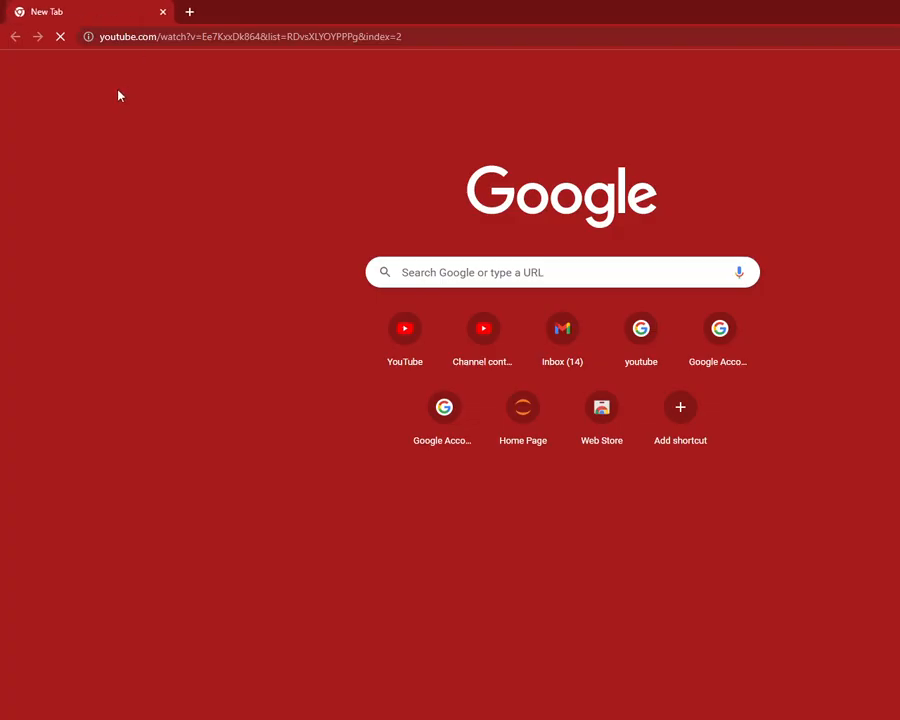
click(396, 362)
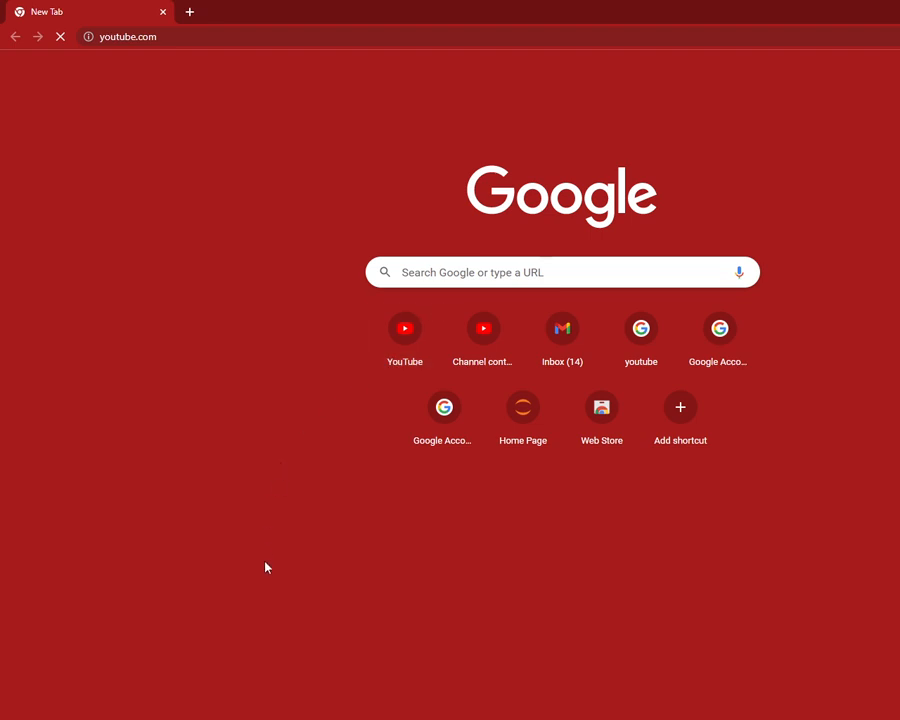